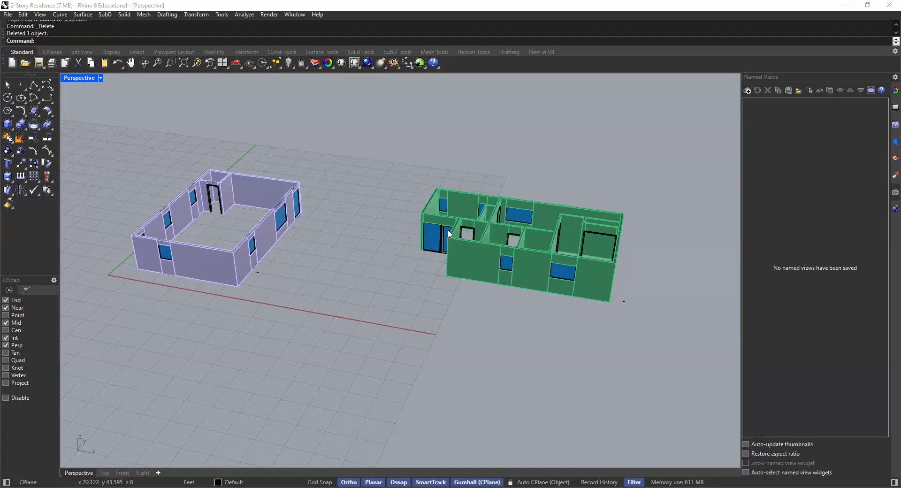
Step: Create a new layer named Floors
{"action": "scroll", "coordinate": [454, 230], "scroll_direction": "down", "scroll_amount": 2}
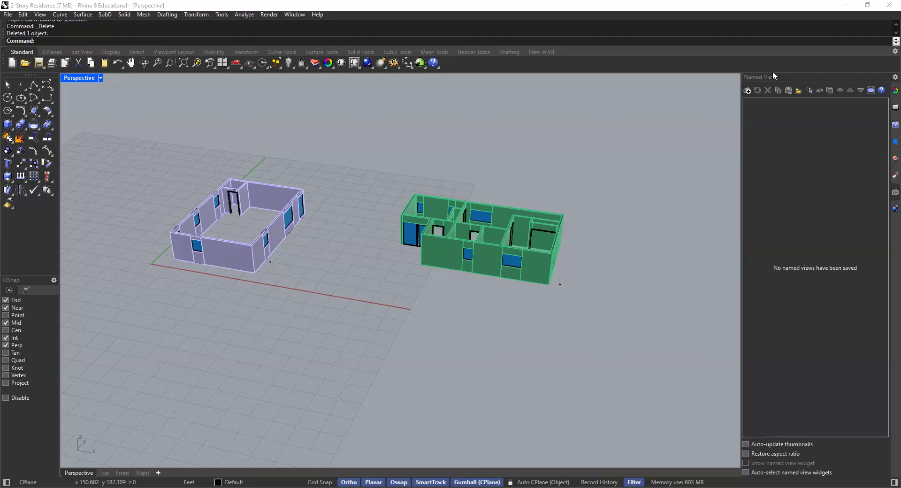
{"action": "left_click", "coordinate": [896, 158]}
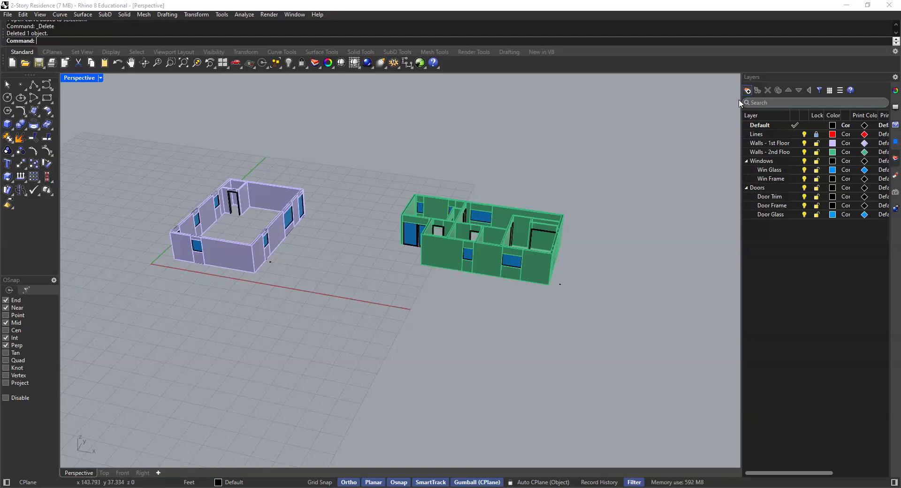
{"action": "left_click", "coordinate": [747, 90]}
{"action": "type", "text": "Floor"}
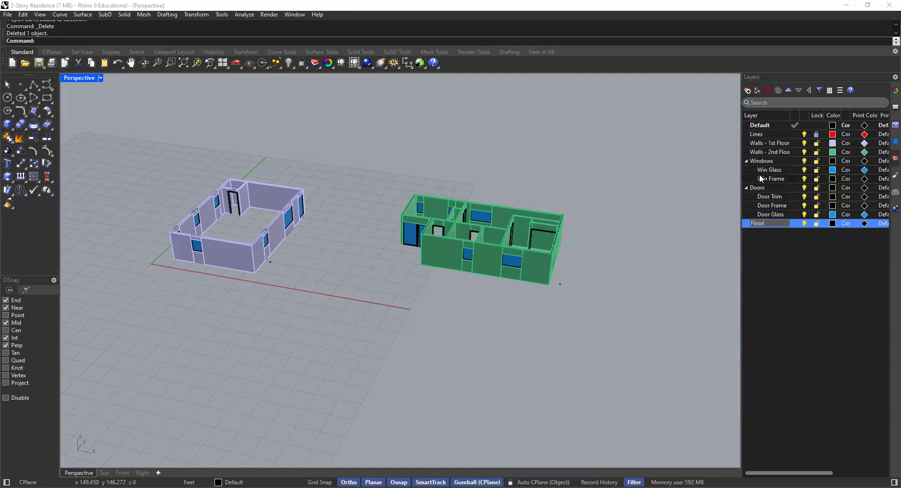
{"action": "type", "text": "s"}
{"action": "left_click", "coordinate": [787, 258]}
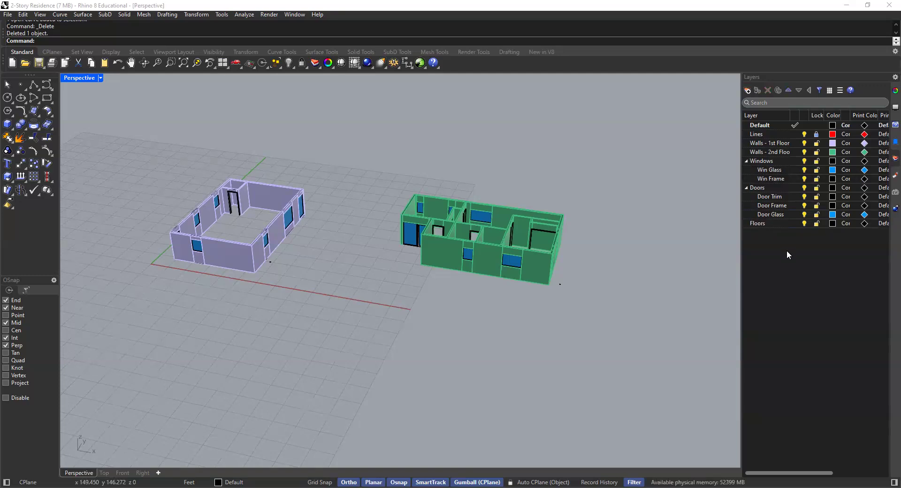
Step: Add another new layer named 2nd Floor
{"action": "left_click", "coordinate": [748, 90]}
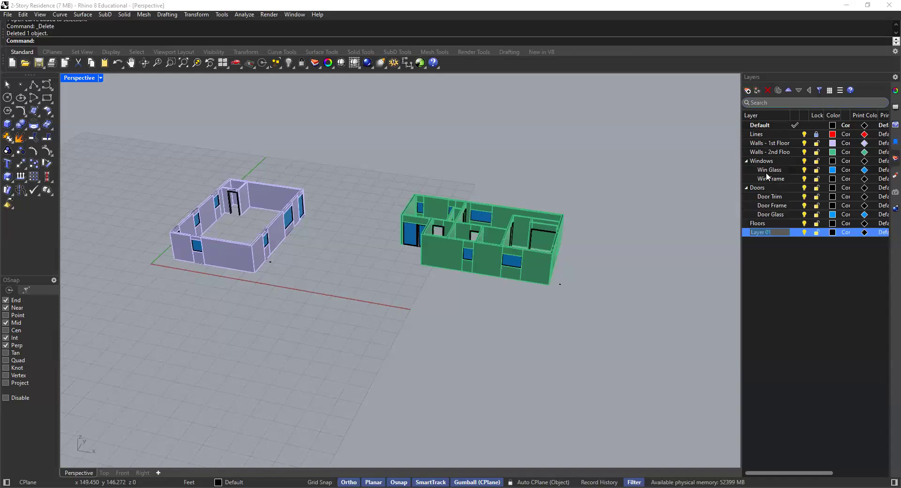
{"action": "type", "text": "@nd"}
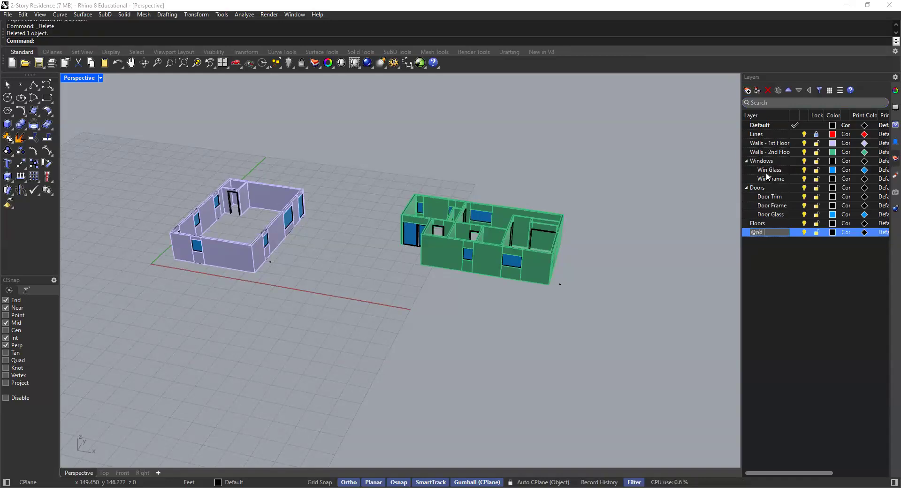
{"action": "key", "text": "BackSpace"}
{"action": "key", "text": "BackSpace"}
{"action": "key", "text": "BackSpace"}
{"action": "type", "text": "2nd Floor"}
{"action": "left_click", "coordinate": [810, 252]}
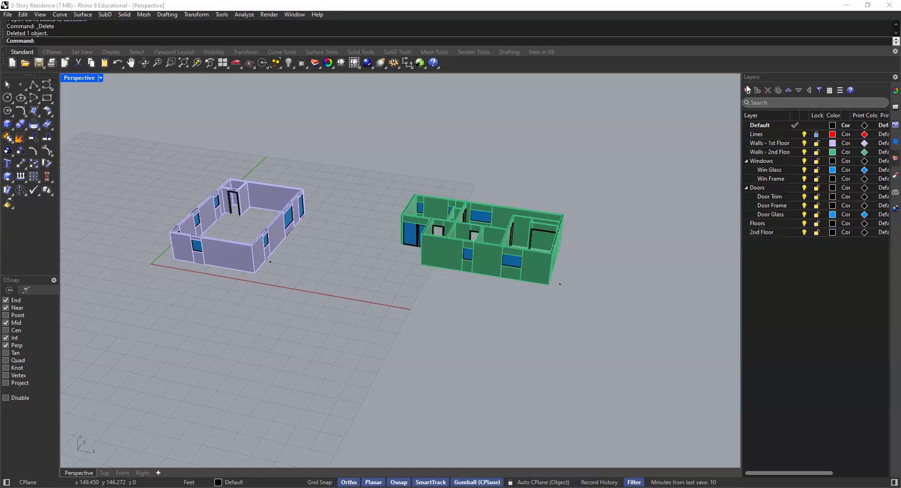
Step: Add a third layer for the flooring and name it 1st Floor
{"action": "left_click", "coordinate": [748, 91]}
{"action": "type", "text": "1"}
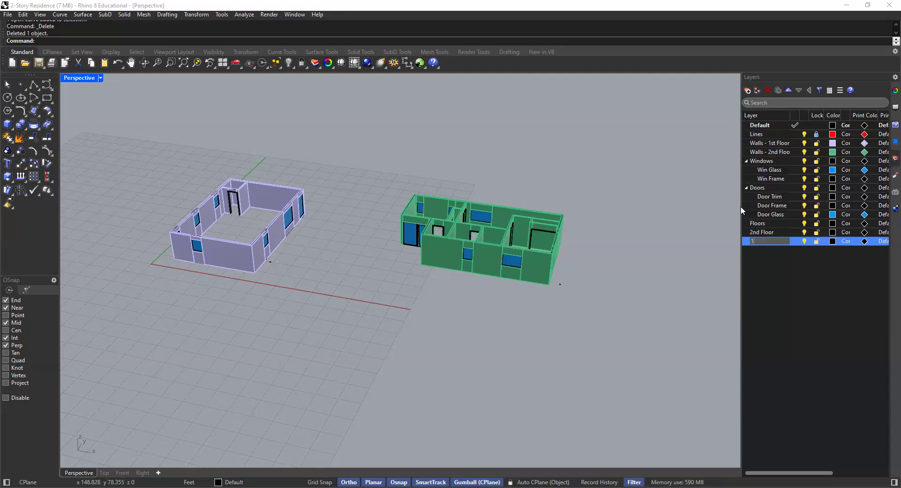
{"action": "type", "text": "St Floor"}
{"action": "left_click", "coordinate": [775, 266]}
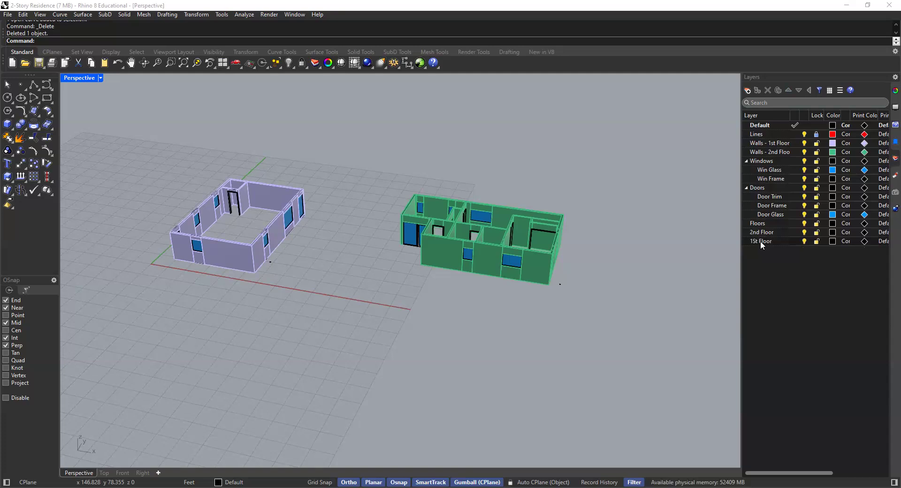
{"action": "left_click", "coordinate": [759, 241]}
{"action": "left_click", "coordinate": [755, 241]}
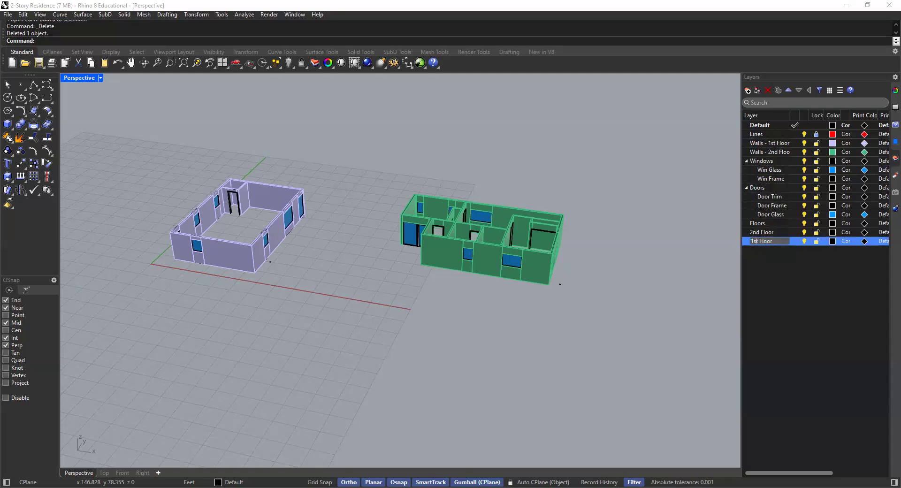
{"action": "left_click", "coordinate": [780, 266]}
Step: Make the 1st Floor and 2nd Floor layers sublayers of Floors
{"action": "left_click", "coordinate": [765, 242]}
{"action": "left_click_drag", "start_coordinate": [765, 241], "coordinate": [765, 226]}
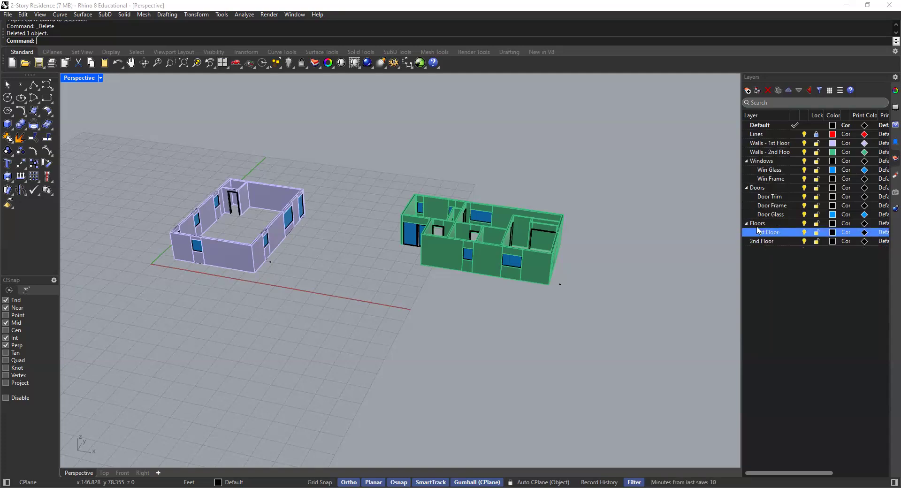
{"action": "left_click", "coordinate": [755, 241], "text": "ctrl"}
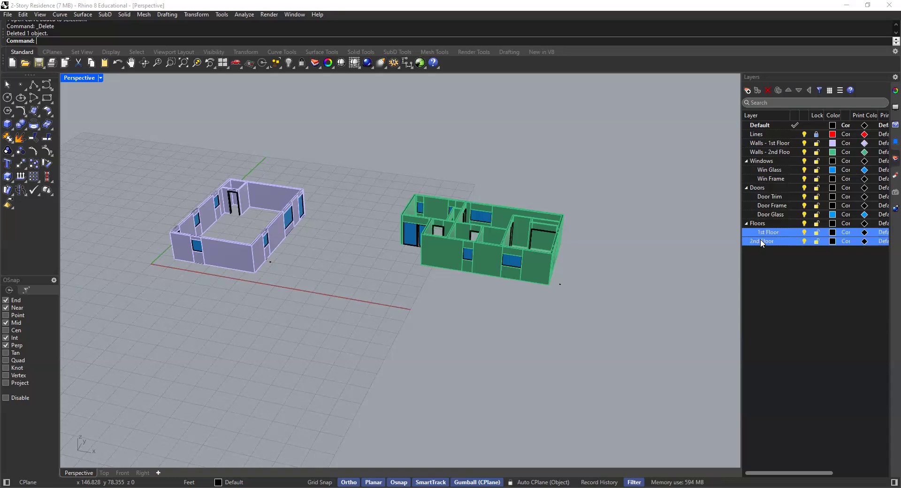
{"action": "left_click", "coordinate": [754, 241]}
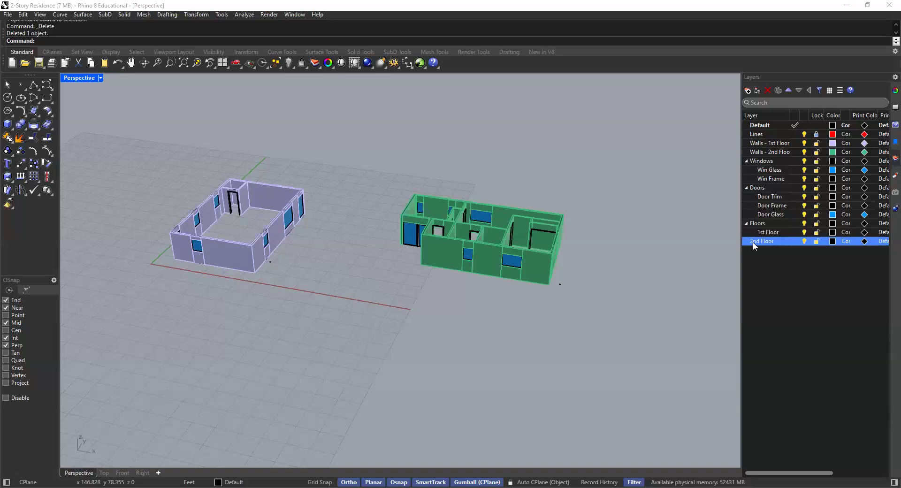
{"action": "mouse_move", "coordinate": [769, 232]}
{"action": "left_mouse_down"}
{"action": "mouse_move", "coordinate": [767, 249]}
{"action": "mouse_move", "coordinate": [766, 233]}
{"action": "left_mouse_up"}
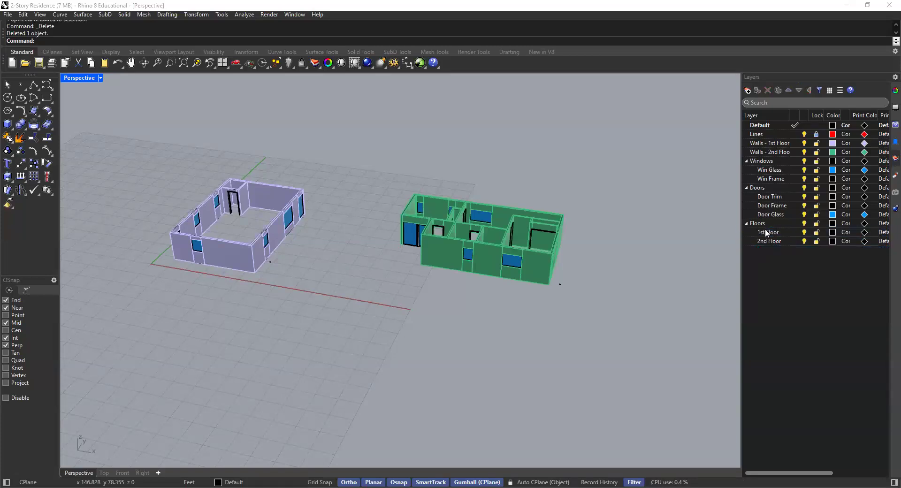
Step: Create two new layers named Roofs and 1st Roof
{"action": "left_click", "coordinate": [748, 90]}
{"action": "type", "text": "Roofs"}
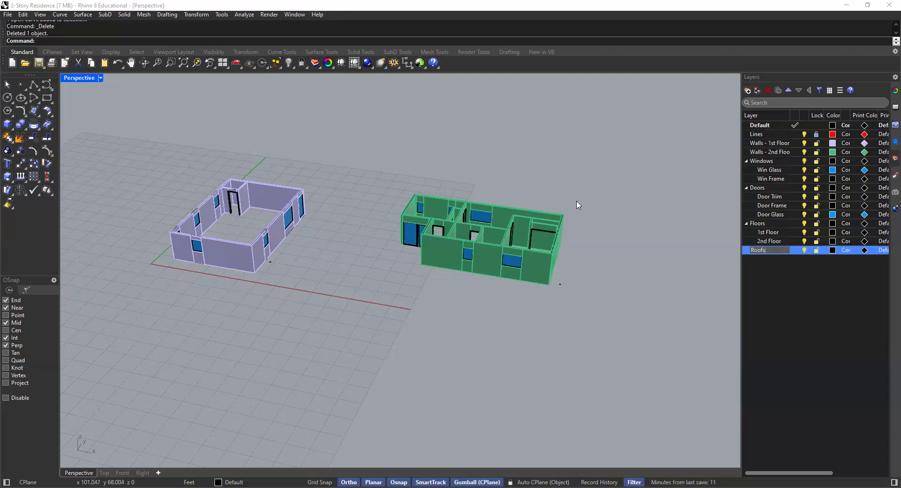
{"action": "left_click", "coordinate": [788, 286]}
{"action": "left_click", "coordinate": [747, 90]}
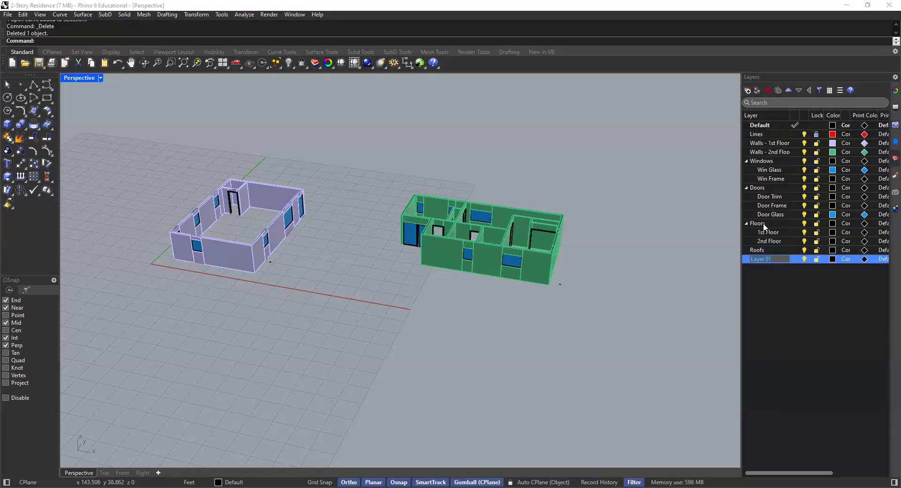
{"action": "type", "text": "1s"}
{"action": "type", "text": "t Roof"}
{"action": "key", "text": "Return"}
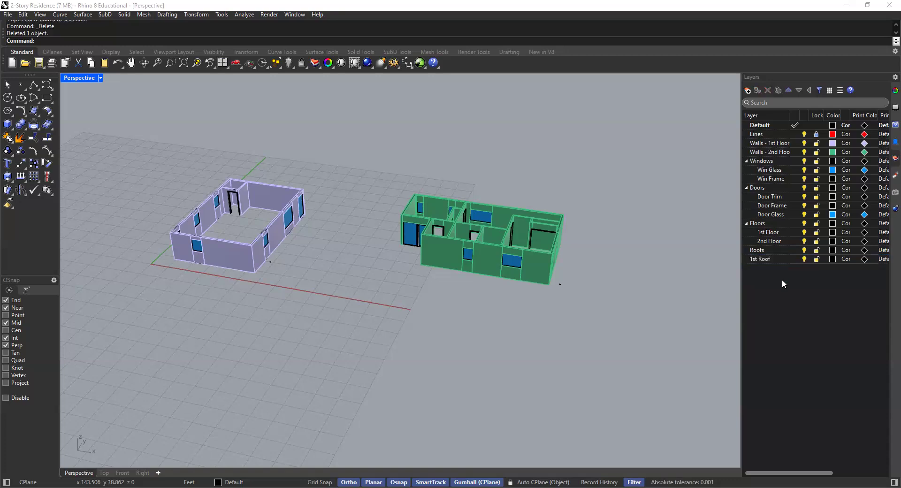
Step: Add one more layer named 2nd Roof
{"action": "left_click", "coordinate": [748, 90]}
{"action": "type", "text": "2"}
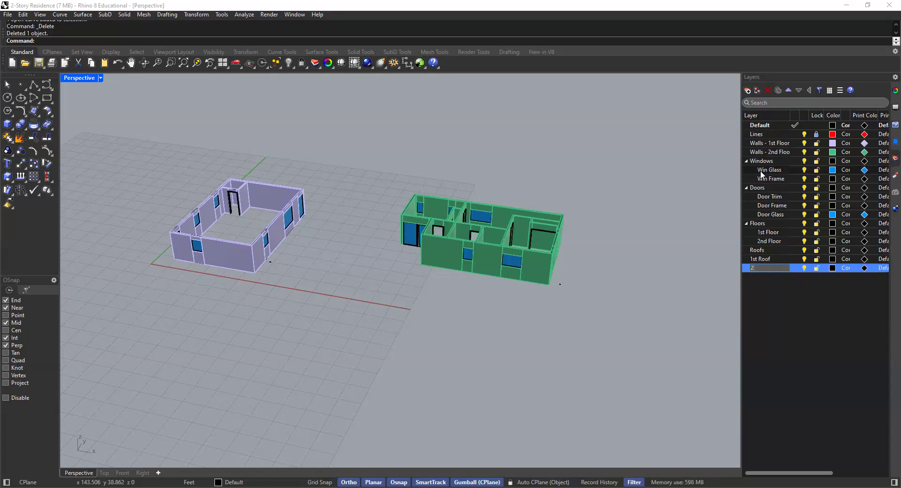
{"action": "type", "text": "nd Roof"}
{"action": "left_click", "coordinate": [762, 287]}
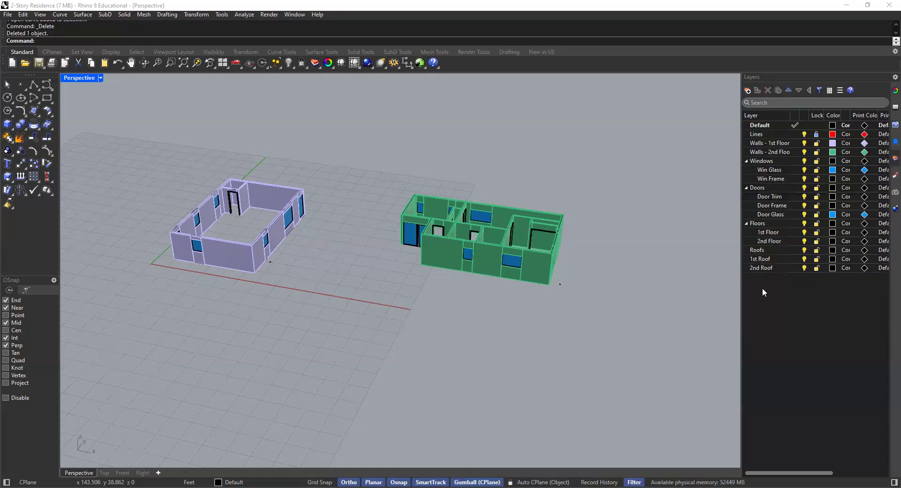
Step: Make the 1st Roof and 2nd Roof layers sublayers of Roofs
{"action": "left_click", "coordinate": [759, 261]}
{"action": "left_click_drag", "start_coordinate": [758, 260], "coordinate": [760, 252]}
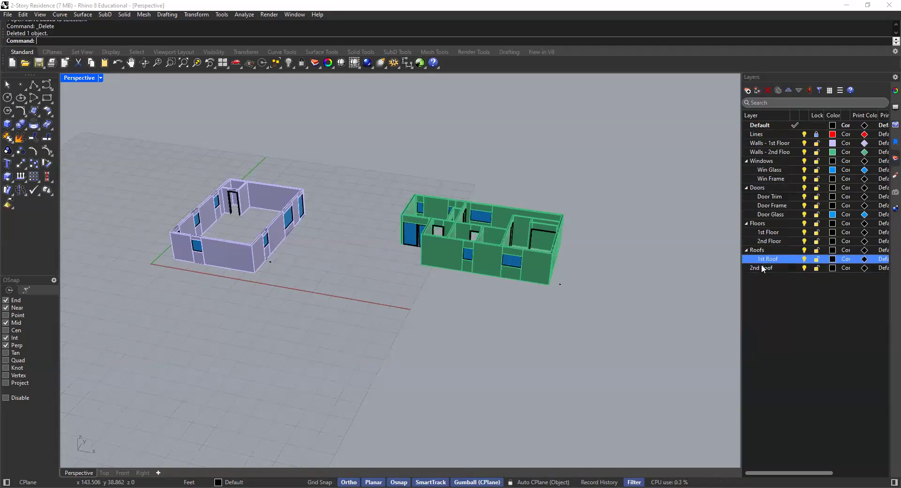
{"action": "left_click", "coordinate": [761, 270]}
{"action": "left_click", "coordinate": [759, 269]}
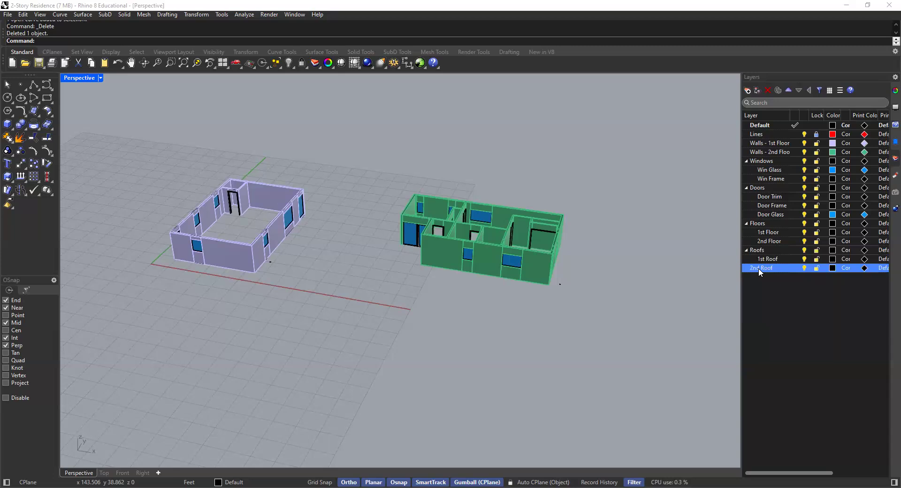
{"action": "left_click_drag", "start_coordinate": [760, 251], "coordinate": [761, 251]}
{"action": "left_click", "coordinate": [768, 279]}
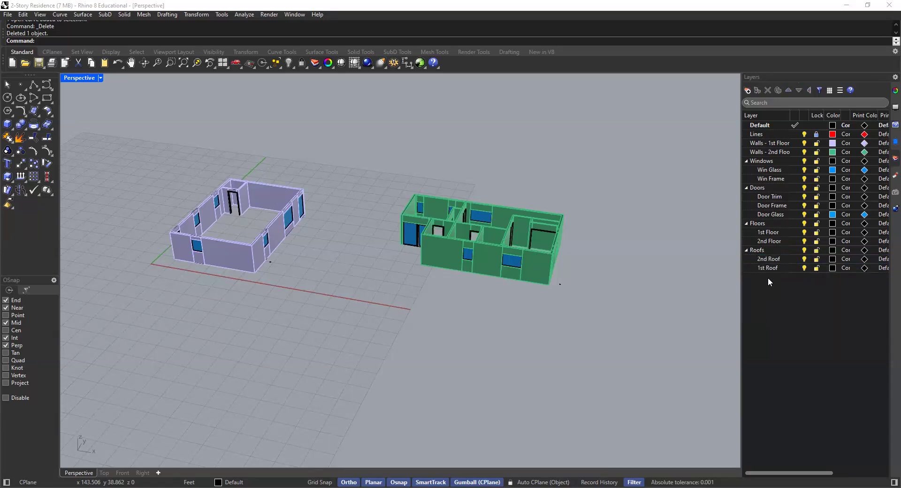
Step: Reorder the Roofs sublayers so that 1st Roof comes before 2nd Roof
{"action": "left_click", "coordinate": [768, 267]}
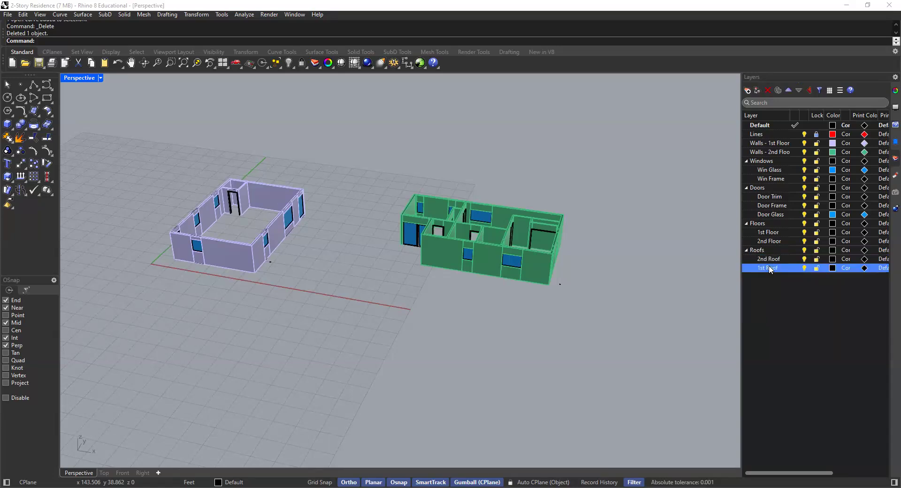
{"action": "left_click_drag", "start_coordinate": [769, 267], "coordinate": [768, 250]}
{"action": "left_click", "coordinate": [775, 291]}
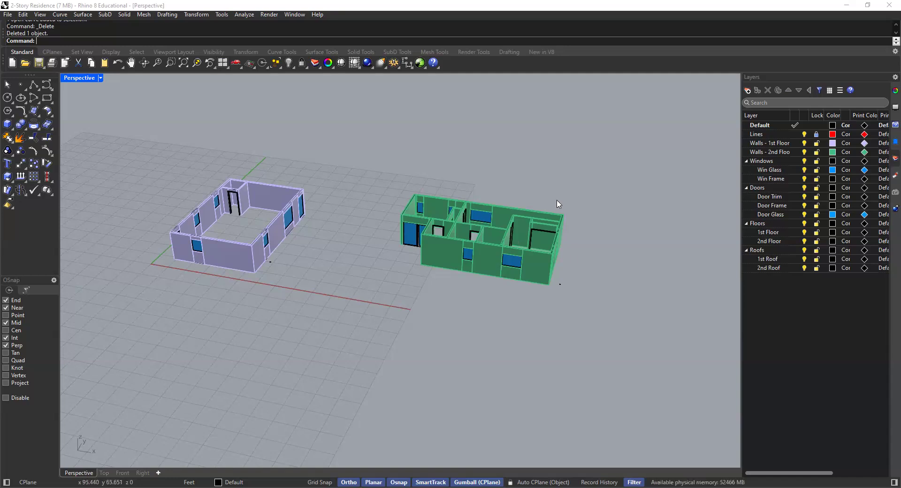
Step: Draw a rectangle along the underside of the green second-floor walls, from one outer corner to the diagonally opposite one
{"action": "left_click", "coordinate": [47, 101]}
{"action": "key", "text": "F8"}
{"action": "right_click_drag", "start_coordinate": [449, 255], "coordinate": [444, 176], "text": "shift"}
{"action": "scroll", "coordinate": [433, 255], "scroll_direction": "up", "scroll_amount": 6}
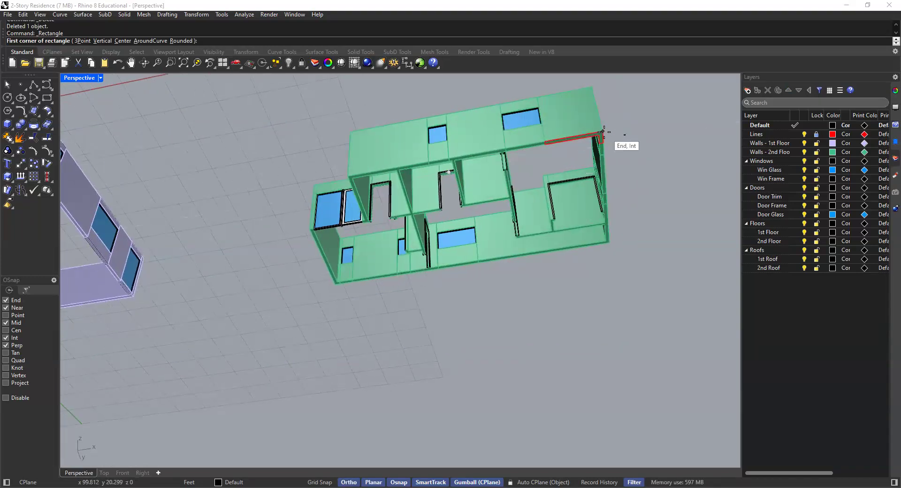
{"action": "left_click", "coordinate": [603, 132]}
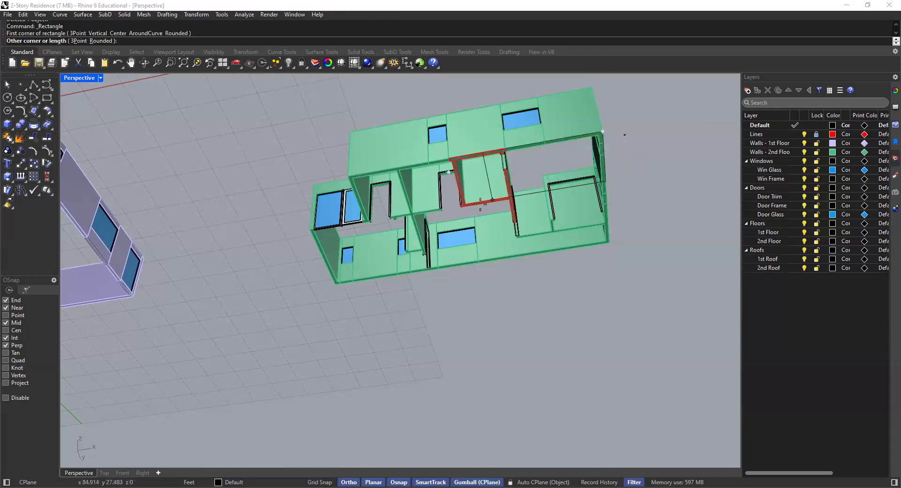
{"action": "scroll", "coordinate": [344, 286], "scroll_direction": "up", "scroll_amount": 4}
{"action": "left_click", "coordinate": [331, 285]}
Step: Draw a rectangle along the underside of the purple first-floor walls, between two diagonally opposite outer corners
{"action": "scroll", "coordinate": [411, 254], "scroll_direction": "down", "scroll_amount": 4}
{"action": "scroll", "coordinate": [389, 244], "scroll_direction": "down", "scroll_amount": 7}
{"action": "right_click_drag", "start_coordinate": [329, 215], "coordinate": [424, 216], "text": "shift"}
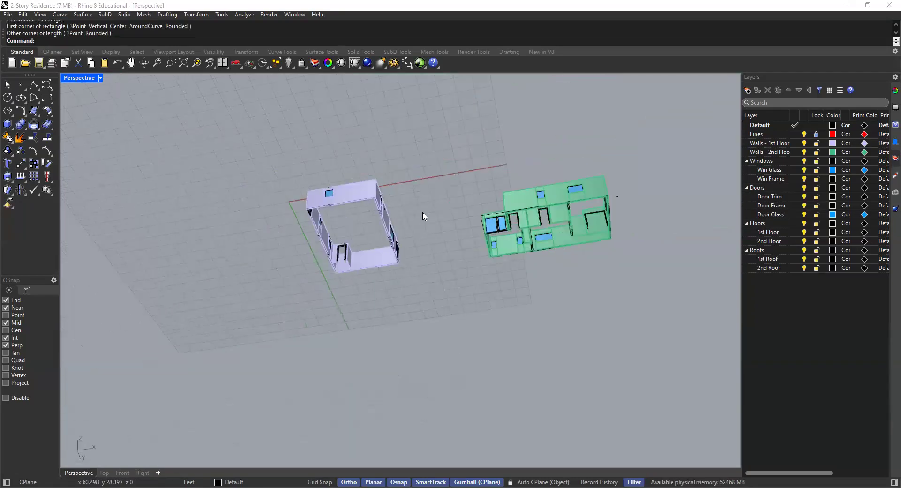
{"action": "scroll", "coordinate": [361, 208], "scroll_direction": "up", "scroll_amount": 2}
{"action": "scroll", "coordinate": [362, 208], "scroll_direction": "up", "scroll_amount": 3}
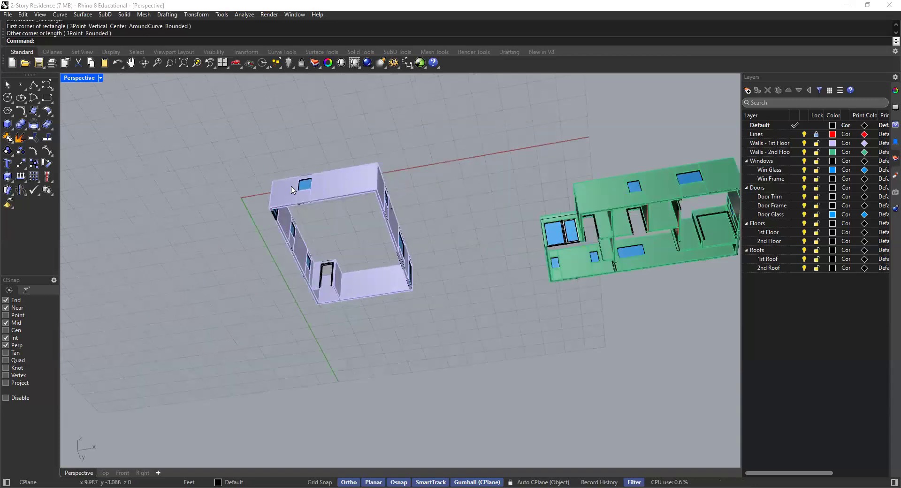
{"action": "scroll", "coordinate": [302, 198], "scroll_direction": "up", "scroll_amount": 3}
{"action": "left_click", "coordinate": [50, 97]}
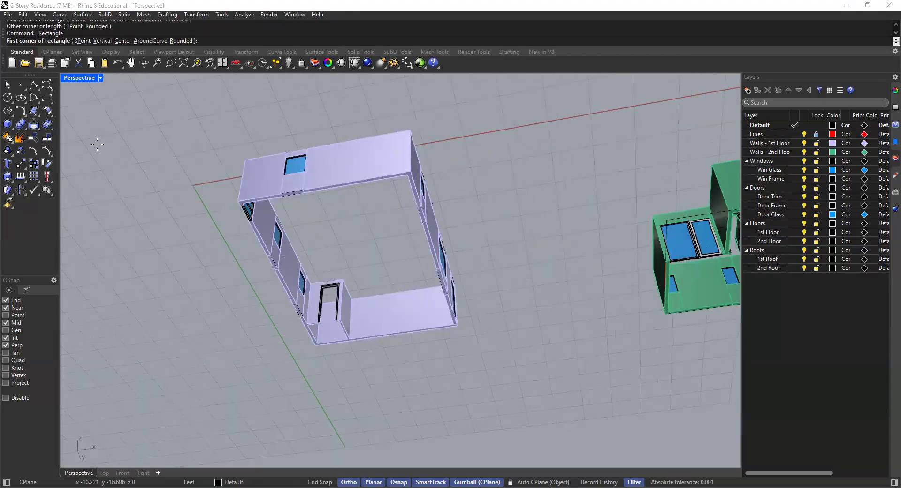
{"action": "left_click", "coordinate": [238, 202]}
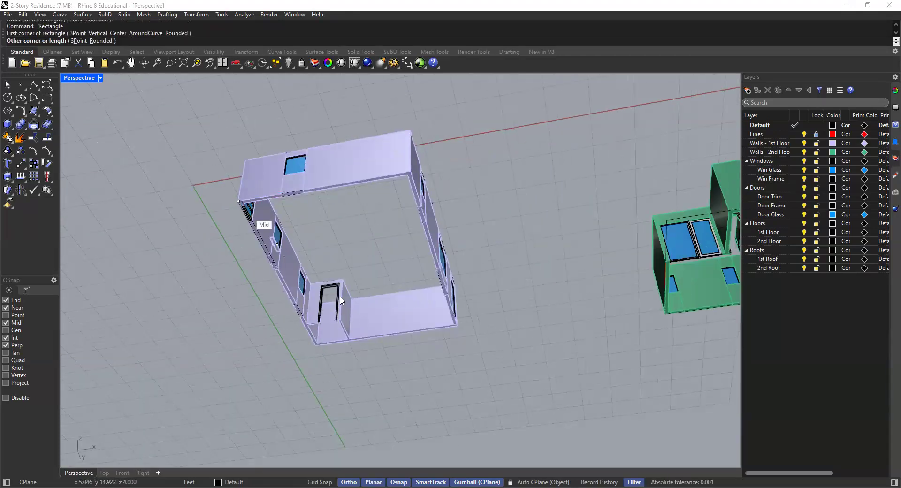
{"action": "left_click", "coordinate": [457, 325]}
Step: Extrude the rectangle beneath the green second-floor walls 1 foot downward as a solid floor slab
{"action": "scroll", "coordinate": [488, 231], "scroll_direction": "down", "scroll_amount": 5}
{"action": "right_click_drag", "start_coordinate": [506, 249], "coordinate": [416, 319]}
{"action": "left_click", "coordinate": [509, 294]}
{"action": "scroll", "coordinate": [457, 308], "scroll_direction": "up", "scroll_amount": 4}
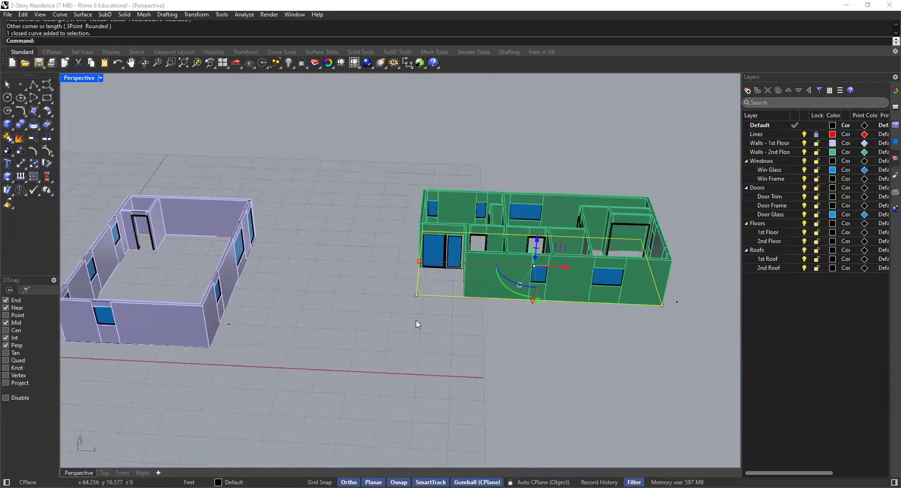
{"action": "type", "text": "Extrud"}
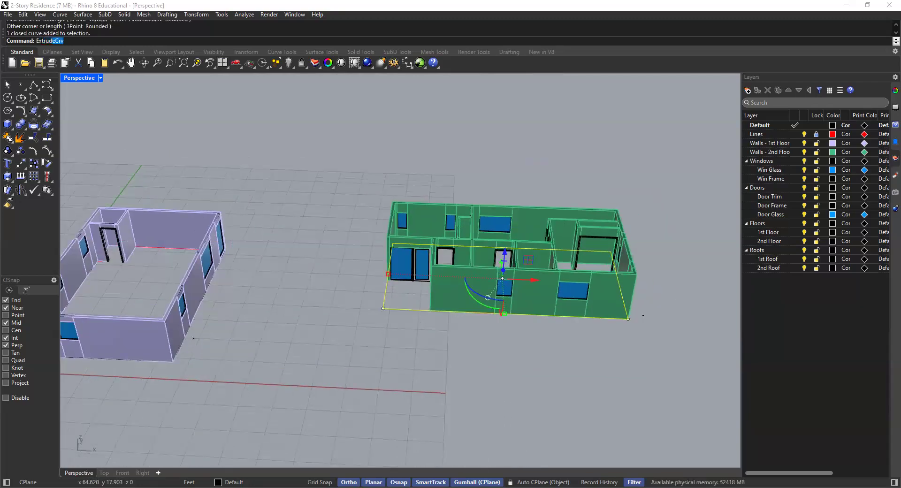
{"action": "key", "text": "Return"}
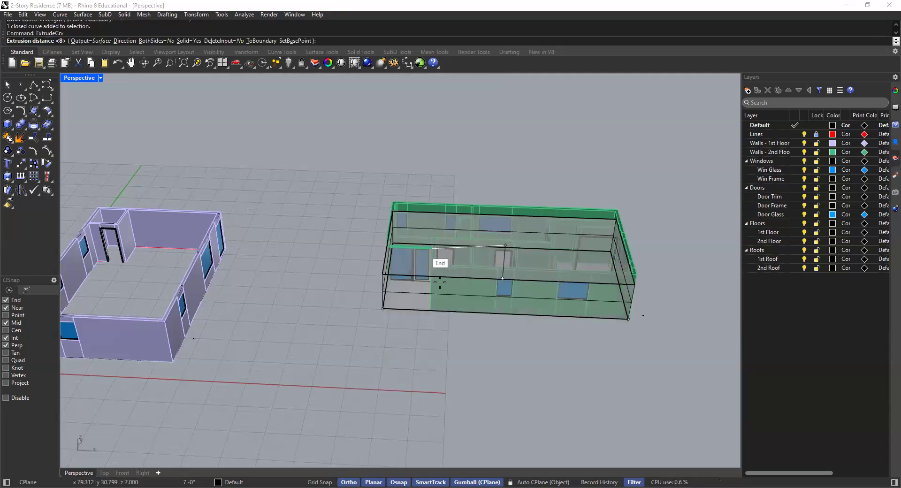
{"action": "scroll", "coordinate": [439, 284], "scroll_direction": "down", "scroll_amount": 7}
{"action": "right_click_drag", "start_coordinate": [441, 282], "coordinate": [438, 237]}
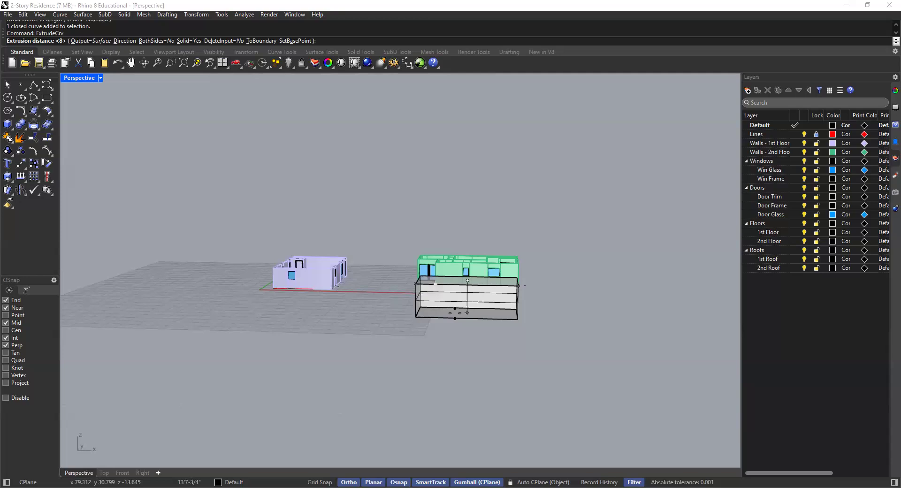
{"action": "type", "text": "1"}
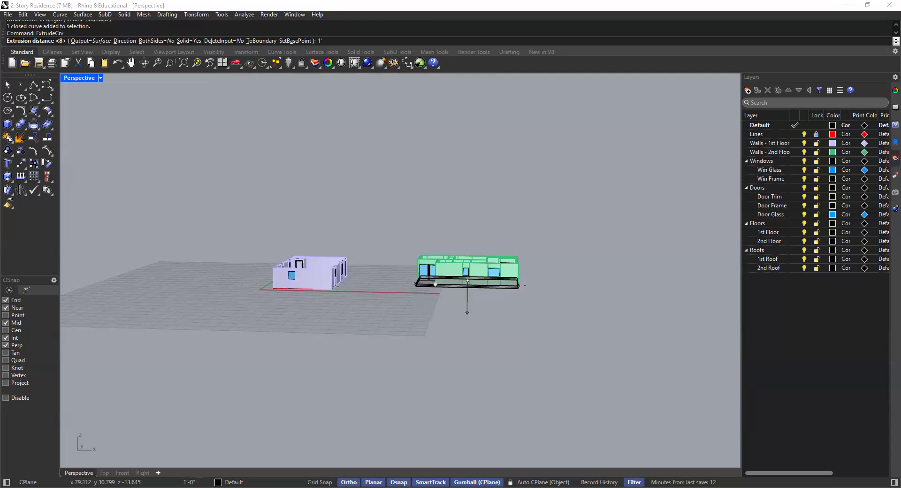
{"action": "key", "text": "Return"}
{"action": "key", "text": "Escape"}
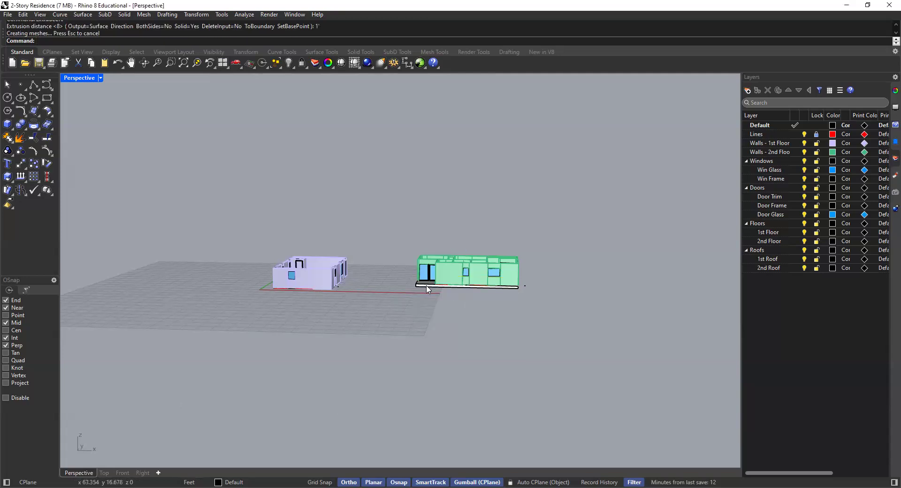
Step: Extrude the rectangle beneath the purple first-floor walls 6 inches downward as a solid floor slab
{"action": "scroll", "coordinate": [306, 302], "scroll_direction": "up", "scroll_amount": 5}
{"action": "scroll", "coordinate": [274, 291], "scroll_direction": "up", "scroll_amount": 2}
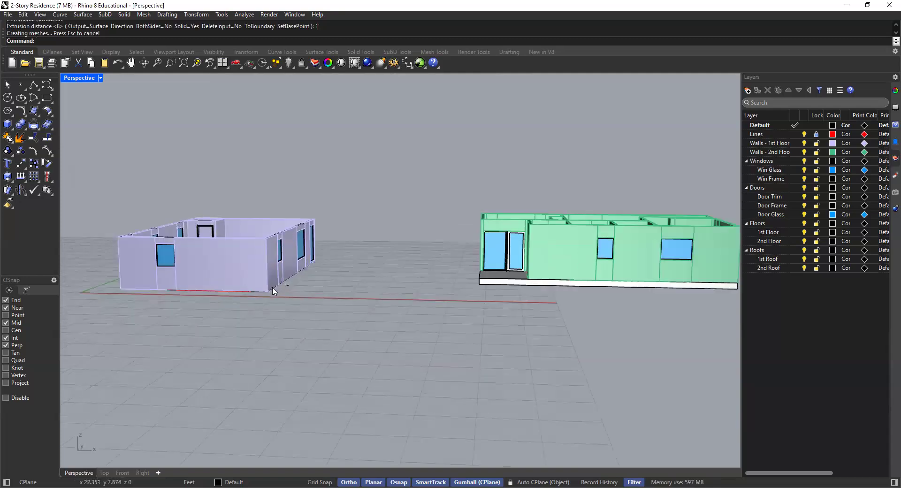
{"action": "left_click", "coordinate": [274, 291]}
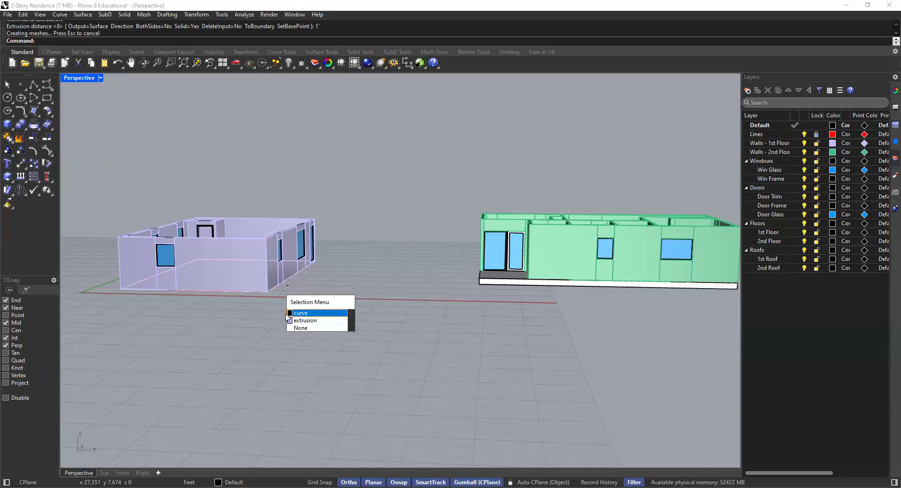
{"action": "left_click", "coordinate": [287, 313]}
{"action": "type", "text": "ExtrudeCrv"}
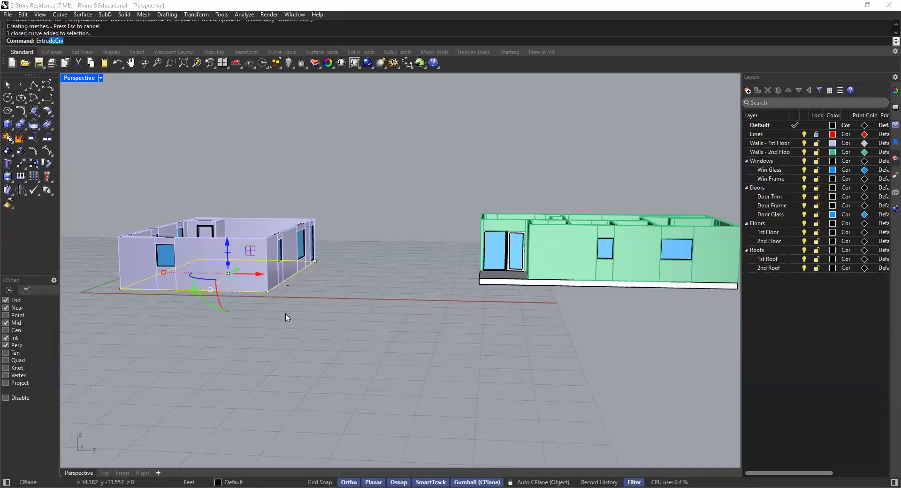
{"action": "key", "text": "Return"}
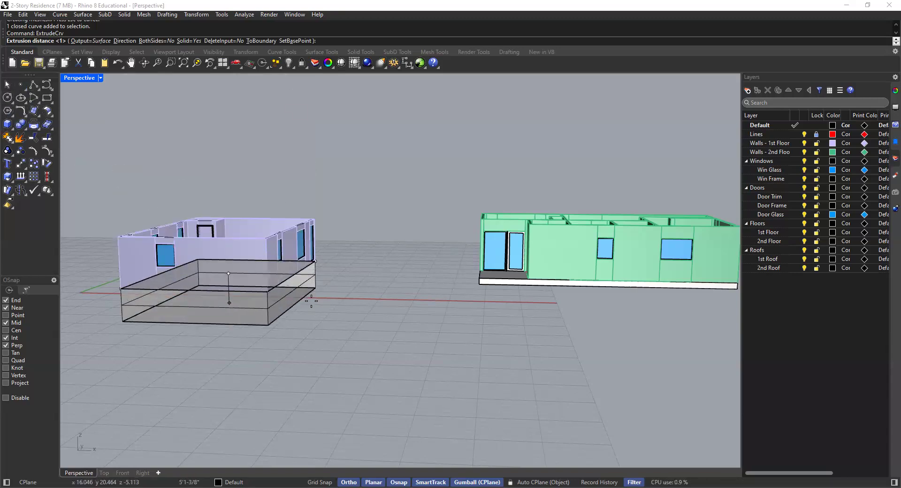
{"action": "scroll", "coordinate": [291, 285], "scroll_direction": "up", "scroll_amount": 2}
{"action": "scroll", "coordinate": [291, 285], "scroll_direction": "up", "scroll_amount": 3}
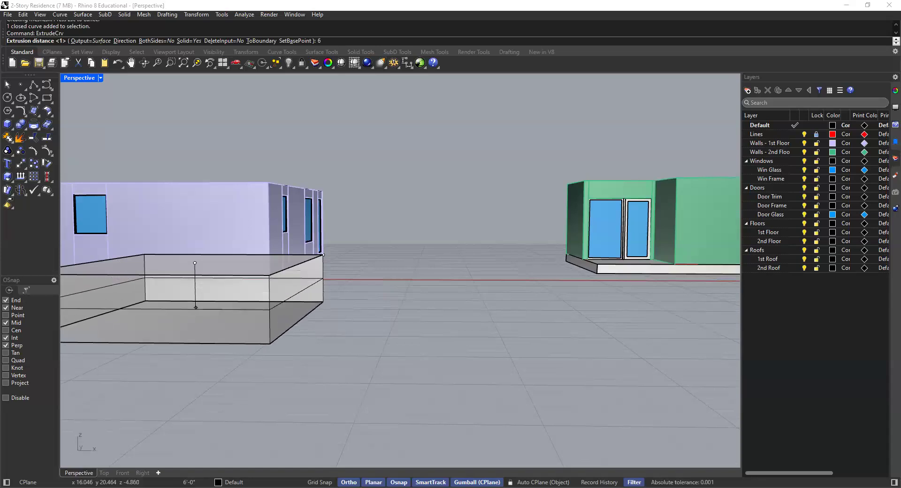
{"action": "type", "text": "6"}
{"action": "key", "text": "Return"}
{"action": "left_click", "coordinate": [321, 310]}
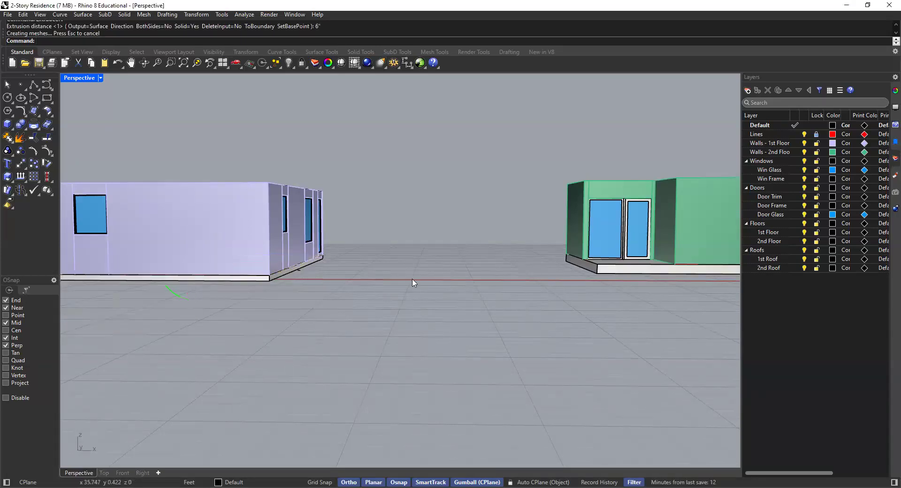
Step: Examine the slab edges beneath the first-floor and second-floor walls to compare their thickness
{"action": "left_click", "coordinate": [279, 278]}
{"action": "scroll", "coordinate": [279, 278], "scroll_direction": "up", "scroll_amount": 3}
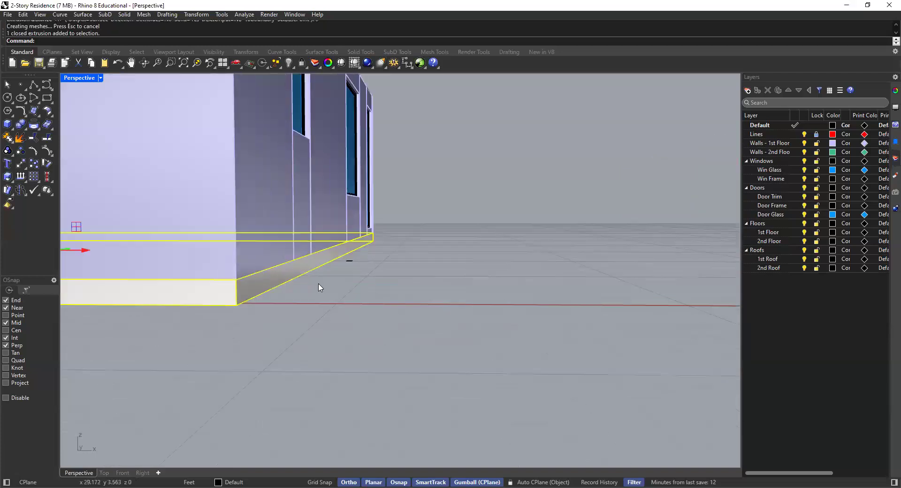
{"action": "scroll", "coordinate": [329, 289], "scroll_direction": "down", "scroll_amount": 5}
{"action": "scroll", "coordinate": [352, 285], "scroll_direction": "down", "scroll_amount": 3}
{"action": "left_click", "coordinate": [366, 289]}
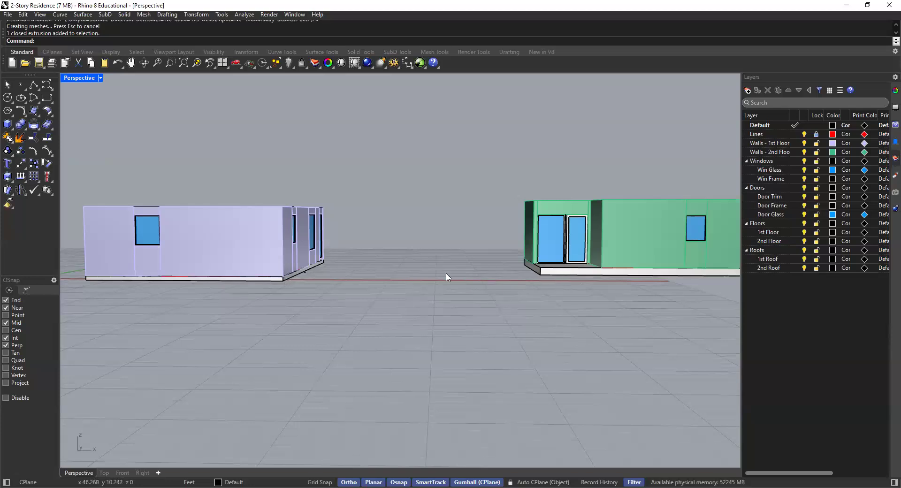
{"action": "left_click", "coordinate": [549, 274]}
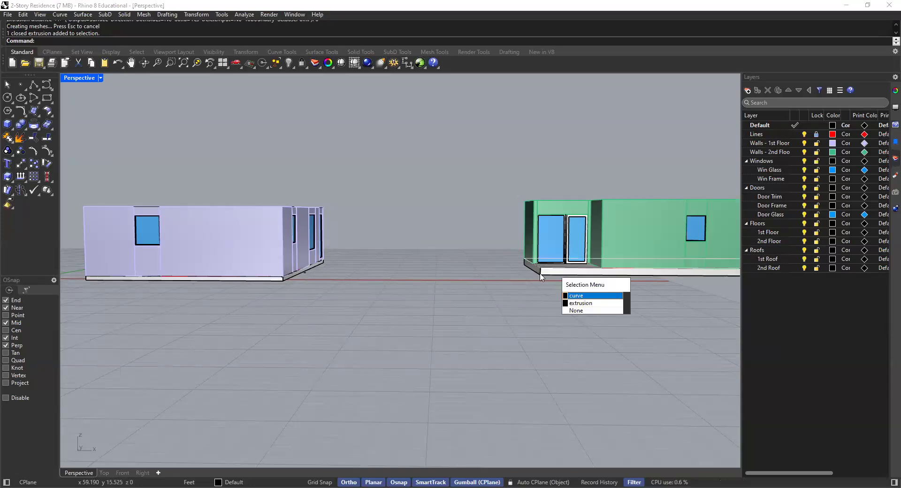
{"action": "key", "text": "Escape"}
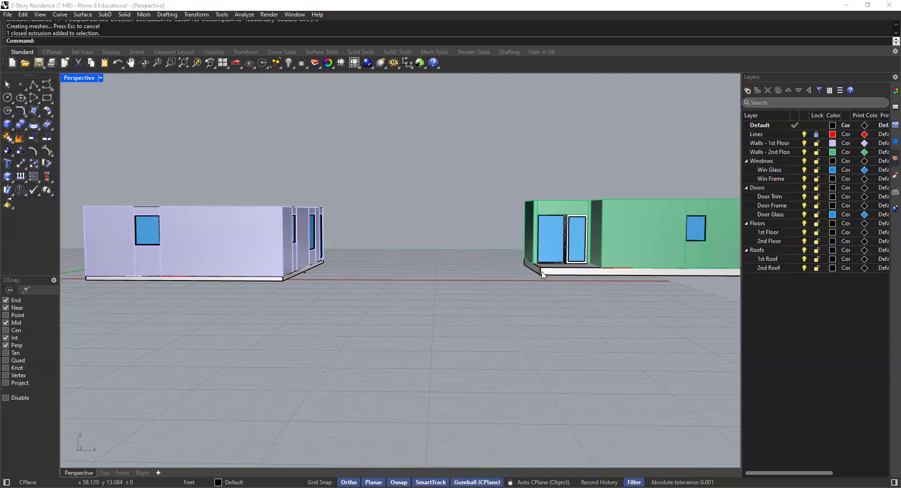
{"action": "scroll", "coordinate": [279, 284], "scroll_direction": "up", "scroll_amount": 3}
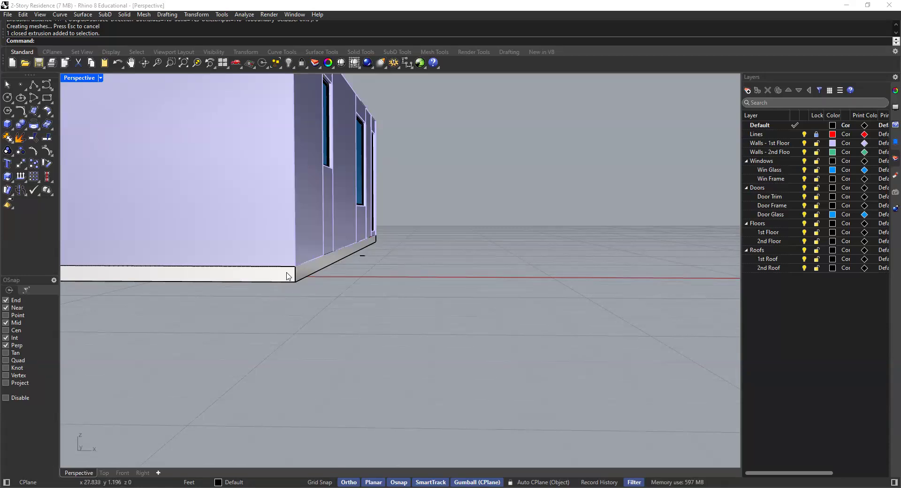
Step: Assign the slab beneath the green second-floor walls to the 2nd Floor layer
{"action": "scroll", "coordinate": [288, 282], "scroll_direction": "down", "scroll_amount": 6}
{"action": "right_click_drag", "start_coordinate": [364, 267], "coordinate": [414, 287]}
{"action": "left_click", "coordinate": [414, 288]}
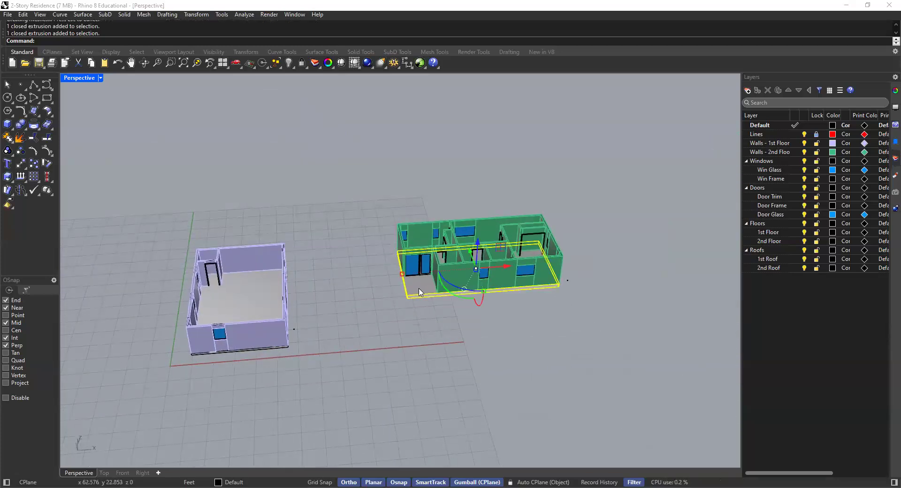
{"action": "right_click", "coordinate": [782, 241]}
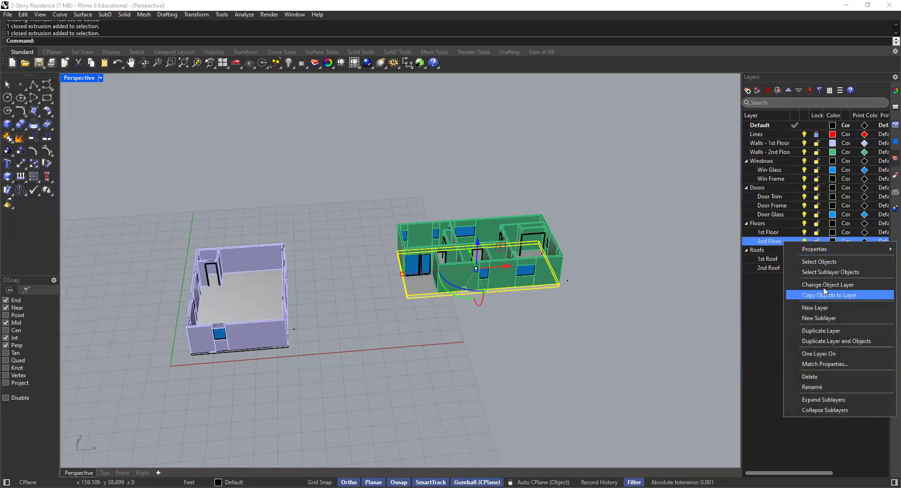
{"action": "left_click", "coordinate": [825, 285]}
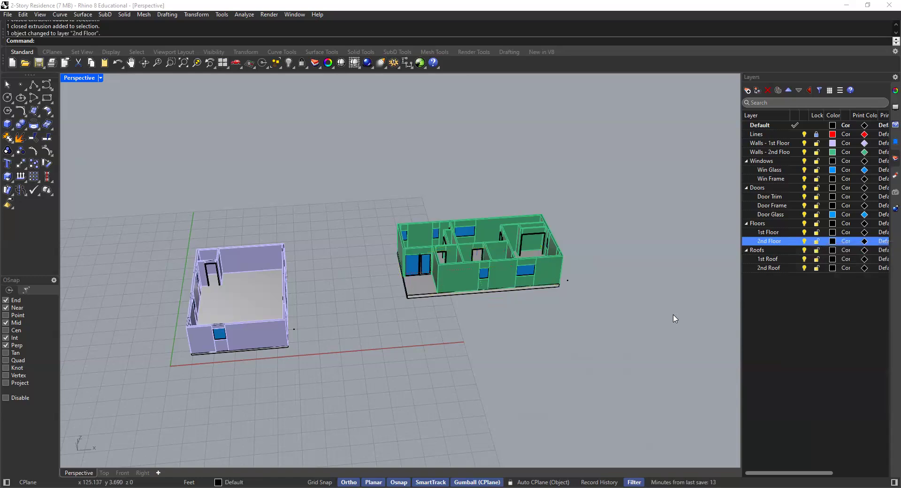
Step: Assign the slab beneath the purple first-floor walls to the 1st Floor layer
{"action": "left_click", "coordinate": [224, 297]}
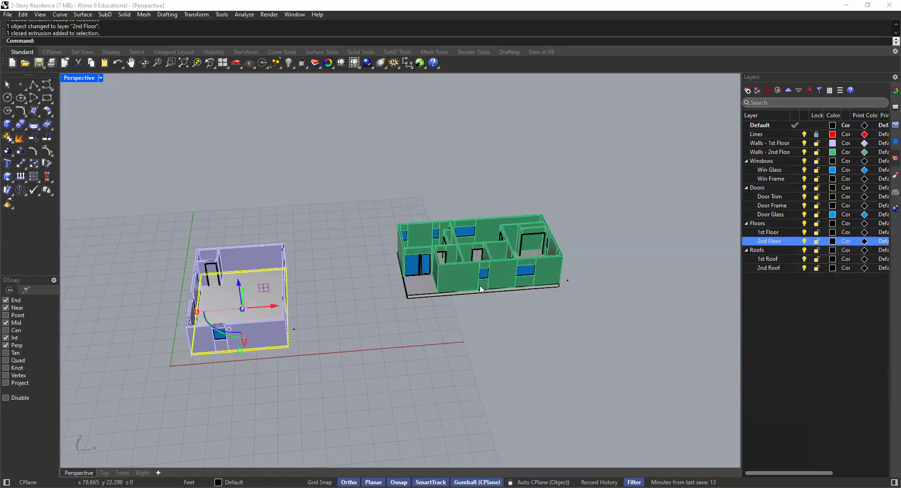
{"action": "right_click", "coordinate": [784, 232]}
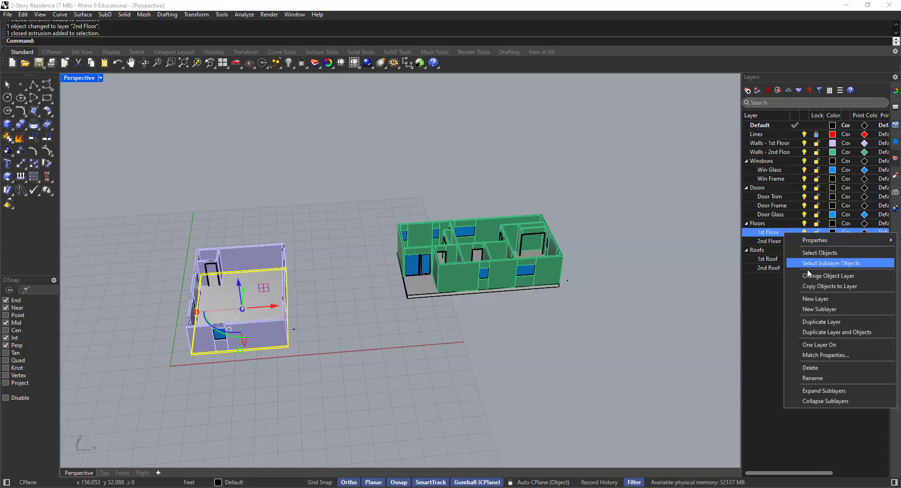
{"action": "left_click", "coordinate": [814, 280]}
{"action": "left_click", "coordinate": [650, 276]}
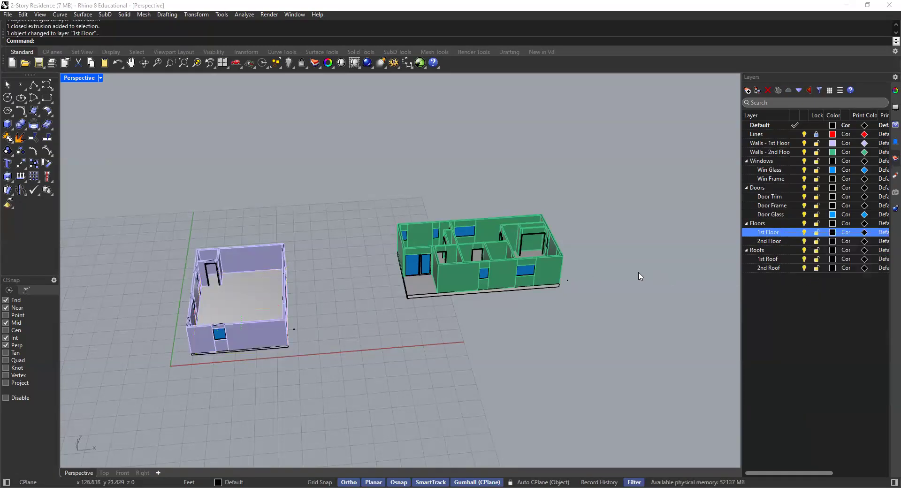
Step: Examine both storeys with their floor slabs from several angles and distances
{"action": "left_click", "coordinate": [805, 241]}
{"action": "left_click", "coordinate": [806, 242]}
{"action": "right_click_drag", "start_coordinate": [384, 257], "coordinate": [330, 245], "text": "shift"}
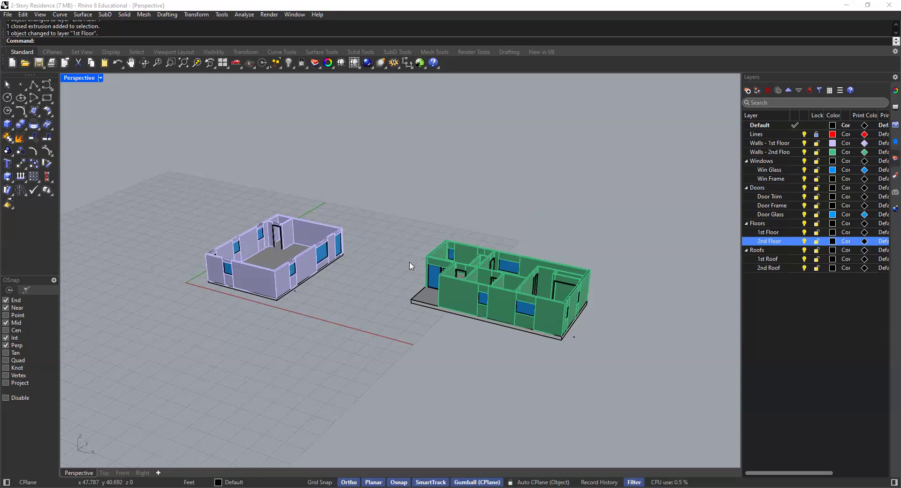
{"action": "scroll", "coordinate": [448, 272], "scroll_direction": "up", "scroll_amount": 6}
{"action": "scroll", "coordinate": [479, 277], "scroll_direction": "down", "scroll_amount": 6}
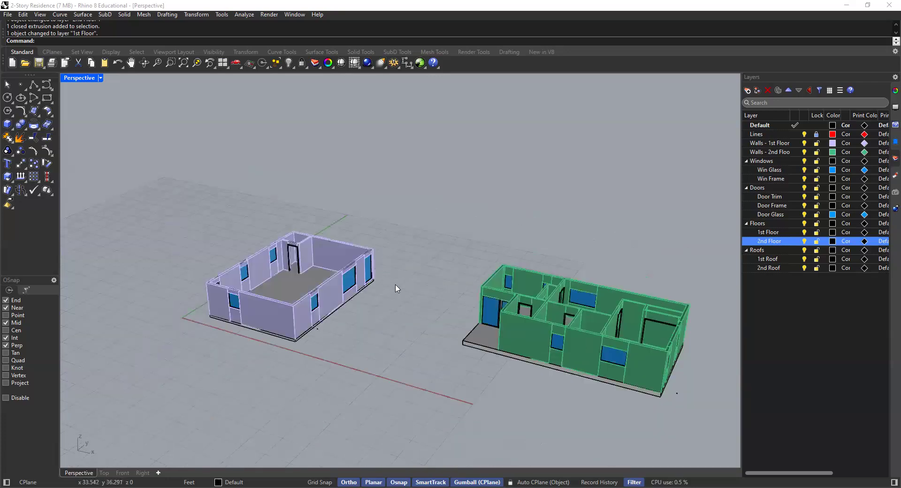
{"action": "right_click_drag", "start_coordinate": [395, 285], "coordinate": [434, 273], "text": "shift"}
{"action": "right_click_drag", "start_coordinate": [417, 207], "coordinate": [364, 230]}
{"action": "right_click_drag", "start_coordinate": [459, 264], "coordinate": [400, 232], "text": "shift"}
{"action": "scroll", "coordinate": [496, 293], "scroll_direction": "up", "scroll_amount": 6}
{"action": "scroll", "coordinate": [495, 294], "scroll_direction": "down", "scroll_amount": 6}
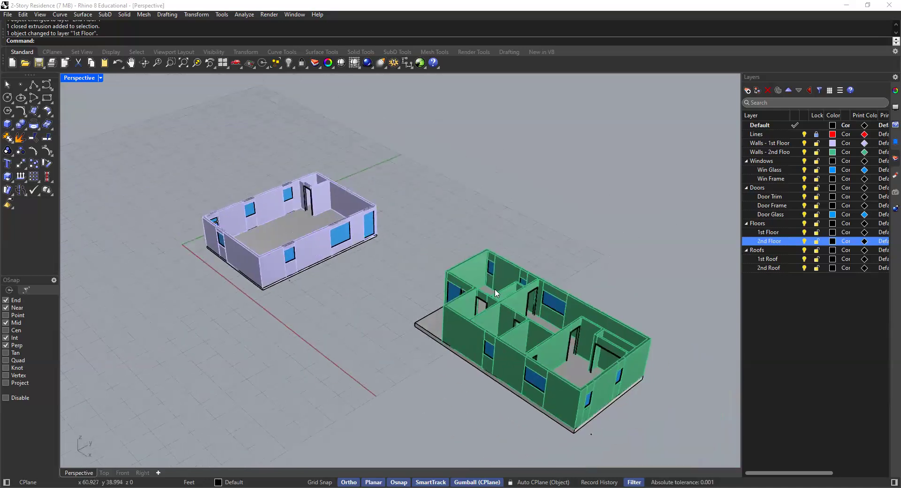
{"action": "scroll", "coordinate": [495, 293], "scroll_direction": "up", "scroll_amount": 7}
{"action": "right_click_drag", "start_coordinate": [491, 295], "coordinate": [408, 282]}
{"action": "scroll", "coordinate": [327, 293], "scroll_direction": "down", "scroll_amount": 2}
{"action": "scroll", "coordinate": [408, 285], "scroll_direction": "down", "scroll_amount": 4}
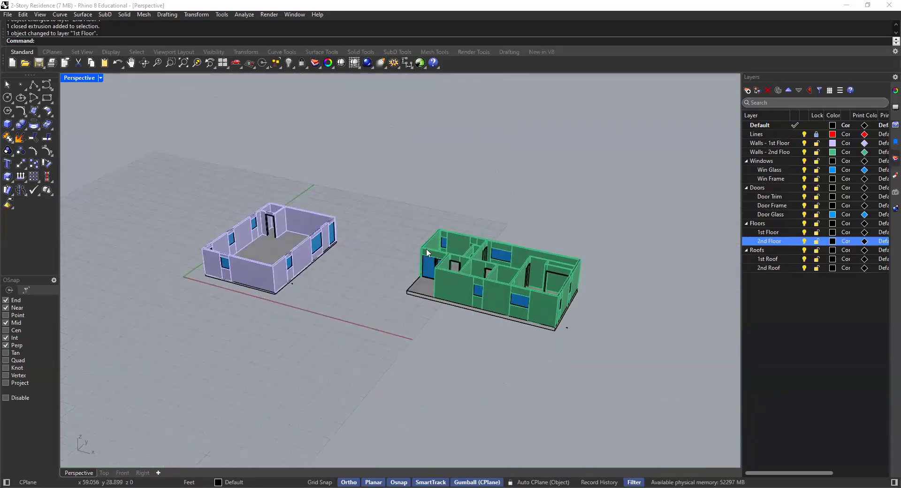
{"action": "scroll", "coordinate": [348, 268], "scroll_direction": "up", "scroll_amount": 2}
{"action": "right_click_drag", "start_coordinate": [328, 281], "coordinate": [304, 294]}
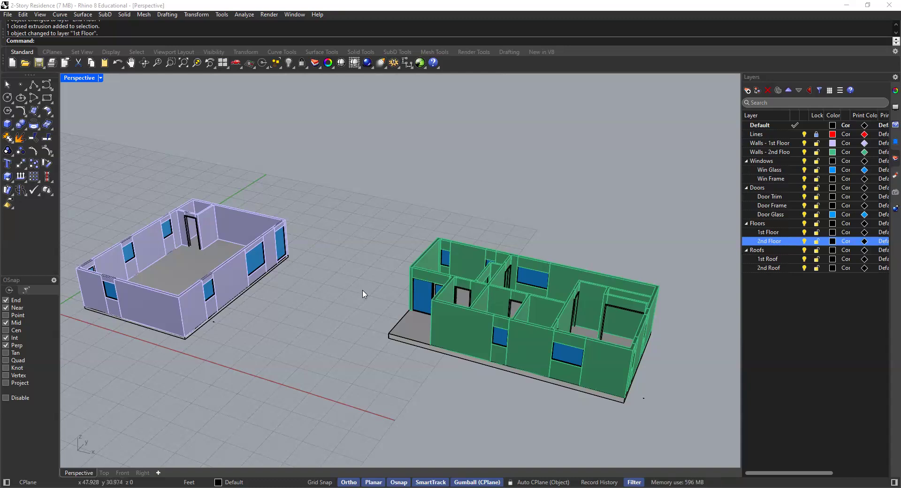
{"action": "scroll", "coordinate": [364, 291], "scroll_direction": "down", "scroll_amount": 5}
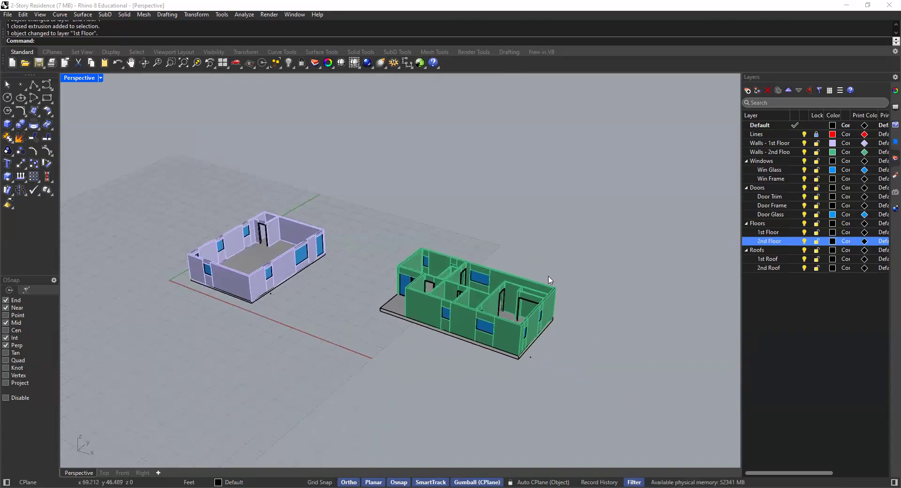
{"action": "left_click_drag", "start_coordinate": [602, 239], "coordinate": [381, 359]}
{"action": "left_click", "coordinate": [367, 263]}
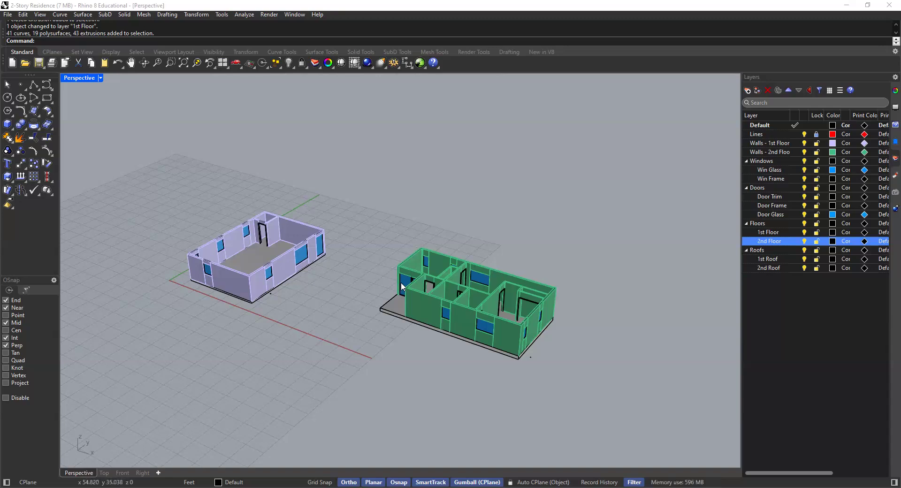
{"action": "right_click_drag", "start_coordinate": [509, 322], "coordinate": [496, 311], "text": "shift"}
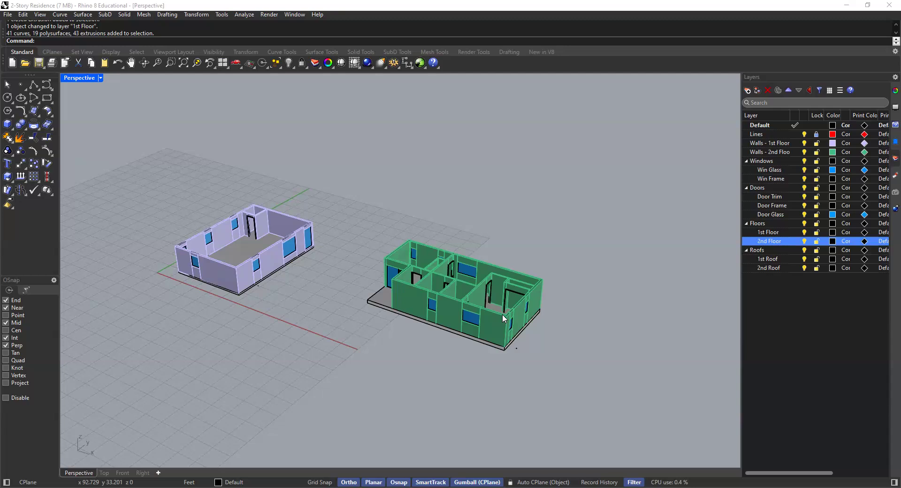
{"action": "left_click_drag", "start_coordinate": [581, 244], "coordinate": [357, 386]}
{"action": "key", "text": "Return"}
{"action": "left_click", "coordinate": [454, 283]}
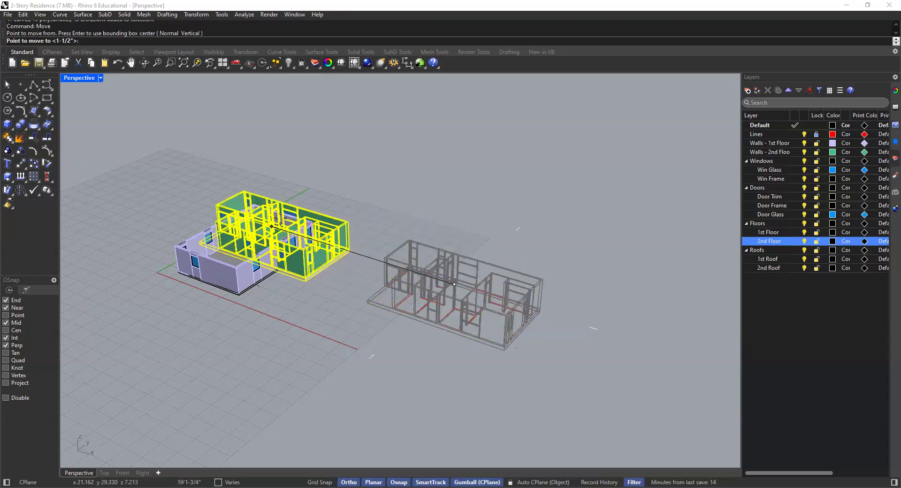
{"action": "key", "text": "F8"}
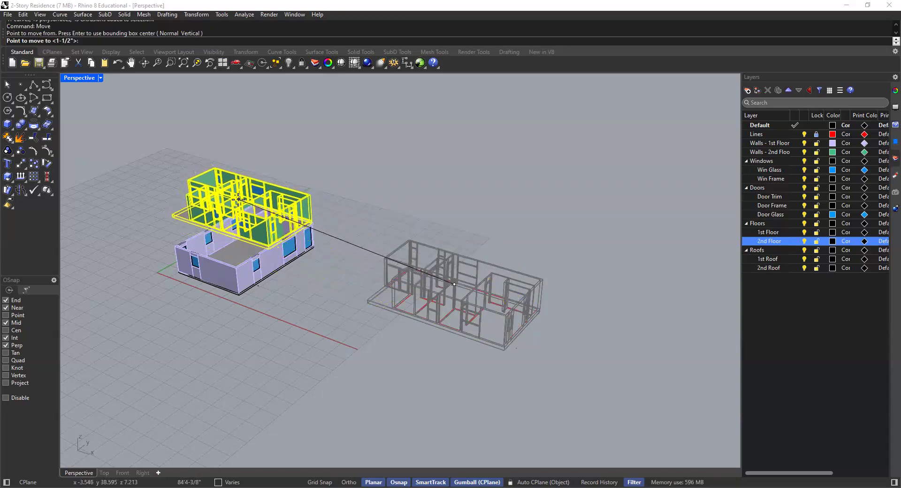
{"action": "key", "text": "F8"}
{"action": "key", "text": "Escape"}
{"action": "key", "text": "Escape"}
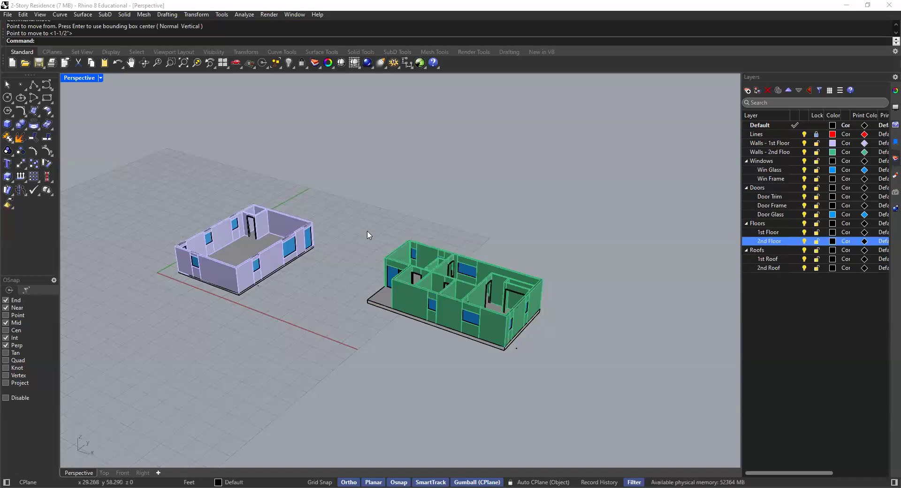
{"action": "scroll", "coordinate": [318, 221], "scroll_direction": "up", "scroll_amount": 5}
{"action": "scroll", "coordinate": [332, 229], "scroll_direction": "up", "scroll_amount": 3}
{"action": "scroll", "coordinate": [344, 233], "scroll_direction": "down", "scroll_amount": 10}
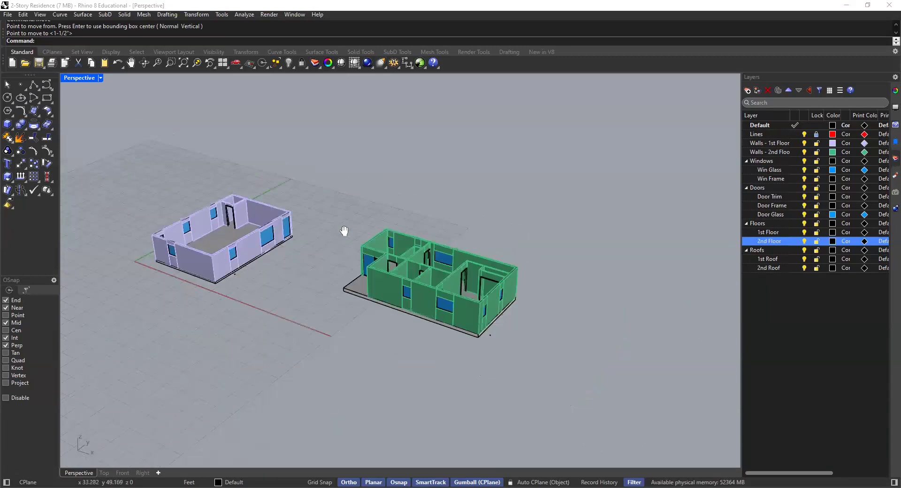
Step: Move the entire second floor with its slab onto the first floor, snapping the slab's lower corner to the matching top wall corner
{"action": "scroll", "coordinate": [404, 274], "scroll_direction": "up", "scroll_amount": 18}
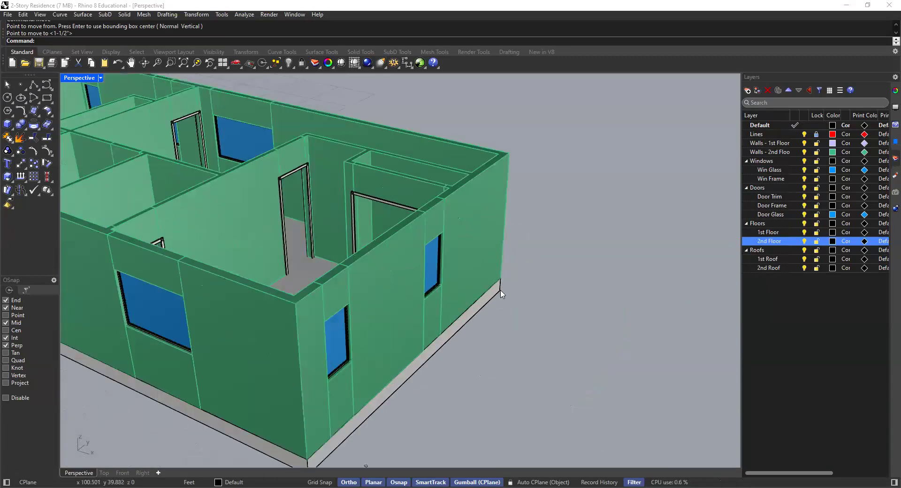
{"action": "scroll", "coordinate": [501, 295], "scroll_direction": "down", "scroll_amount": 8}
{"action": "scroll", "coordinate": [241, 188], "scroll_direction": "up", "scroll_amount": 12}
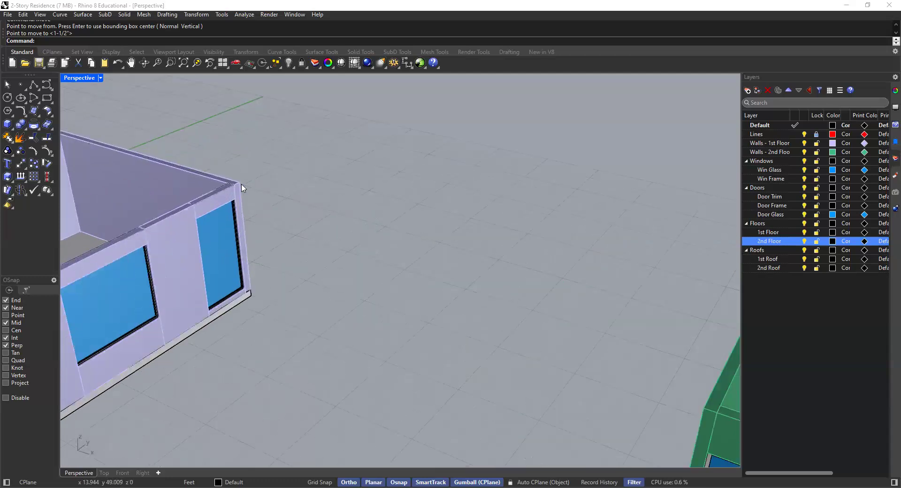
{"action": "scroll", "coordinate": [247, 184], "scroll_direction": "up", "scroll_amount": 5}
{"action": "scroll", "coordinate": [251, 182], "scroll_direction": "down", "scroll_amount": 15}
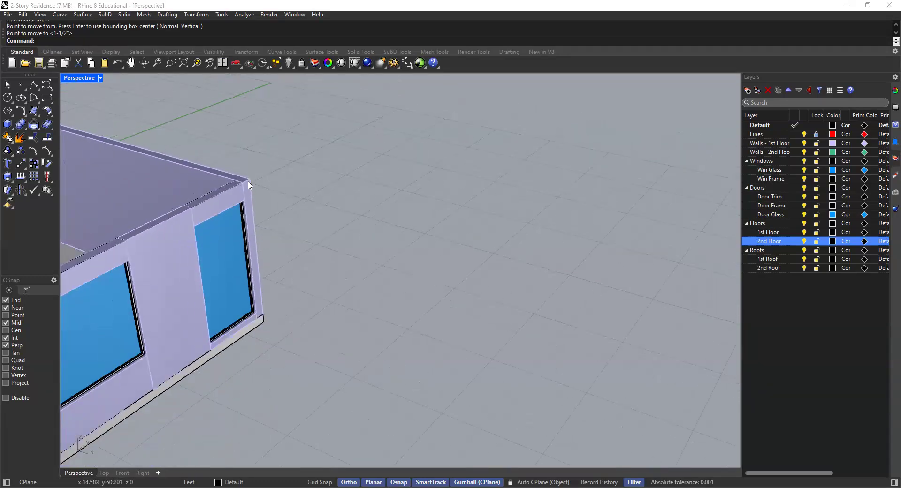
{"action": "left_click_drag", "start_coordinate": [415, 197], "coordinate": [259, 306]}
{"action": "scroll", "coordinate": [357, 258], "scroll_direction": "up", "scroll_amount": 5}
{"action": "type", "text": "move"}
{"action": "key", "text": "Return"}
{"action": "scroll", "coordinate": [359, 232], "scroll_direction": "up", "scroll_amount": 5}
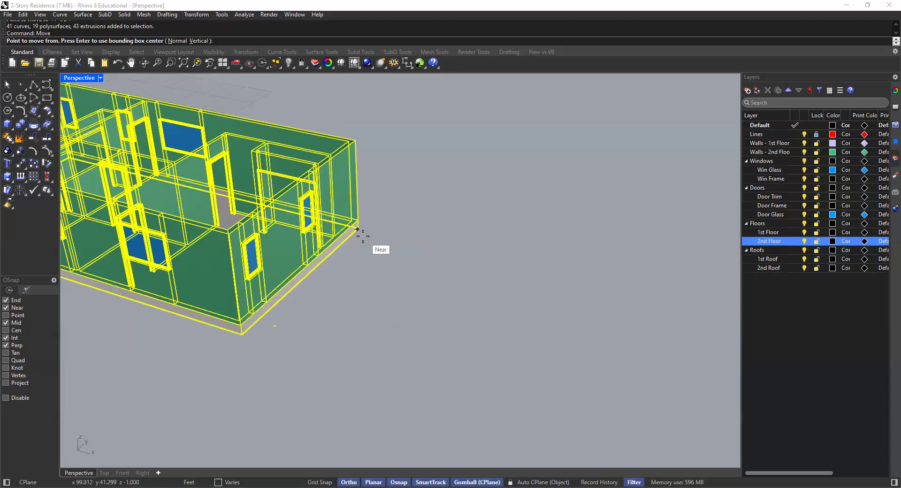
{"action": "left_click", "coordinate": [358, 228]}
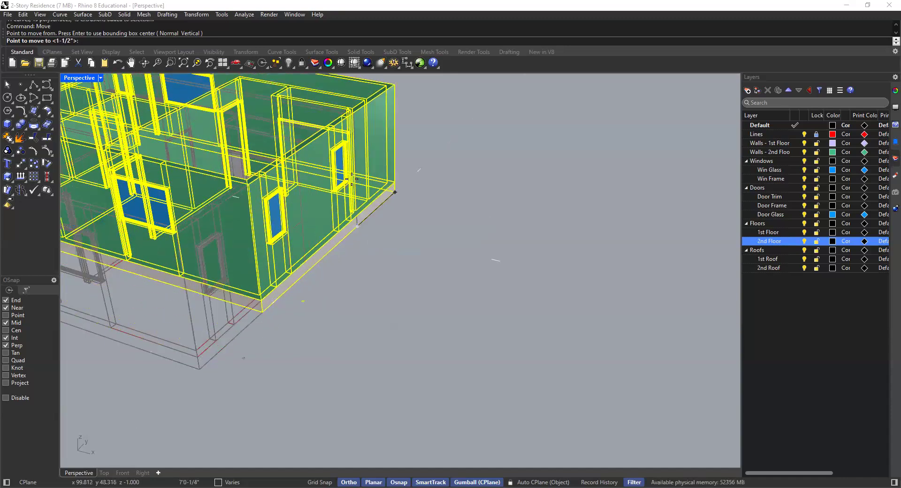
{"action": "scroll", "coordinate": [352, 179], "scroll_direction": "down", "scroll_amount": 5}
{"action": "scroll", "coordinate": [311, 216], "scroll_direction": "up", "scroll_amount": 6}
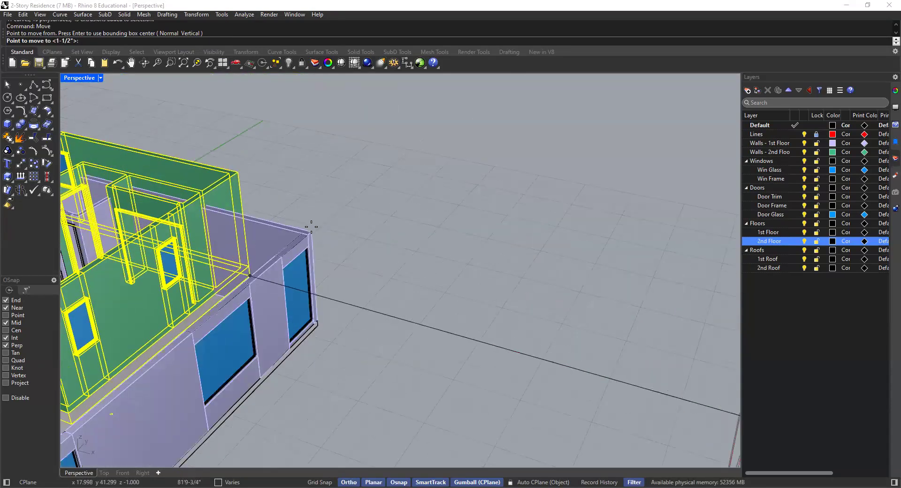
{"action": "scroll", "coordinate": [311, 227], "scroll_direction": "up", "scroll_amount": 3}
{"action": "left_click", "coordinate": [310, 240]}
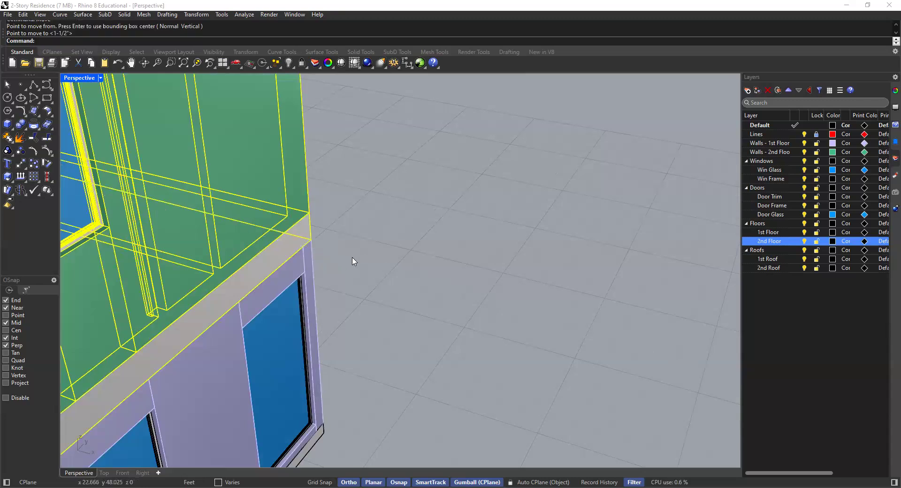
Step: Hide the Lines layer containing the red floor-plan linework
{"action": "scroll", "coordinate": [353, 256], "scroll_direction": "down", "scroll_amount": 6}
{"action": "scroll", "coordinate": [349, 241], "scroll_direction": "down", "scroll_amount": 4}
{"action": "right_click_drag", "start_coordinate": [344, 243], "coordinate": [509, 288]}
{"action": "right_click_drag", "start_coordinate": [579, 305], "coordinate": [517, 305], "text": "shift"}
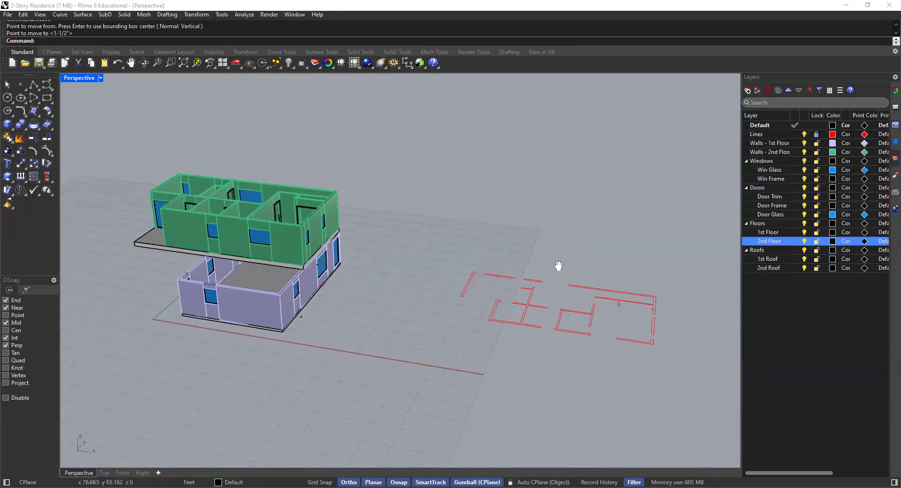
{"action": "left_click", "coordinate": [804, 134]}
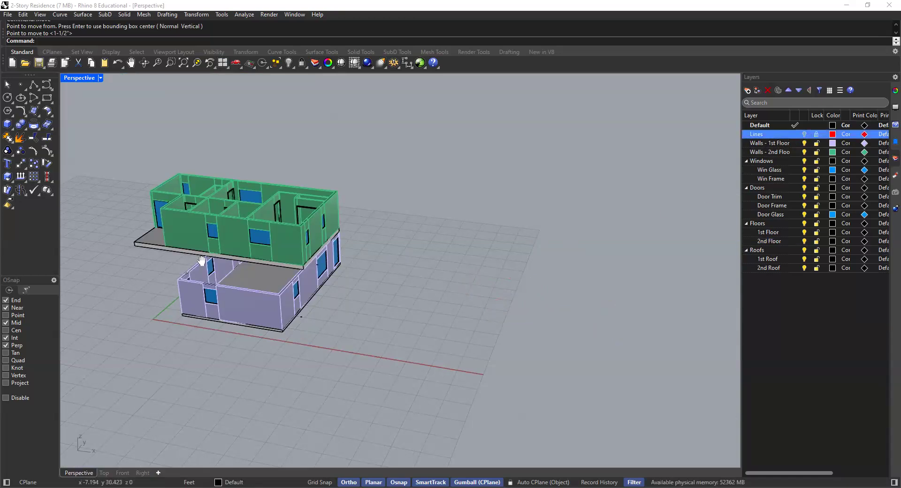
Step: Reassign the closed outline curves of both floor slabs to the Lines layer
{"action": "scroll", "coordinate": [201, 263], "scroll_direction": "up", "scroll_amount": 3}
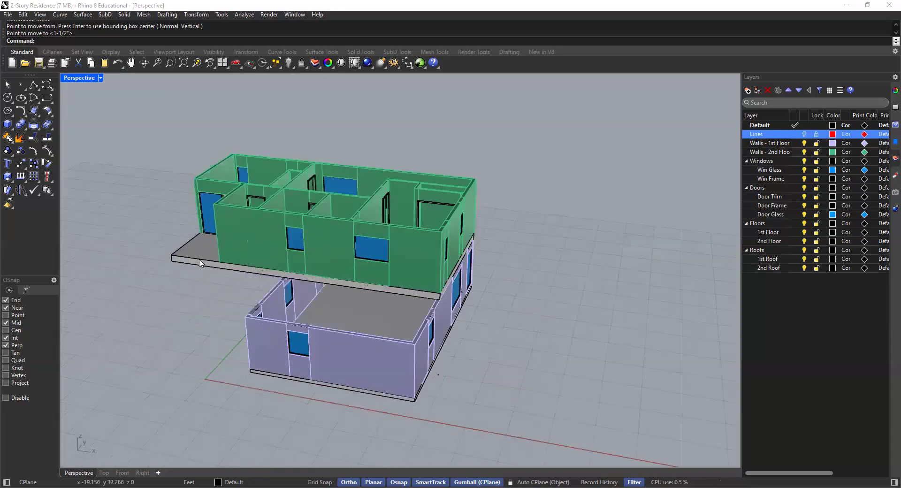
{"action": "left_click", "coordinate": [214, 266]}
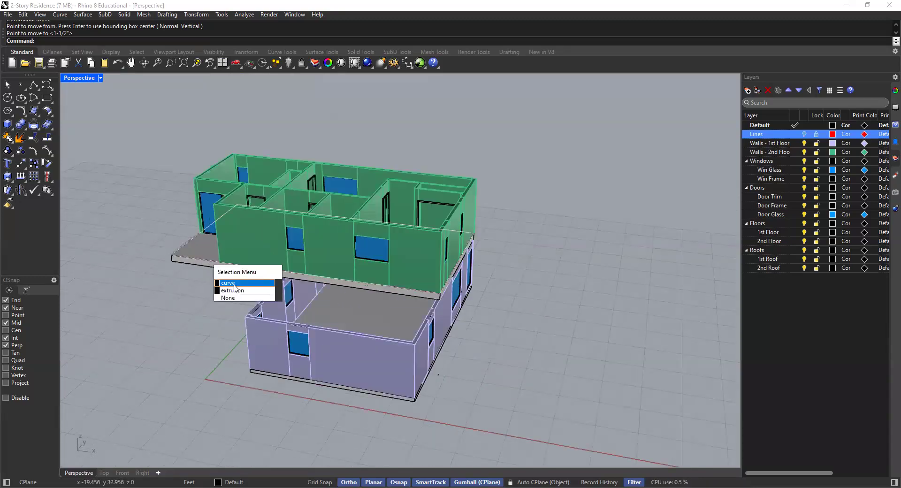
{"action": "scroll", "coordinate": [275, 374], "scroll_direction": "up", "scroll_amount": 4}
{"action": "left_click", "coordinate": [276, 378]}
{"action": "left_click", "coordinate": [304, 404]}
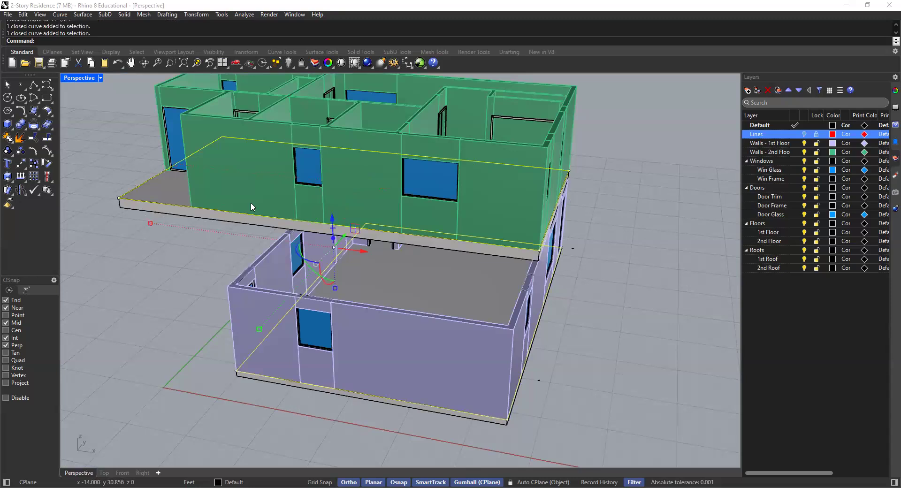
{"action": "right_click", "coordinate": [787, 135]}
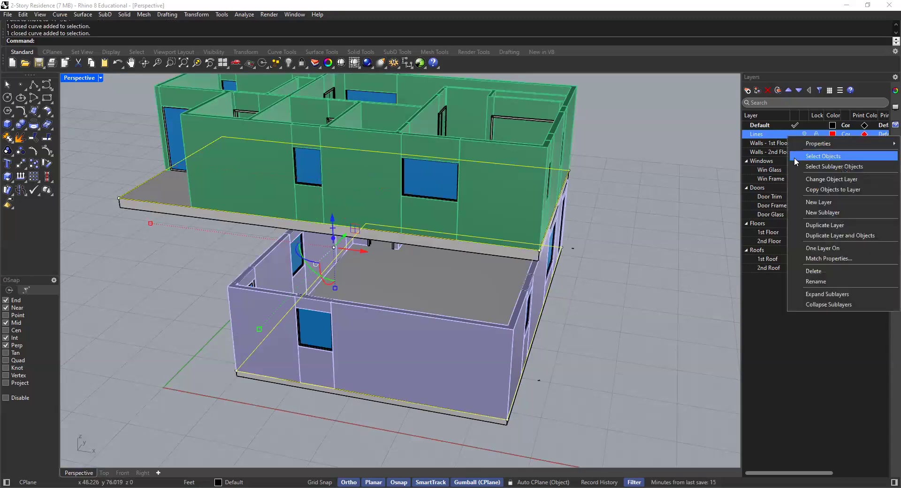
{"action": "left_click", "coordinate": [800, 182]}
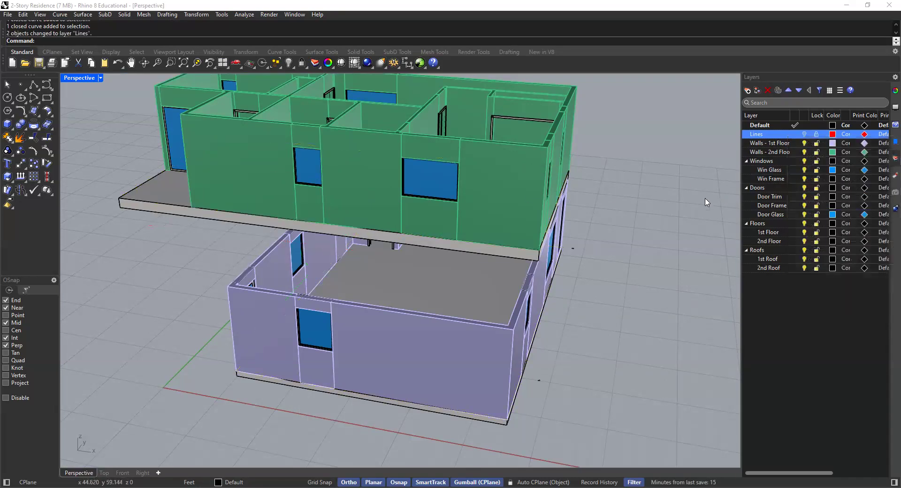
Step: Draw a rectangle across the top of the green second-floor walls, between opposite outer wall corners
{"action": "scroll", "coordinate": [579, 193], "scroll_direction": "down", "scroll_amount": 5}
{"action": "right_click_drag", "start_coordinate": [579, 194], "coordinate": [424, 237]}
{"action": "scroll", "coordinate": [397, 234], "scroll_direction": "down", "scroll_amount": 2}
{"action": "right_click_drag", "start_coordinate": [426, 181], "coordinate": [456, 206]}
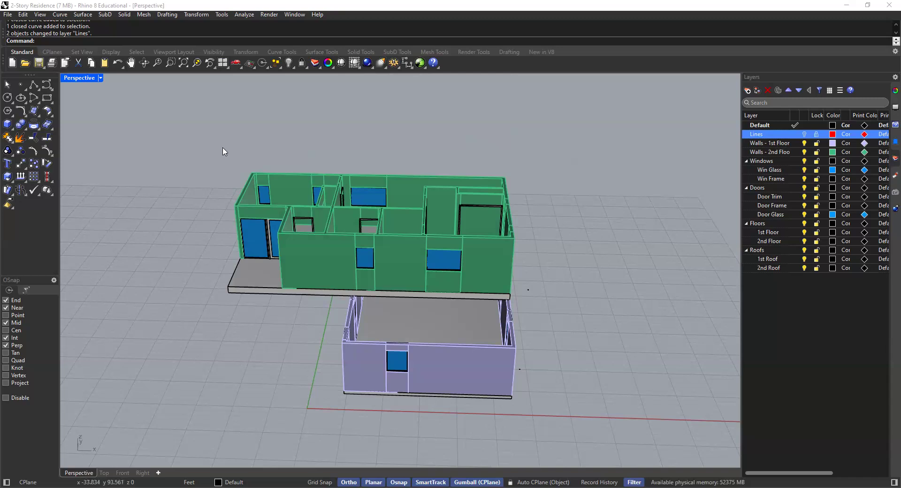
{"action": "scroll", "coordinate": [233, 174], "scroll_direction": "up", "scroll_amount": 2}
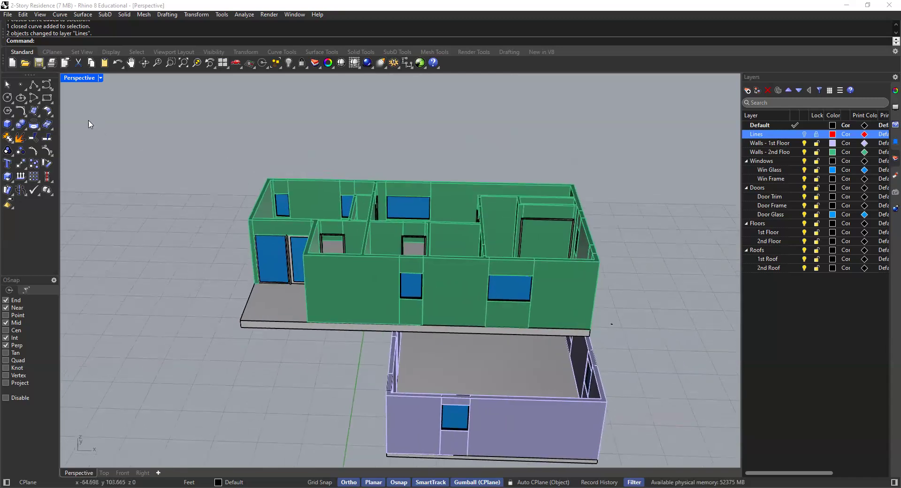
{"action": "left_click", "coordinate": [47, 100]}
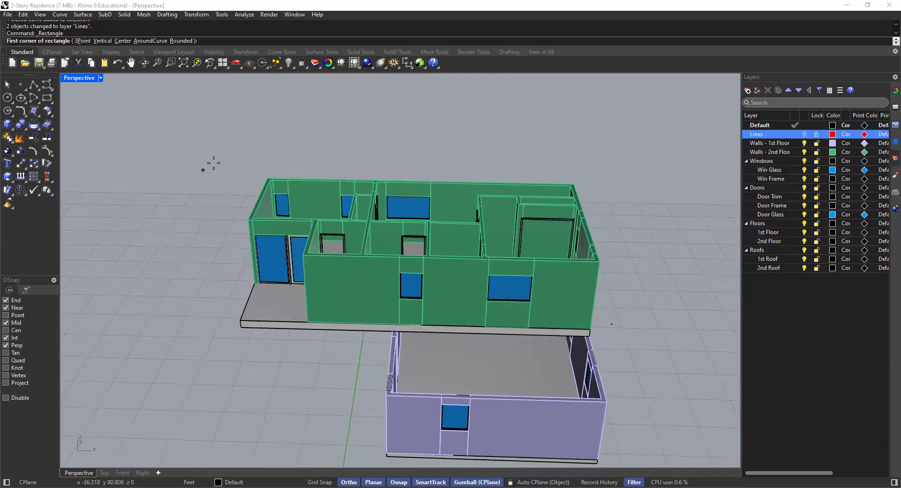
{"action": "scroll", "coordinate": [245, 191], "scroll_direction": "up", "scroll_amount": 4}
{"action": "left_click", "coordinate": [275, 179]}
{"action": "scroll", "coordinate": [305, 206], "scroll_direction": "down", "scroll_amount": 5}
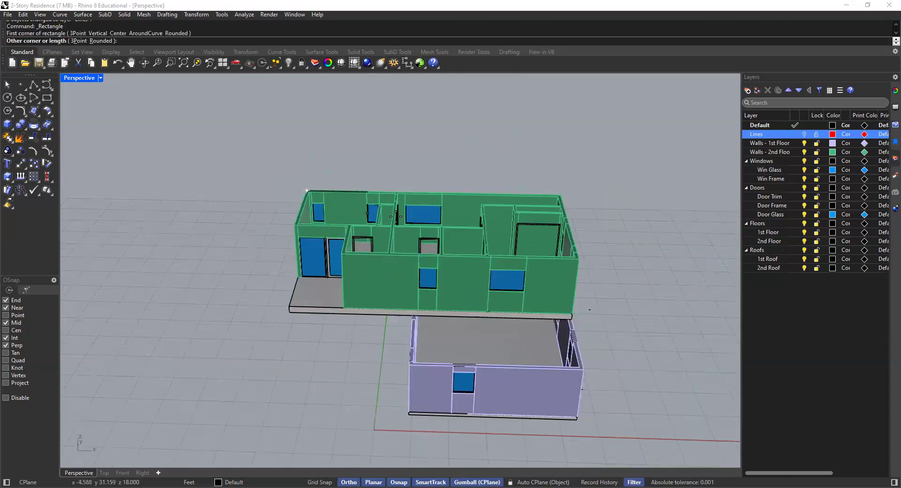
{"action": "scroll", "coordinate": [528, 250], "scroll_direction": "up", "scroll_amount": 2}
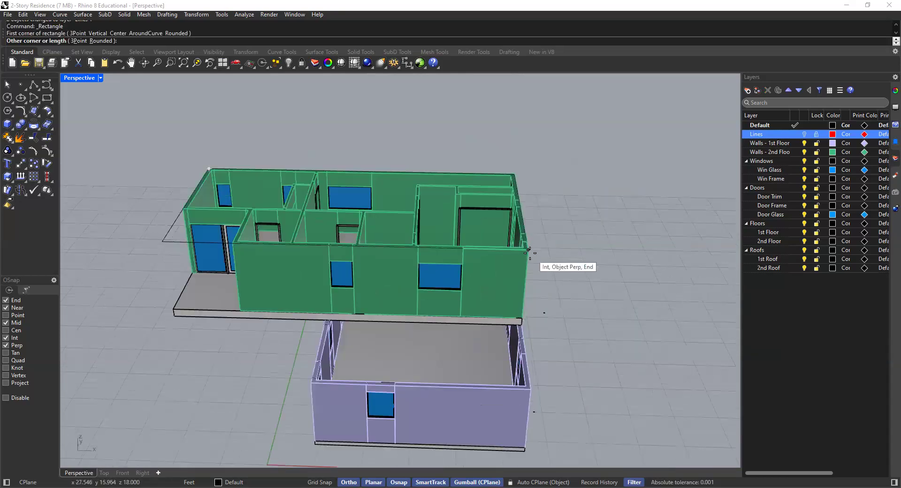
{"action": "left_click", "coordinate": [528, 250]}
{"action": "scroll", "coordinate": [403, 231], "scroll_direction": "down", "scroll_amount": 2}
{"action": "right_click_drag", "start_coordinate": [404, 232], "coordinate": [451, 233], "text": "shift"}
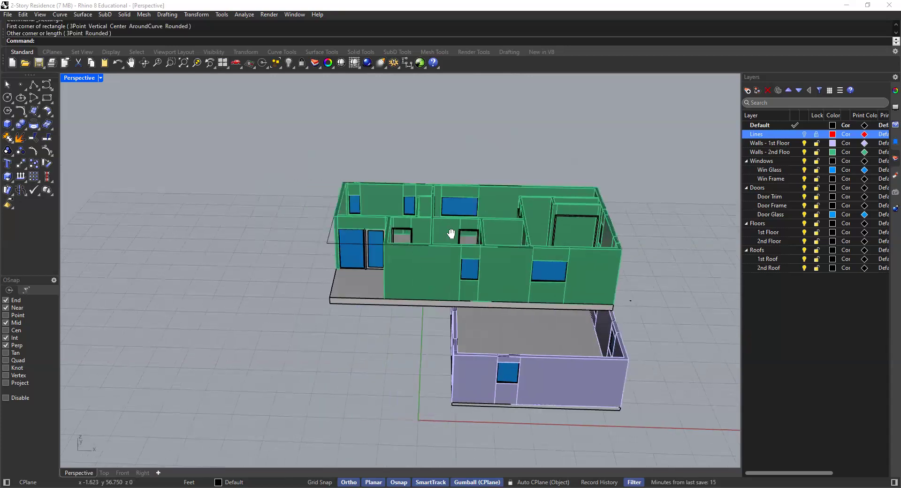
Step: Offset the rectangle on top of the second-floor walls outward by 2 feet
{"action": "left_click", "coordinate": [337, 229]}
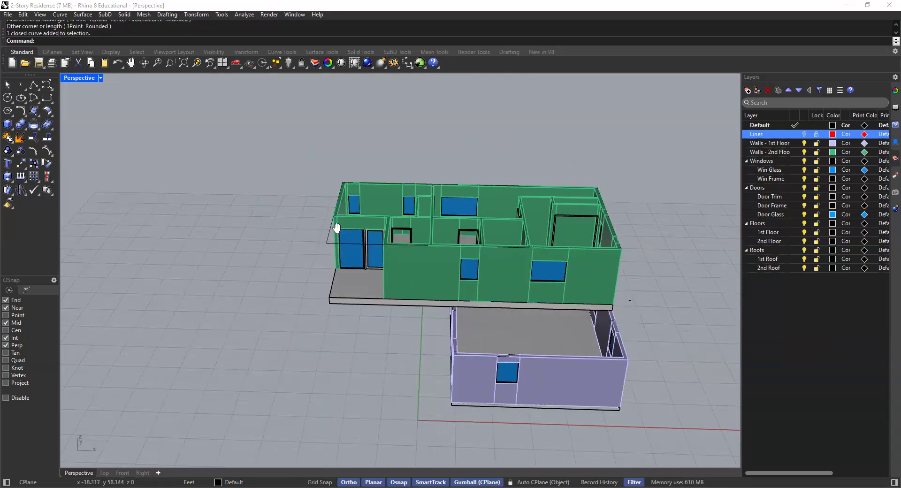
{"action": "scroll", "coordinate": [334, 225], "scroll_direction": "up", "scroll_amount": 2}
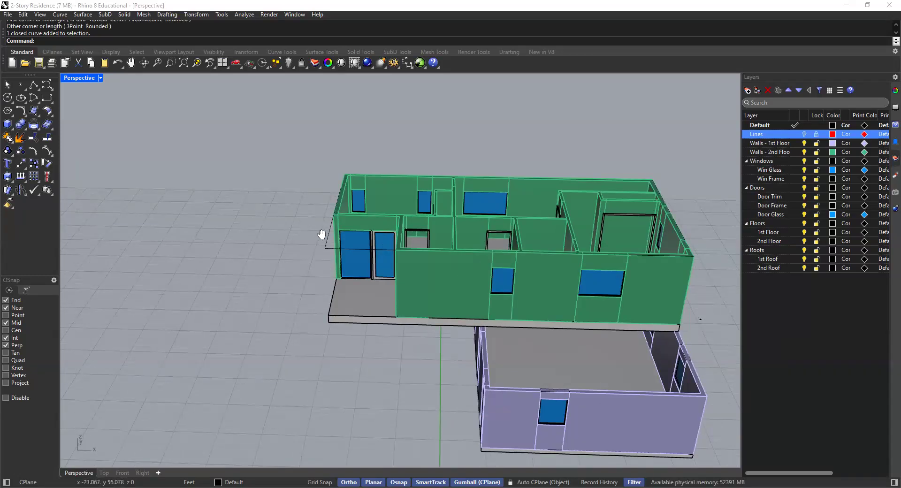
{"action": "right_click_drag", "start_coordinate": [339, 226], "coordinate": [331, 218]}
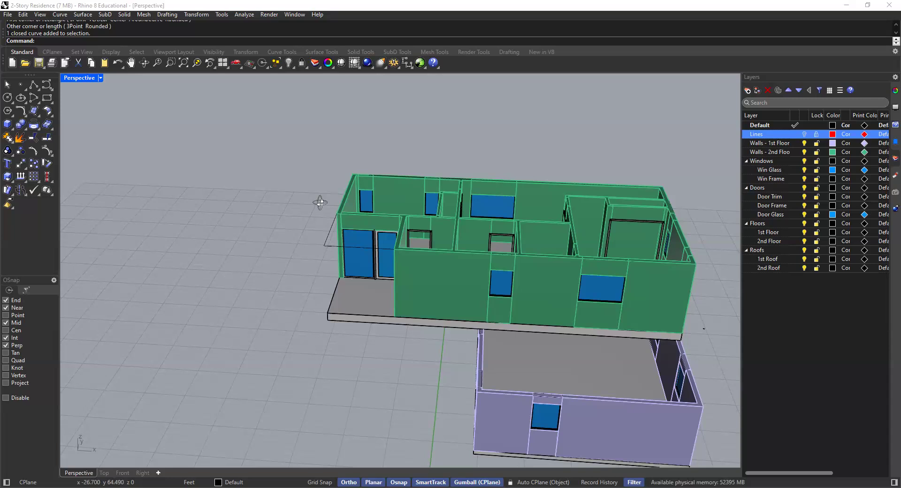
{"action": "mouse_move", "coordinate": [358, 216]}
{"action": "right_mouse_down"}
{"action": "mouse_move", "coordinate": [355, 208]}
{"action": "mouse_move", "coordinate": [364, 213]}
{"action": "right_mouse_up"}
{"action": "scroll", "coordinate": [363, 213], "scroll_direction": "up", "scroll_amount": 3}
{"action": "scroll", "coordinate": [364, 212], "scroll_direction": "up", "scroll_amount": 2}
{"action": "left_click", "coordinate": [364, 212]}
{"action": "left_click", "coordinate": [364, 211]}
{"action": "type", "text": "Offset"}
{"action": "key", "text": "Return"}
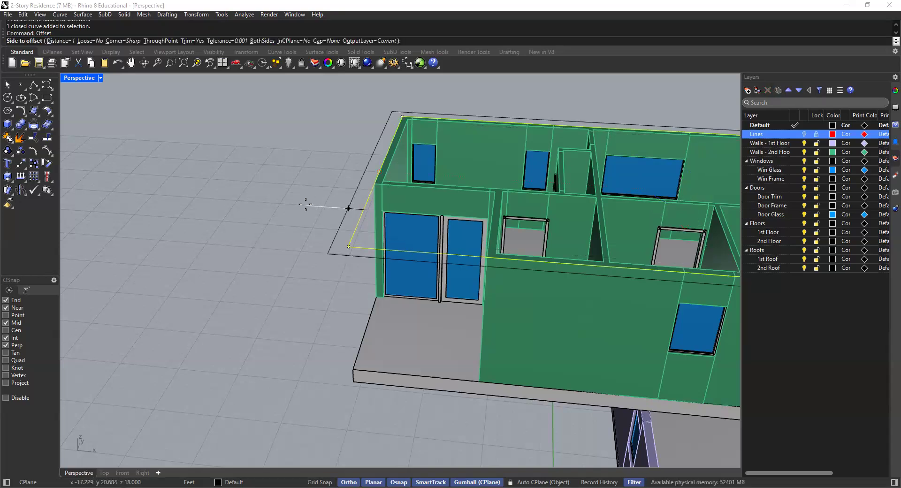
{"action": "left_click", "coordinate": [66, 41]}
{"action": "type", "text": "2'"}
{"action": "key", "text": "Return"}
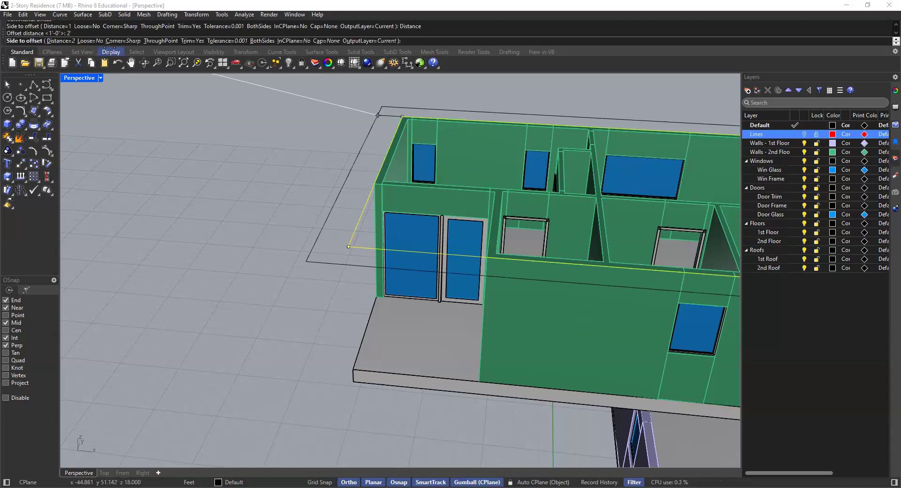
{"action": "left_click", "coordinate": [282, 141]}
Step: Examine the inner and outer rectangles at the second-floor wall tops from a low angle and up close
{"action": "scroll", "coordinate": [285, 155], "scroll_direction": "down", "scroll_amount": 5}
{"action": "left_click", "coordinate": [300, 184]}
{"action": "scroll", "coordinate": [327, 196], "scroll_direction": "up", "scroll_amount": 3}
{"action": "right_click_drag", "start_coordinate": [329, 197], "coordinate": [326, 169], "text": "shift"}
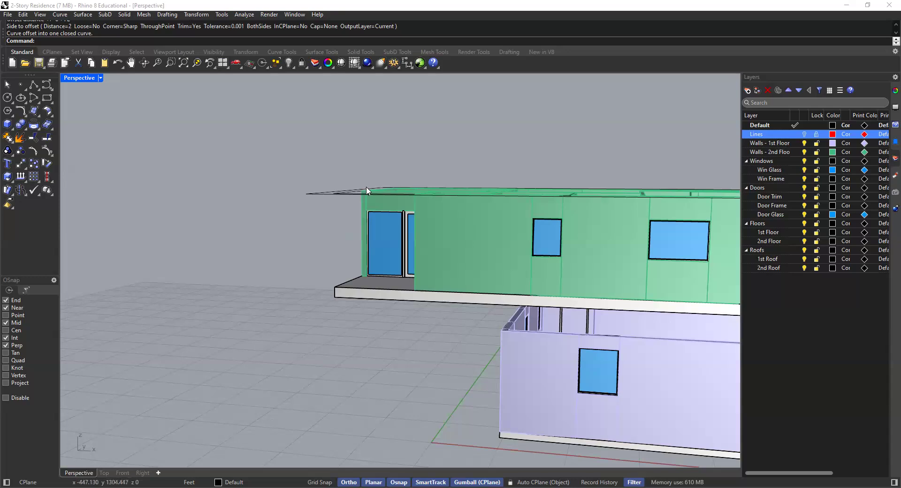
{"action": "scroll", "coordinate": [382, 196], "scroll_direction": "up", "scroll_amount": 3}
{"action": "mouse_move", "coordinate": [398, 207]}
{"action": "right_mouse_down"}
{"action": "mouse_move", "coordinate": [422, 211]}
{"action": "mouse_move", "coordinate": [391, 223]}
{"action": "right_mouse_up"}
{"action": "scroll", "coordinate": [371, 187], "scroll_direction": "up", "scroll_amount": 4}
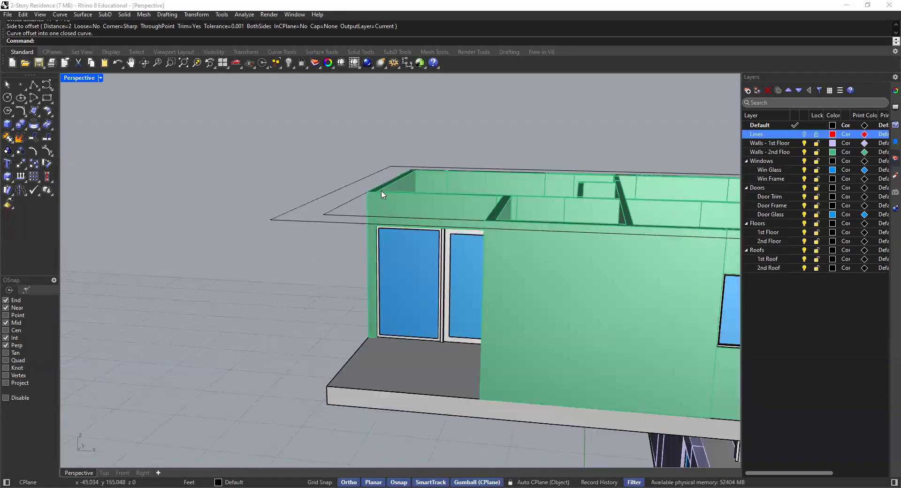
{"action": "scroll", "coordinate": [394, 205], "scroll_direction": "up", "scroll_amount": 4}
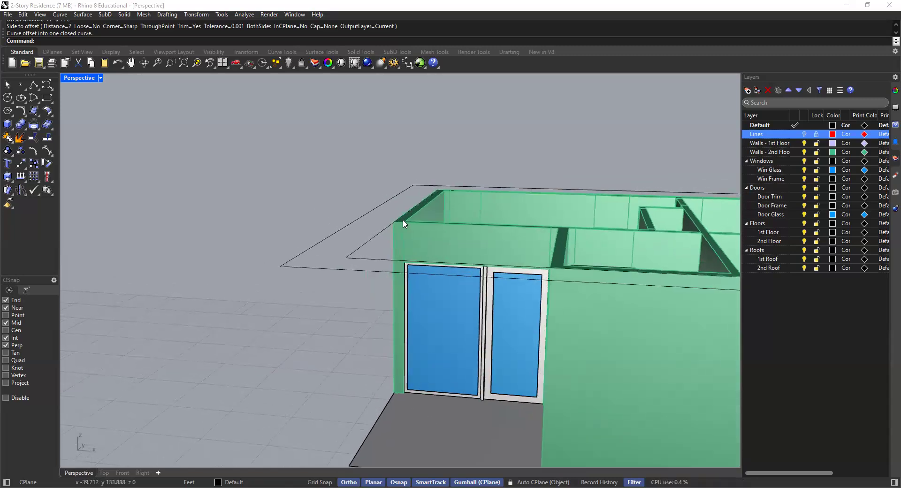
{"action": "scroll", "coordinate": [395, 224], "scroll_direction": "up", "scroll_amount": 2}
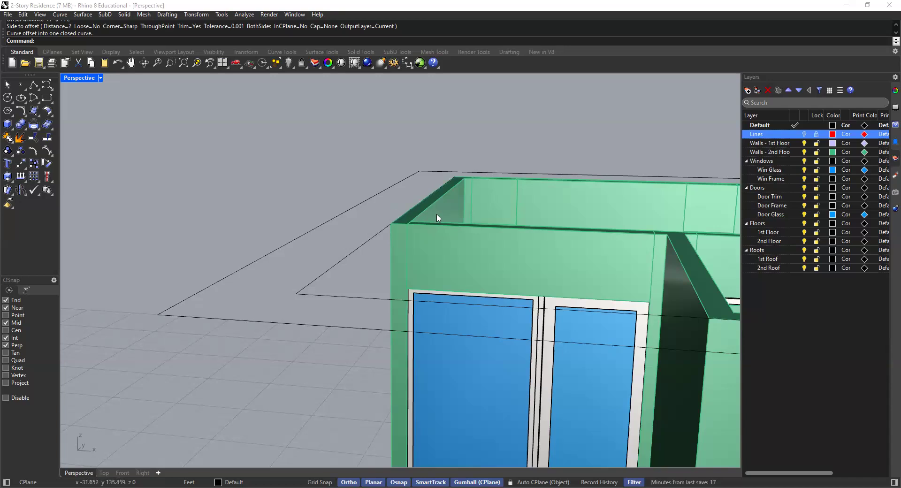
Step: Lower the outer offset rectangle by 6 inches along the vertical axis
{"action": "scroll", "coordinate": [447, 211], "scroll_direction": "down", "scroll_amount": 3}
{"action": "left_click", "coordinate": [382, 215]}
{"action": "left_click", "coordinate": [395, 231]}
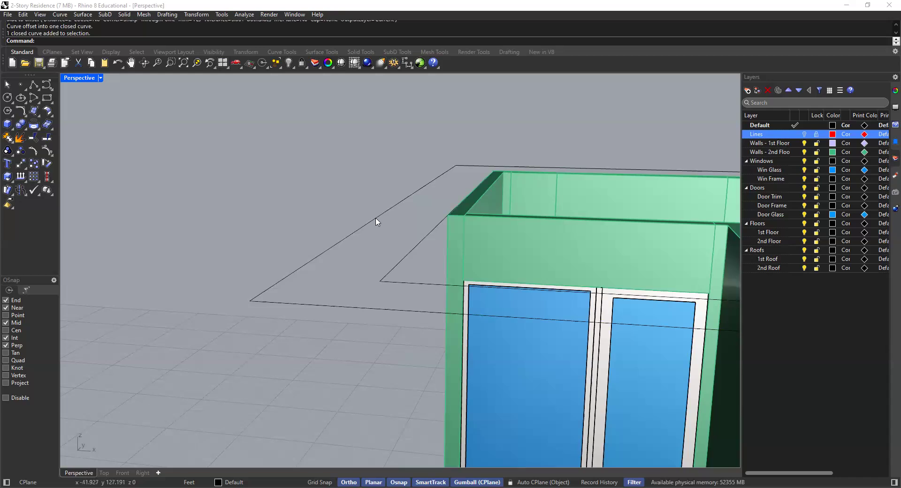
{"action": "left_click", "coordinate": [380, 216]}
{"action": "right_click_drag", "start_coordinate": [397, 225], "coordinate": [374, 213], "text": "shift"}
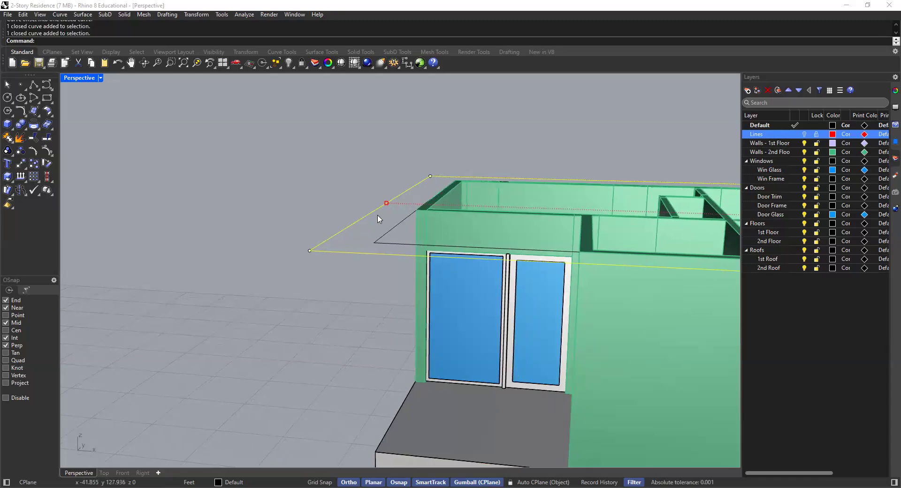
{"action": "scroll", "coordinate": [385, 227], "scroll_direction": "down", "scroll_amount": 3}
{"action": "right_click_drag", "start_coordinate": [674, 191], "coordinate": [659, 190]}
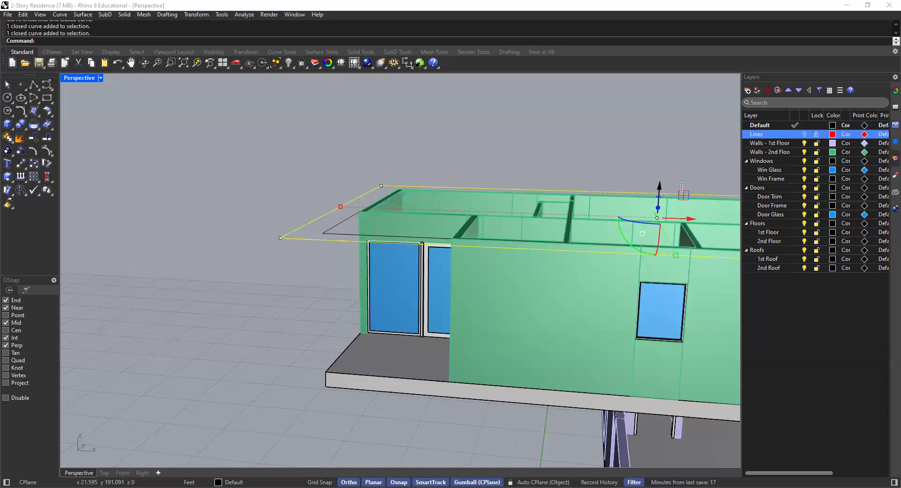
{"action": "left_click", "coordinate": [657, 192]}
{"action": "type", "text": "-6\""}
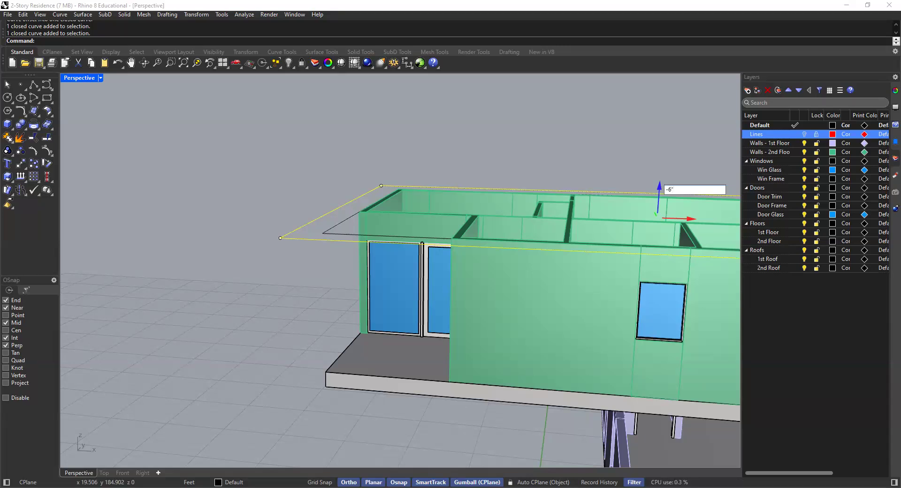
{"action": "key", "text": "Return"}
{"action": "key", "text": "Escape"}
Step: Draw a polyline from the lowered outer rectangle's near corner to the matching corner of the inner rectangle at the second-floor wall tops
{"action": "mouse_move", "coordinate": [403, 207]}
{"action": "right_mouse_down", "text": "shift"}
{"action": "mouse_move", "coordinate": [458, 187]}
{"action": "mouse_move", "coordinate": [387, 219]}
{"action": "mouse_move", "coordinate": [407, 213]}
{"action": "right_mouse_up", "text": "shift"}
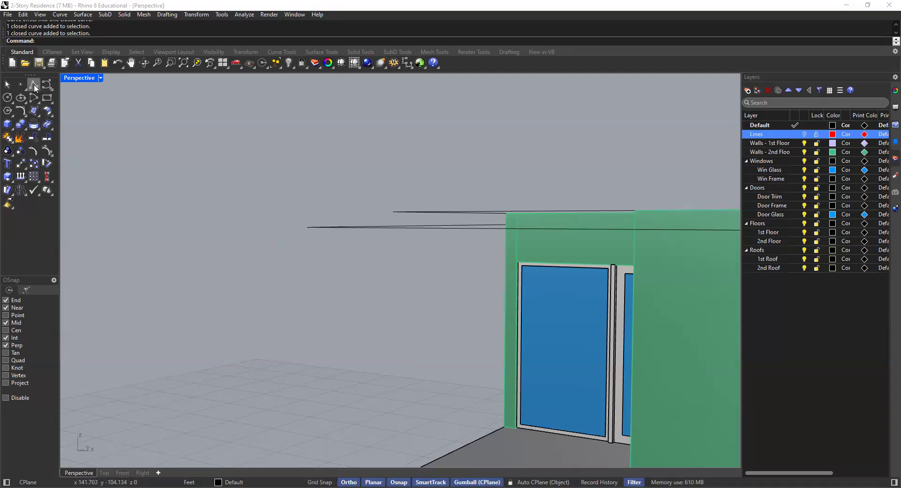
{"action": "left_click", "coordinate": [34, 85]}
{"action": "left_click", "coordinate": [307, 227]}
{"action": "left_click", "coordinate": [393, 212]}
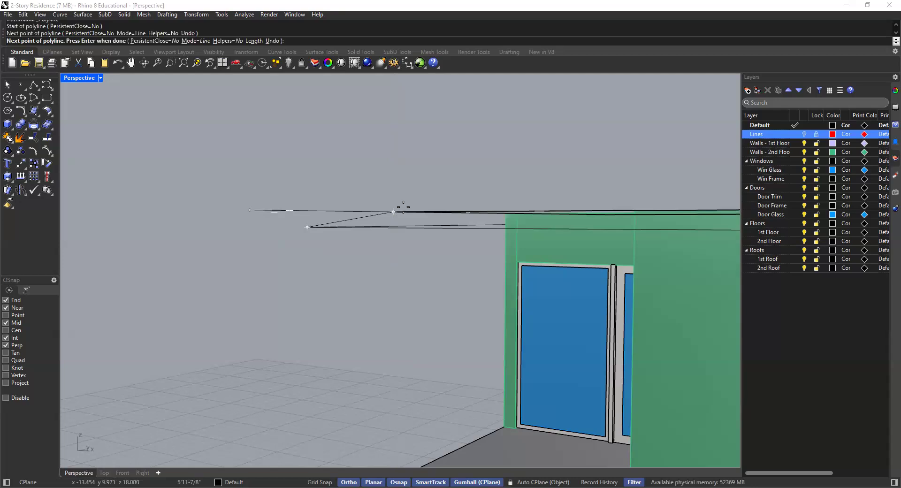
{"action": "key", "text": "Return"}
{"action": "left_click", "coordinate": [378, 215]}
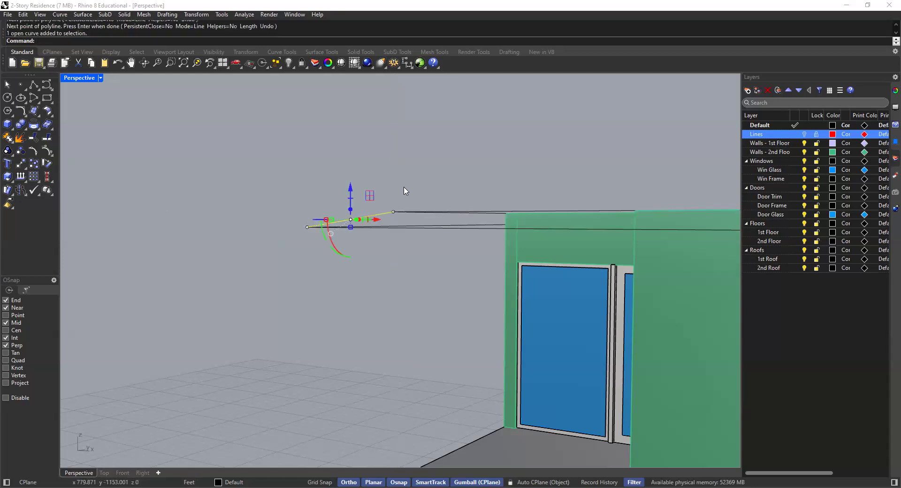
Step: Delete the sloped line connecting the corners of the two roof rectangles
{"action": "left_click", "coordinate": [419, 150]}
{"action": "right_click_drag", "start_coordinate": [361, 218], "coordinate": [410, 271]}
{"action": "left_click", "coordinate": [369, 216]}
{"action": "key", "text": "Delete"}
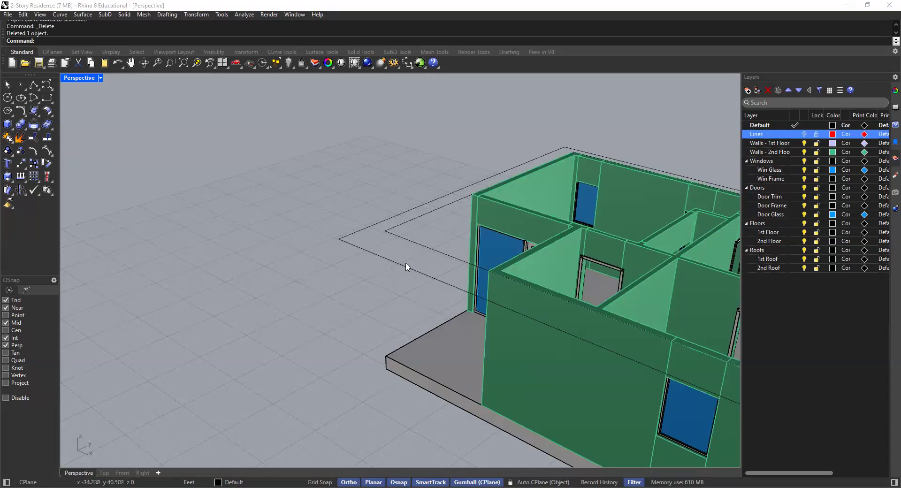
{"action": "right_click_drag", "start_coordinate": [344, 275], "coordinate": [434, 249]}
{"action": "scroll", "coordinate": [435, 249], "scroll_direction": "down", "scroll_amount": 10}
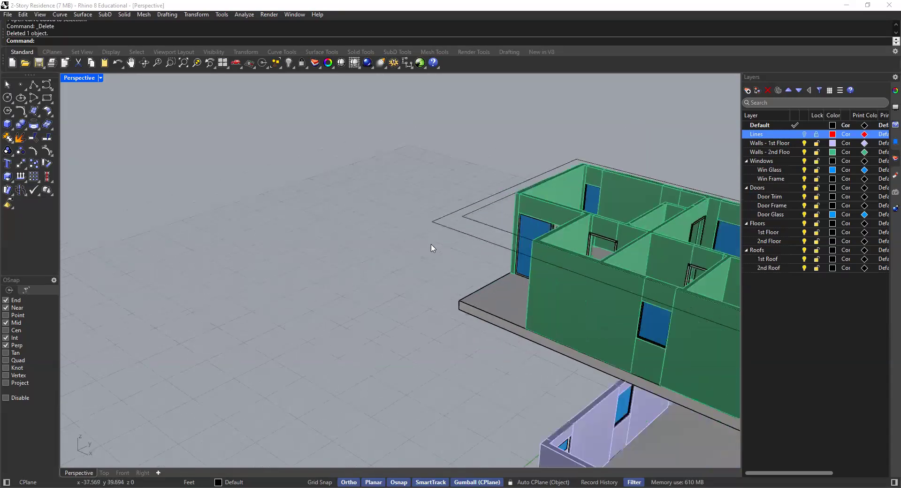
{"action": "scroll", "coordinate": [403, 270], "scroll_direction": "up", "scroll_amount": 5}
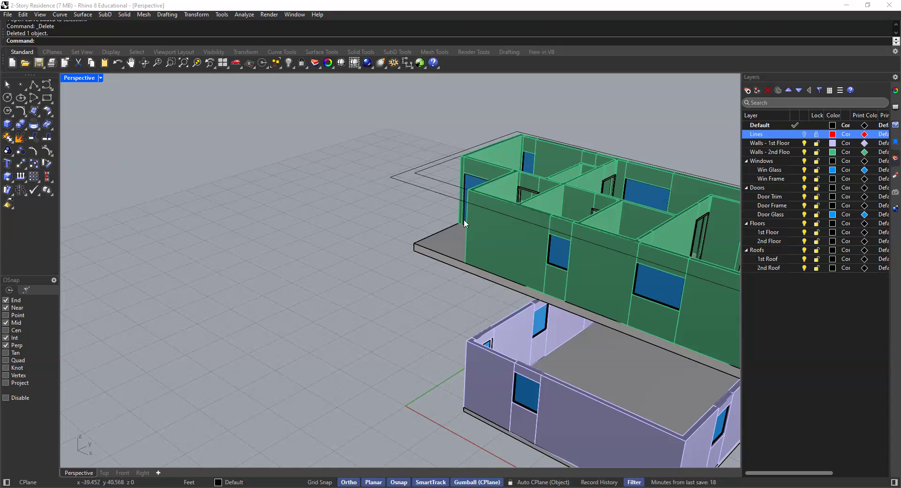
{"action": "scroll", "coordinate": [442, 217], "scroll_direction": "down", "scroll_amount": 4}
{"action": "left_click", "coordinate": [435, 219]}
{"action": "right_click_drag", "start_coordinate": [442, 218], "coordinate": [229, 220], "text": "shift"}
{"action": "left_click", "coordinate": [362, 233]}
Step: Draw an open S-shaped degree-3 curve on the ground plane beside the house
{"action": "left_click", "coordinate": [33, 85]}
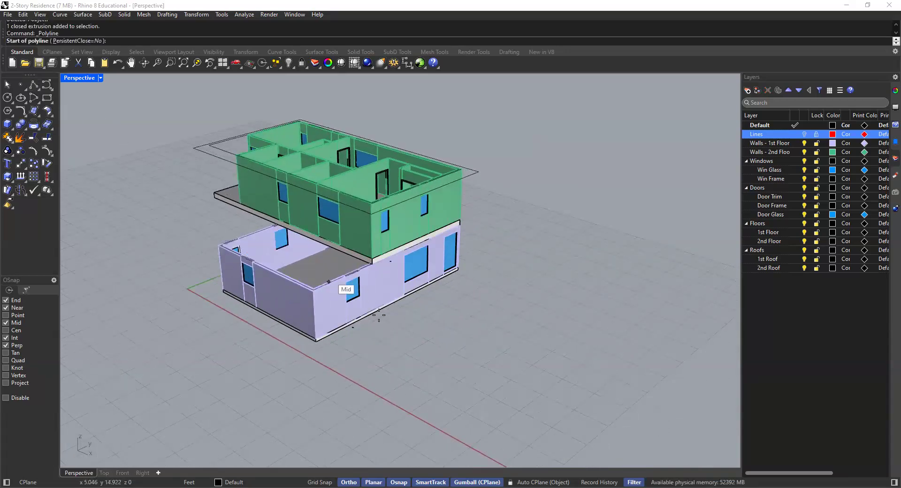
{"action": "left_click", "coordinate": [380, 364]}
{"action": "left_click", "coordinate": [47, 84]}
{"action": "left_click", "coordinate": [406, 376]}
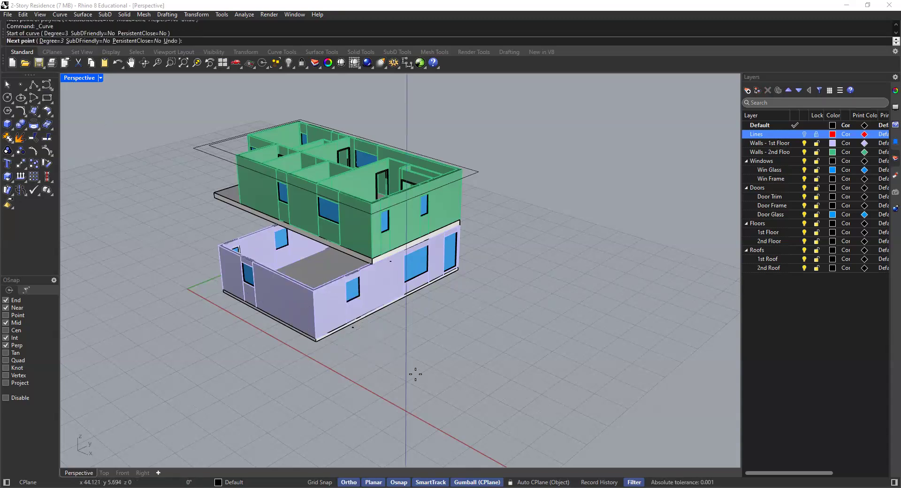
{"action": "left_click", "coordinate": [445, 367]}
{"action": "left_click", "coordinate": [434, 343]}
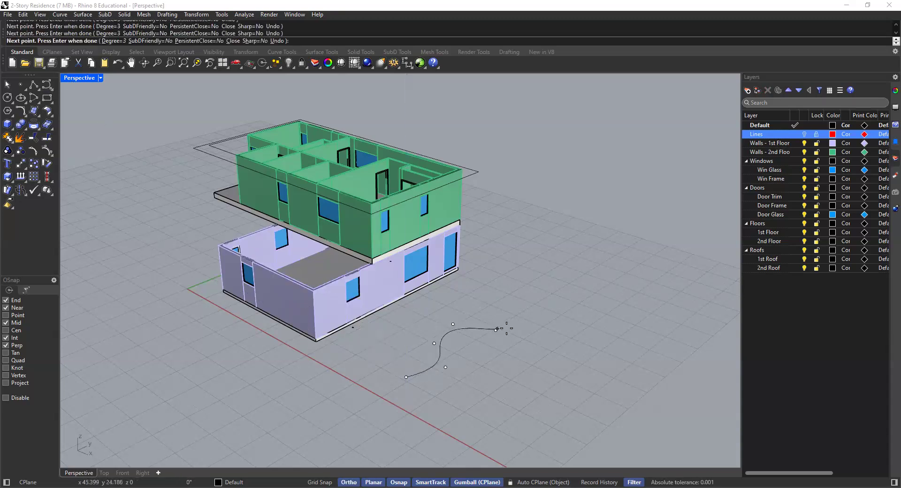
{"action": "left_click", "coordinate": [523, 340]}
{"action": "key", "text": "Return"}
Step: Draw a second wavy open degree-3 curve on the ground plane, farther from the house than the first
{"action": "key", "text": "Return"}
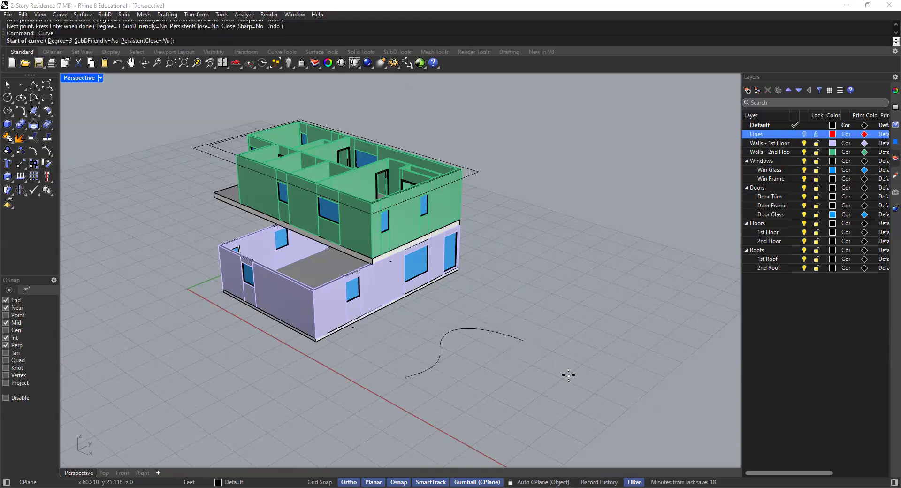
{"action": "left_click", "coordinate": [577, 377]}
{"action": "left_click", "coordinate": [552, 381]}
{"action": "left_click", "coordinate": [581, 407]}
{"action": "left_click", "coordinate": [582, 424]}
{"action": "left_click", "coordinate": [518, 462]}
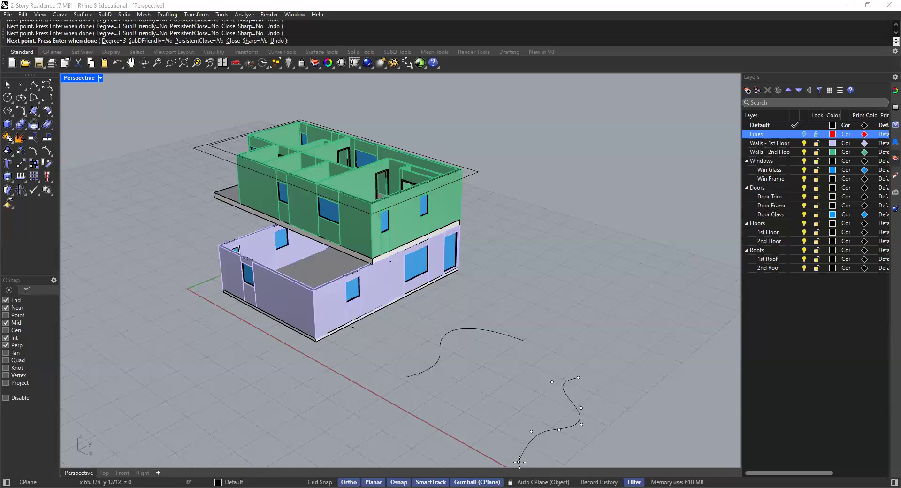
{"action": "key", "text": "Return"}
Step: Loft a surface between the two open curves with the Normal style and no simplification
{"action": "right_click_drag", "start_coordinate": [514, 390], "coordinate": [580, 306]}
{"action": "left_click", "coordinate": [497, 294]}
{"action": "type", "text": "loft"}
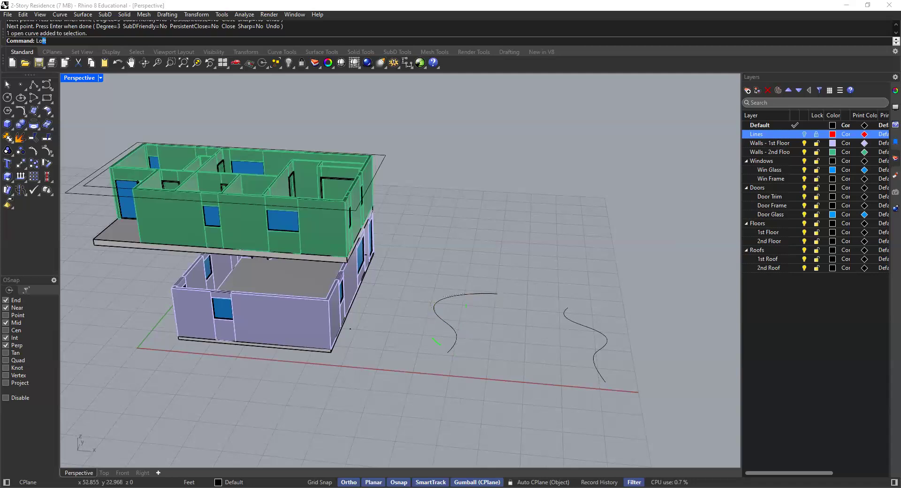
{"action": "key", "text": "Return"}
{"action": "left_click", "coordinate": [459, 297]}
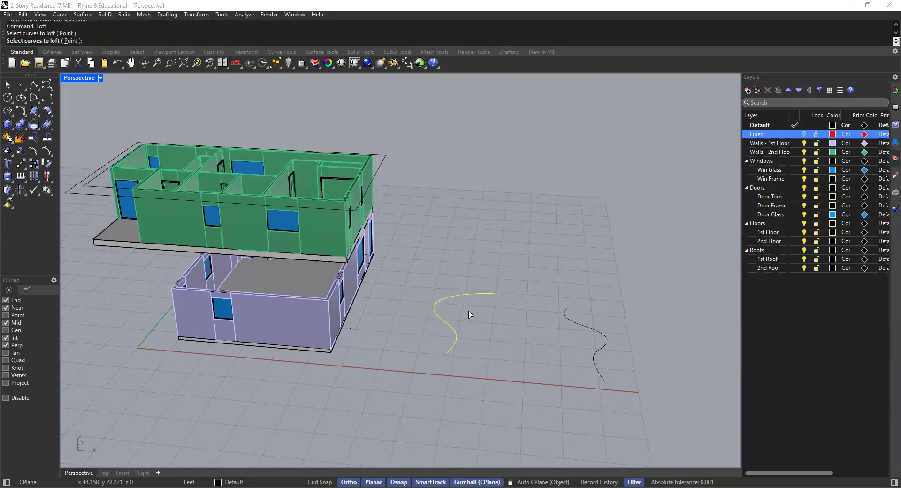
{"action": "left_click", "coordinate": [584, 323]}
{"action": "key", "text": "Return"}
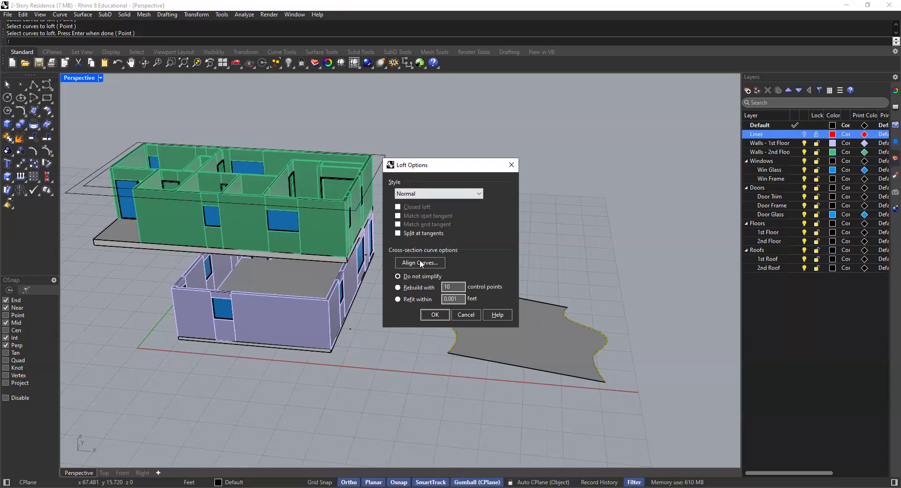
{"action": "left_click", "coordinate": [435, 314]}
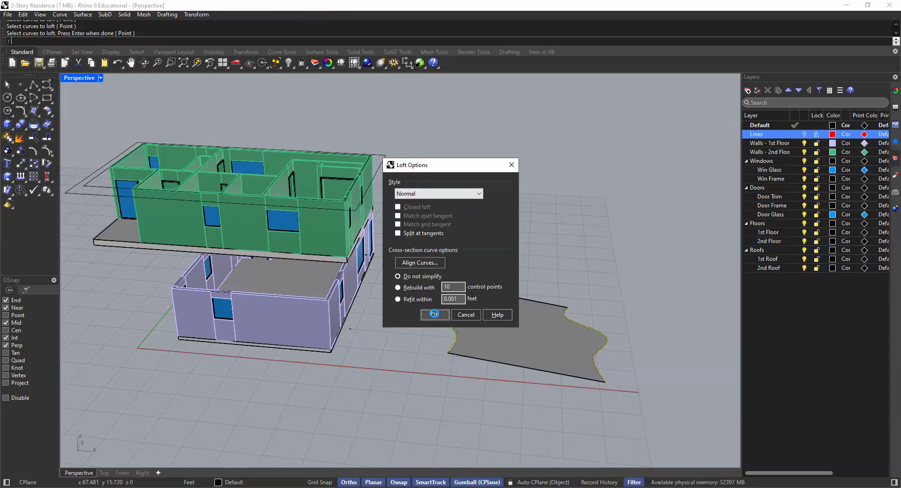
Step: Delete the practice lofted surface on the ground plane together with its two source curves
{"action": "scroll", "coordinate": [521, 293], "scroll_direction": "up", "scroll_amount": 5}
{"action": "left_click", "coordinate": [402, 297]}
{"action": "scroll", "coordinate": [437, 272], "scroll_direction": "down", "scroll_amount": 5}
{"action": "scroll", "coordinate": [428, 330], "scroll_direction": "up", "scroll_amount": 2}
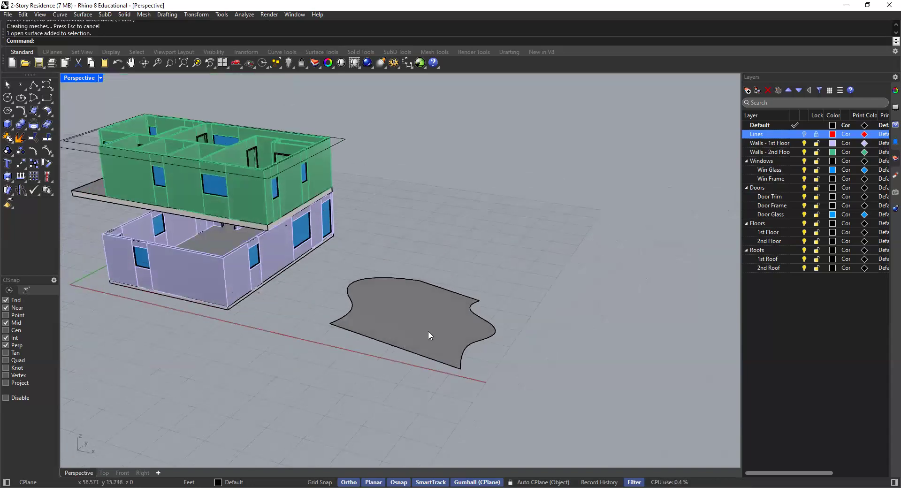
{"action": "left_click", "coordinate": [388, 306]}
{"action": "left_click", "coordinate": [480, 284]}
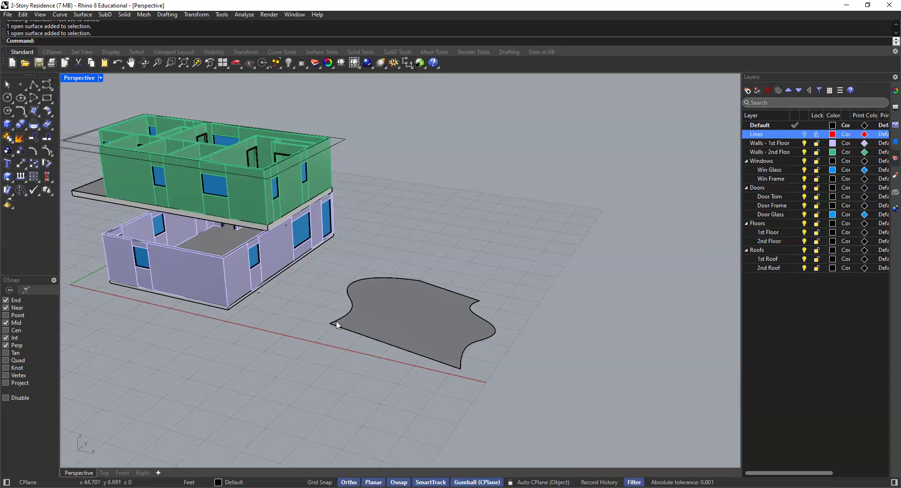
{"action": "right_click_drag", "start_coordinate": [404, 287], "coordinate": [485, 285], "text": "shift"}
{"action": "left_click_drag", "start_coordinate": [523, 300], "coordinate": [516, 309]}
{"action": "left_click_drag", "start_coordinate": [570, 264], "coordinate": [413, 384]}
{"action": "key", "text": "Delete"}
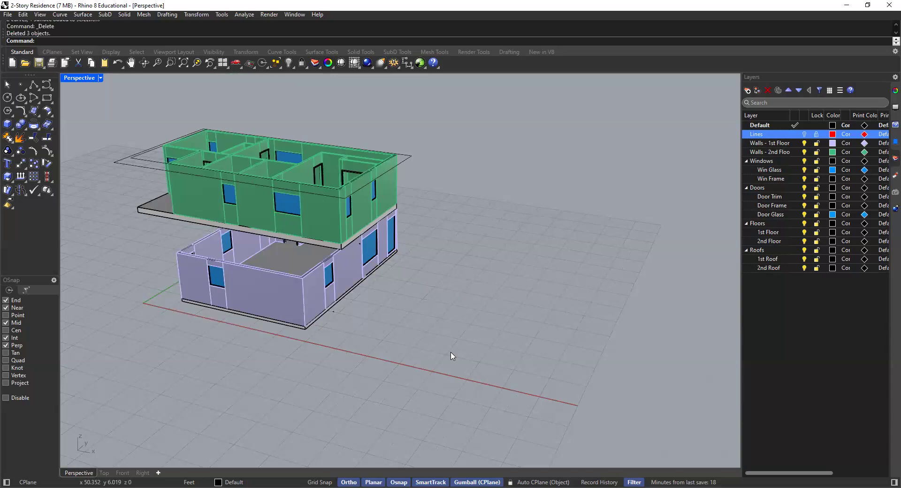
Step: Loft between the inner and outer roof rectangles with corner-aligned seams, the Normal style and no simplification
{"action": "scroll", "coordinate": [190, 158], "scroll_direction": "up", "scroll_amount": 5}
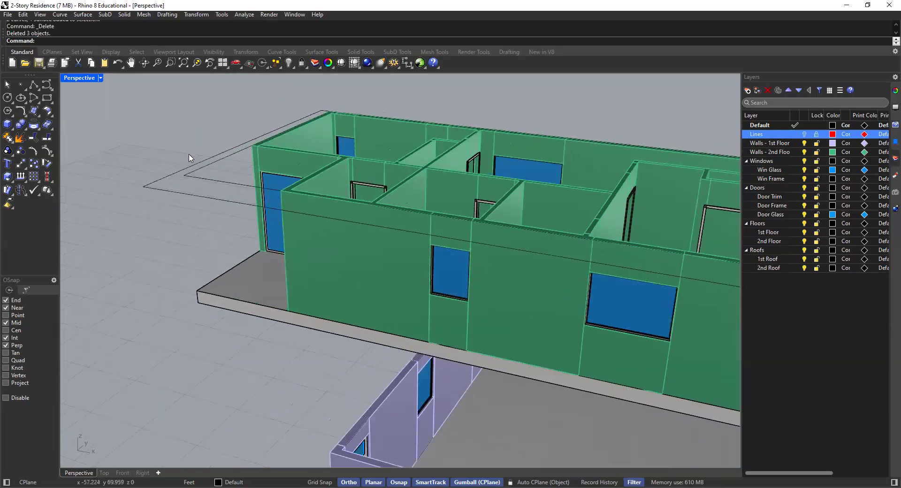
{"action": "type", "text": "loft"}
{"action": "key", "text": "Return"}
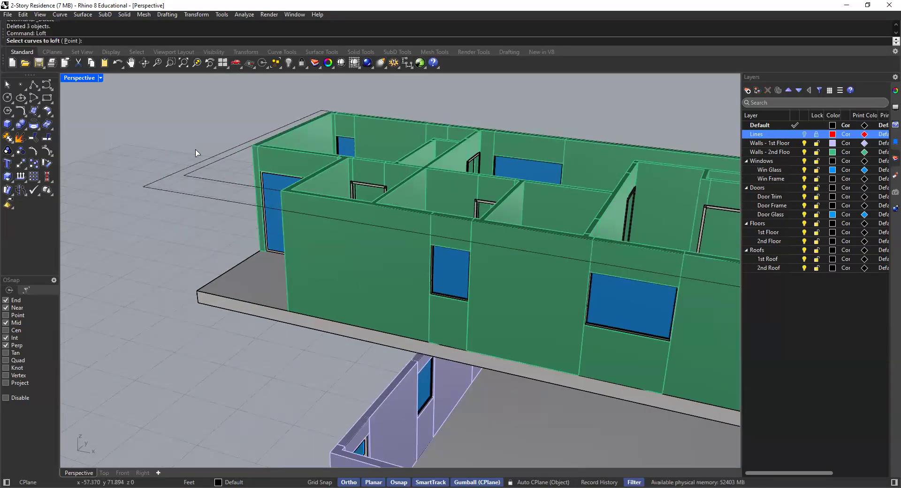
{"action": "left_click", "coordinate": [206, 160]}
{"action": "left_click", "coordinate": [216, 163]}
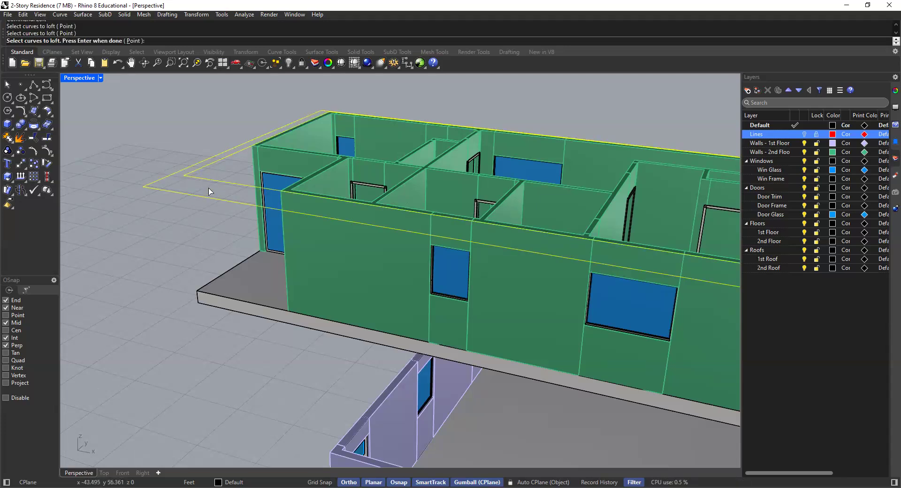
{"action": "key", "text": "Return"}
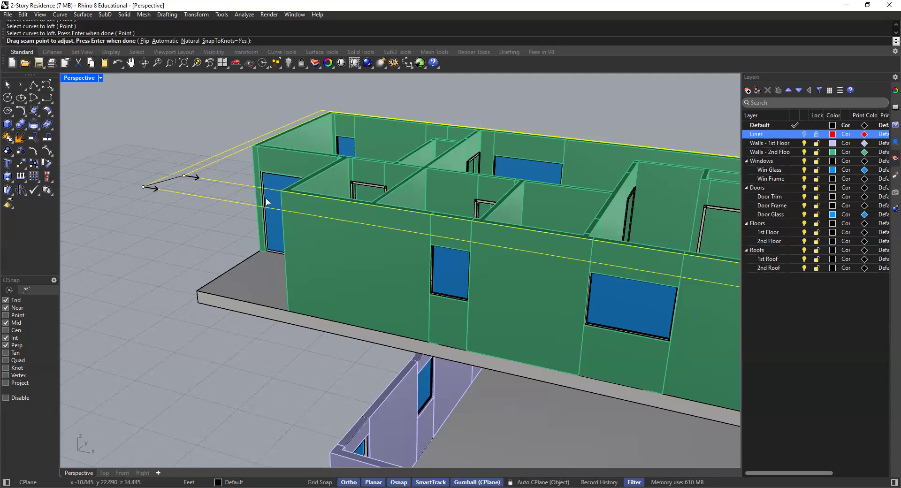
{"action": "scroll", "coordinate": [266, 202], "scroll_direction": "down", "scroll_amount": 3}
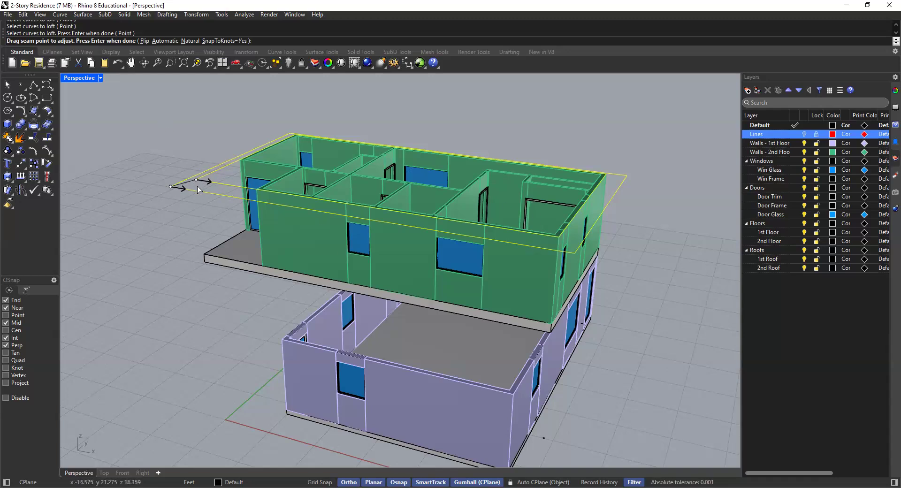
{"action": "key", "text": "Return"}
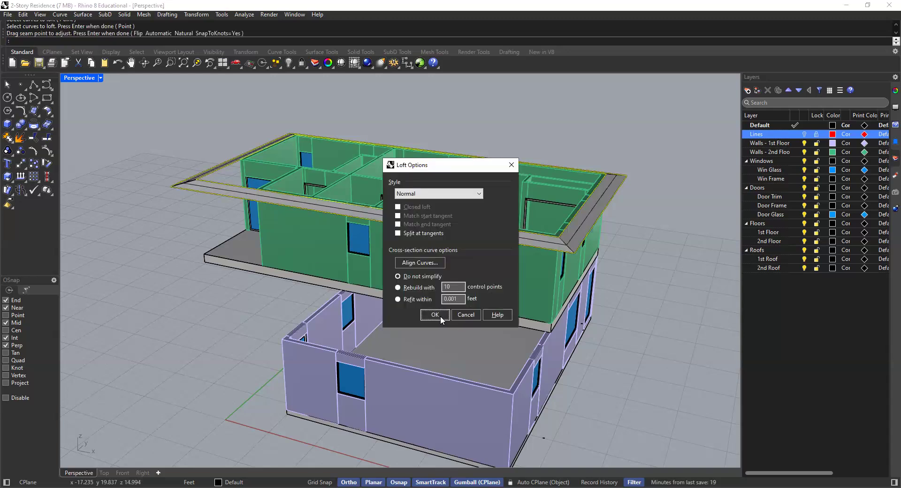
{"action": "left_click", "coordinate": [435, 315]}
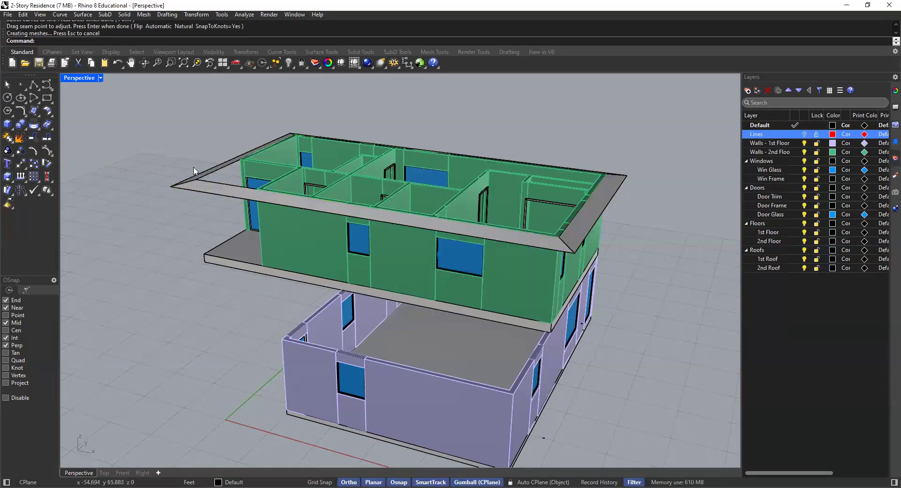
Step: Examine the lofted roof overhang around the second-floor walls from a low angle and from above
{"action": "scroll", "coordinate": [193, 197], "scroll_direction": "up", "scroll_amount": 5}
{"action": "left_click", "coordinate": [191, 195]}
{"action": "left_click", "coordinate": [164, 164]}
{"action": "right_click_drag", "start_coordinate": [211, 203], "coordinate": [187, 195]}
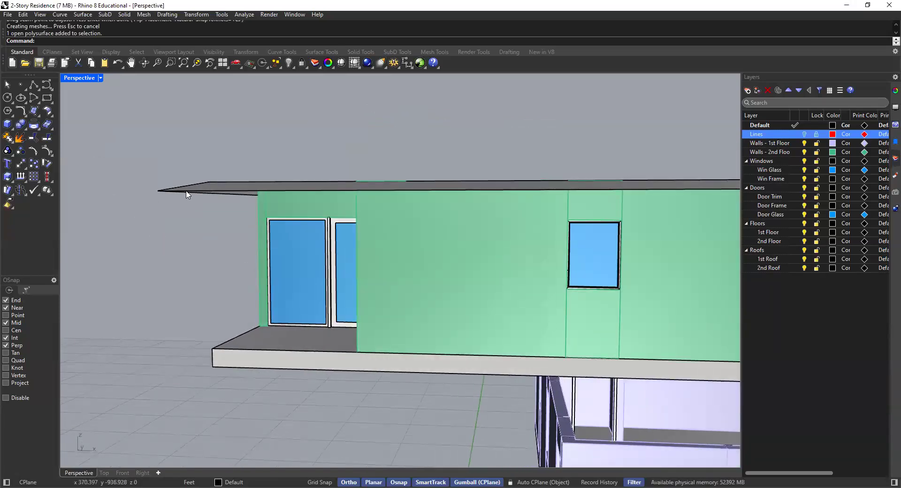
{"action": "scroll", "coordinate": [203, 188], "scroll_direction": "down", "scroll_amount": 8}
{"action": "right_click_drag", "start_coordinate": [244, 211], "coordinate": [362, 263]}
{"action": "scroll", "coordinate": [362, 261], "scroll_direction": "up", "scroll_amount": 4}
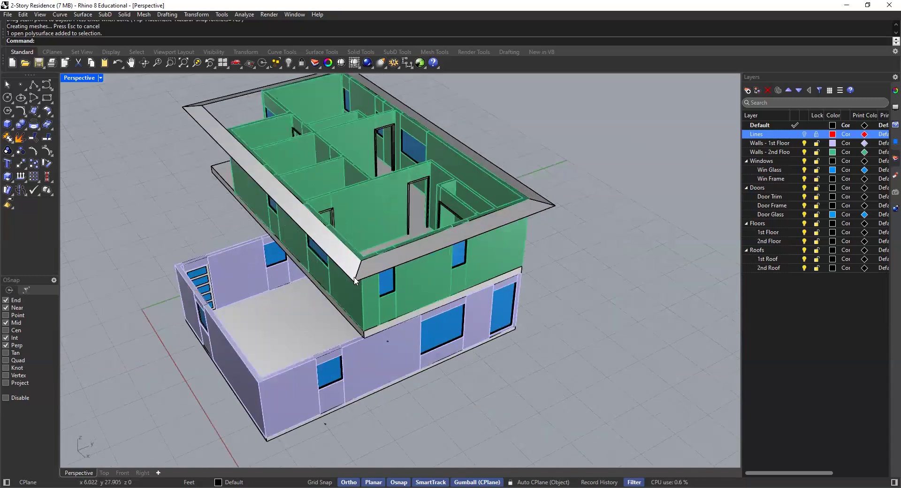
{"action": "right_click_drag", "start_coordinate": [537, 203], "coordinate": [382, 151]}
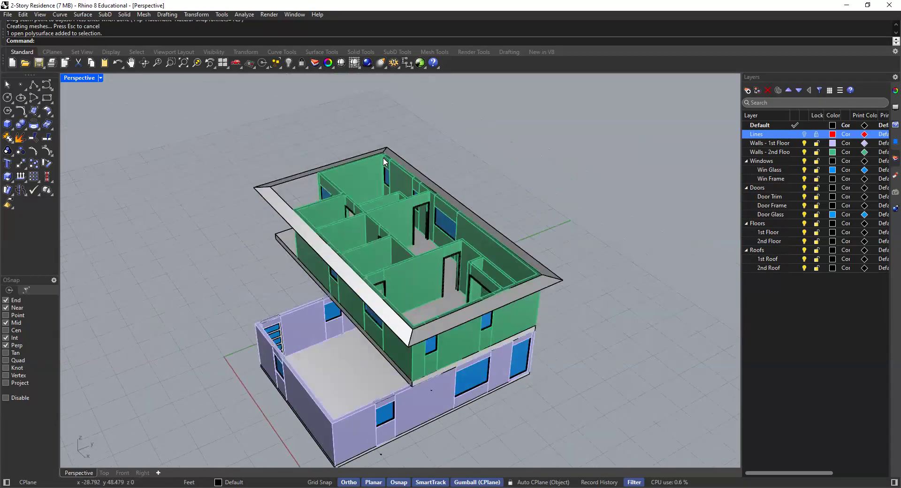
{"action": "scroll", "coordinate": [276, 188], "scroll_direction": "up", "scroll_amount": 3}
{"action": "scroll", "coordinate": [203, 191], "scroll_direction": "down", "scroll_amount": 3}
{"action": "right_click_drag", "start_coordinate": [203, 189], "coordinate": [202, 214], "text": "shift"}
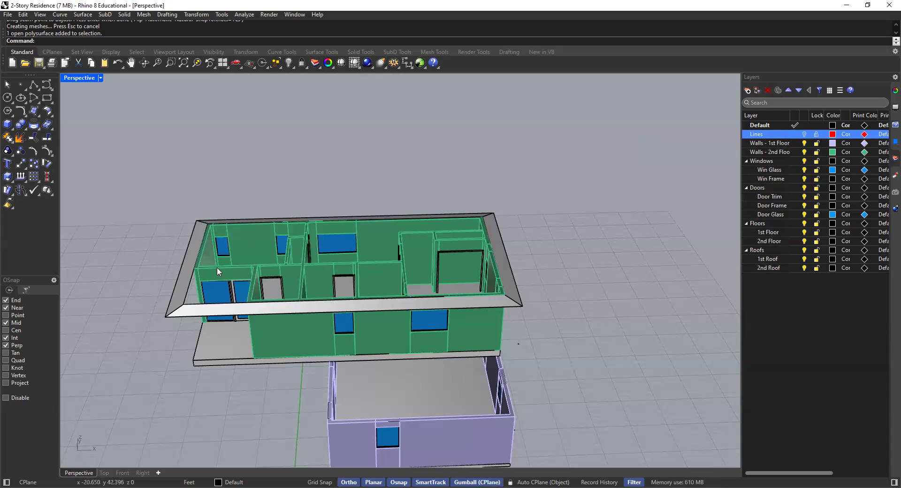
Step: Draw a short straight polyline parallel to the green axis on the open ground plane beside the house
{"action": "scroll", "coordinate": [217, 267], "scroll_direction": "down", "scroll_amount": 5}
{"action": "right_click_drag", "start_coordinate": [263, 244], "coordinate": [375, 264]}
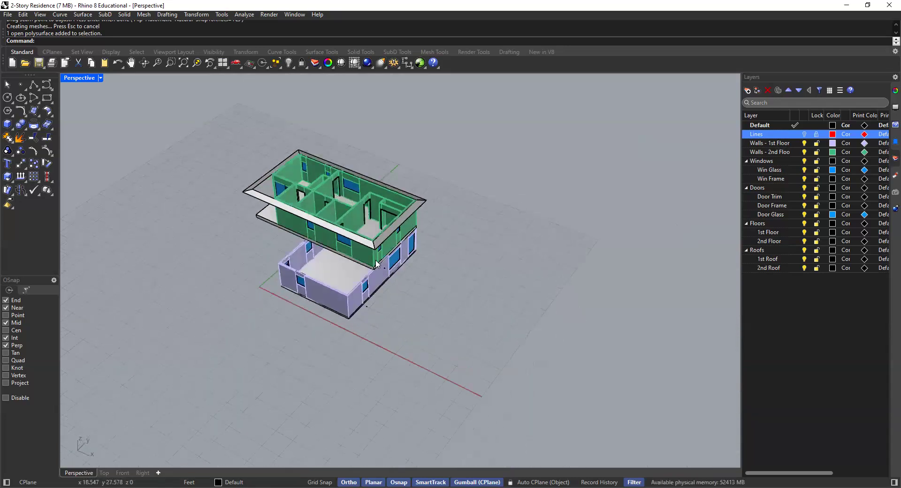
{"action": "scroll", "coordinate": [376, 264], "scroll_direction": "up", "scroll_amount": 5}
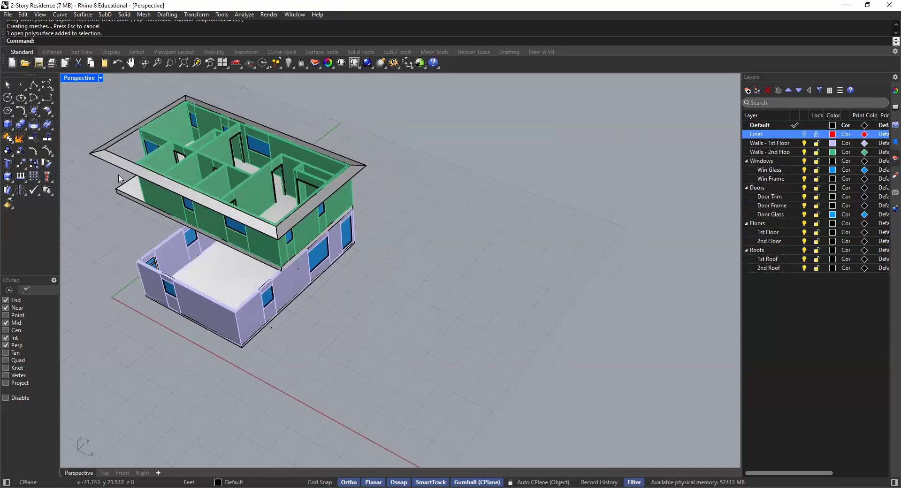
{"action": "left_click", "coordinate": [33, 85]}
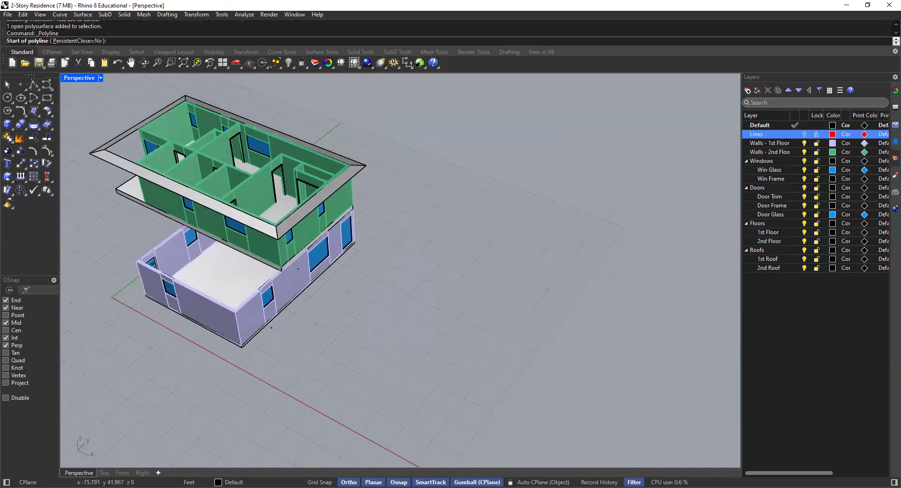
{"action": "left_click", "coordinate": [348, 372]}
{"action": "left_click", "coordinate": [374, 345]}
{"action": "key", "text": "Return"}
Step: Draw a second short straight polyline on the ground, perpendicular to the first and separated from it by a gap
{"action": "key", "text": "Return"}
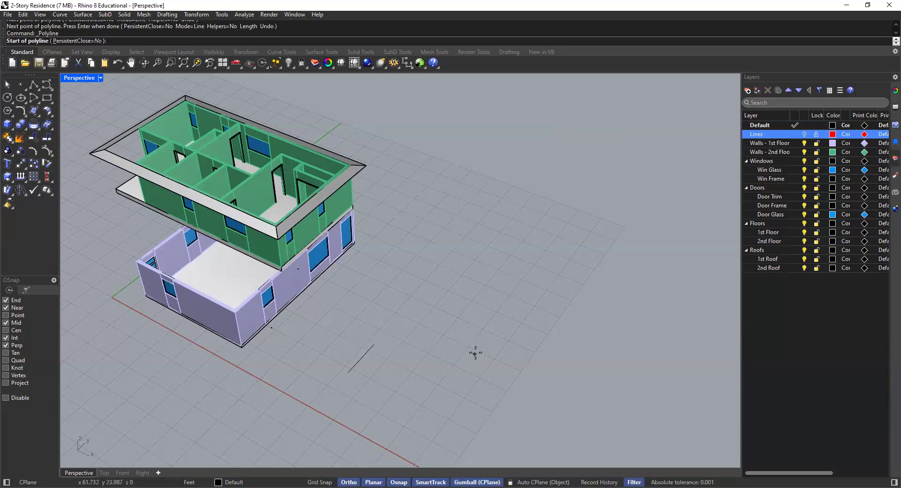
{"action": "left_click", "coordinate": [480, 354]}
{"action": "left_click", "coordinate": [439, 335]}
{"action": "key", "text": "Return"}
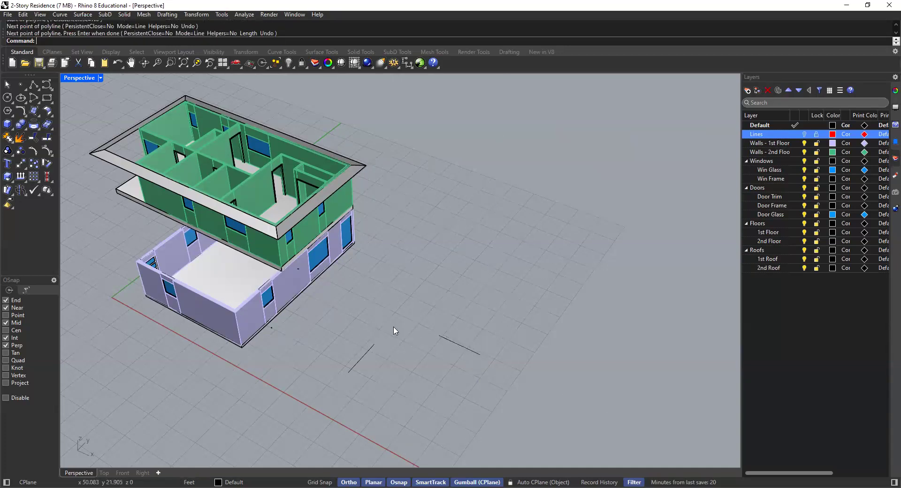
{"action": "scroll", "coordinate": [399, 335], "scroll_direction": "up", "scroll_amount": 2}
{"action": "scroll", "coordinate": [391, 310], "scroll_direction": "up", "scroll_amount": 2}
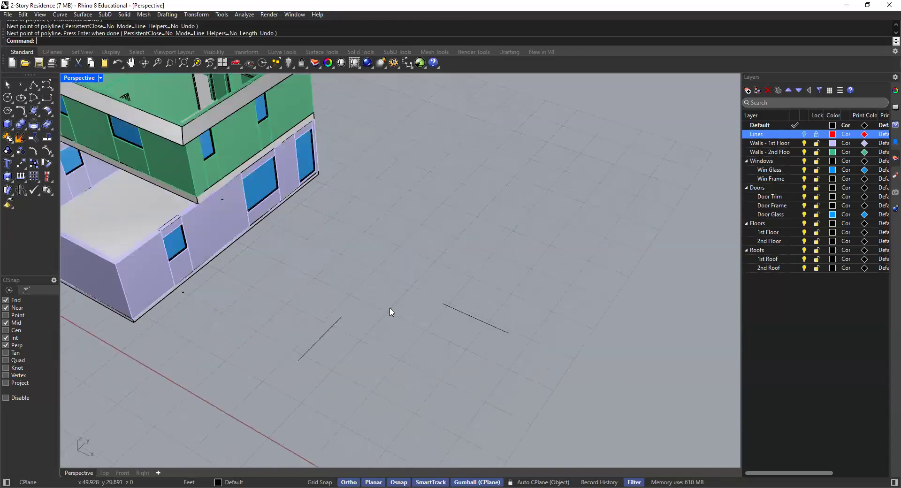
{"action": "type", "text": "Fillet"}
{"action": "key", "text": "Return"}
{"action": "key", "text": "Escape"}
Step: Fillet the two perpendicular ground lines beside the house with a radius of 2
{"action": "type", "text": "Fil"}
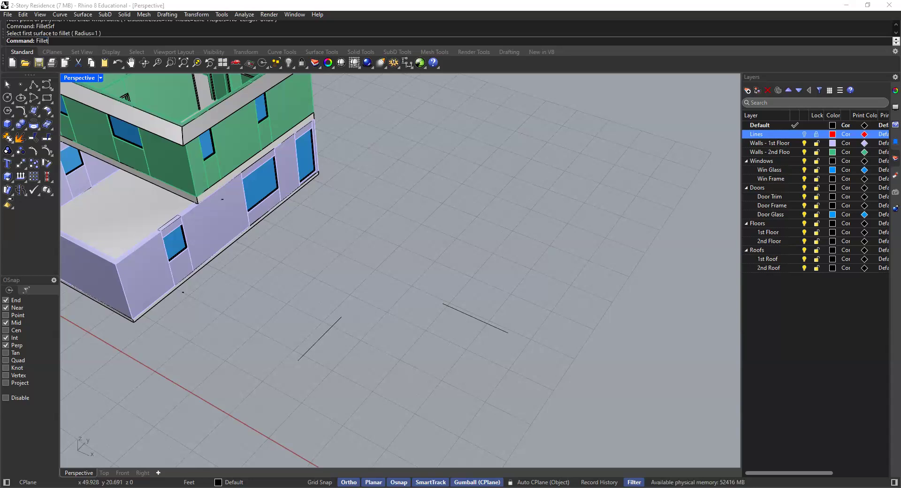
{"action": "type", "text": "let"}
{"action": "key", "text": "Return"}
{"action": "left_click", "coordinate": [93, 41]}
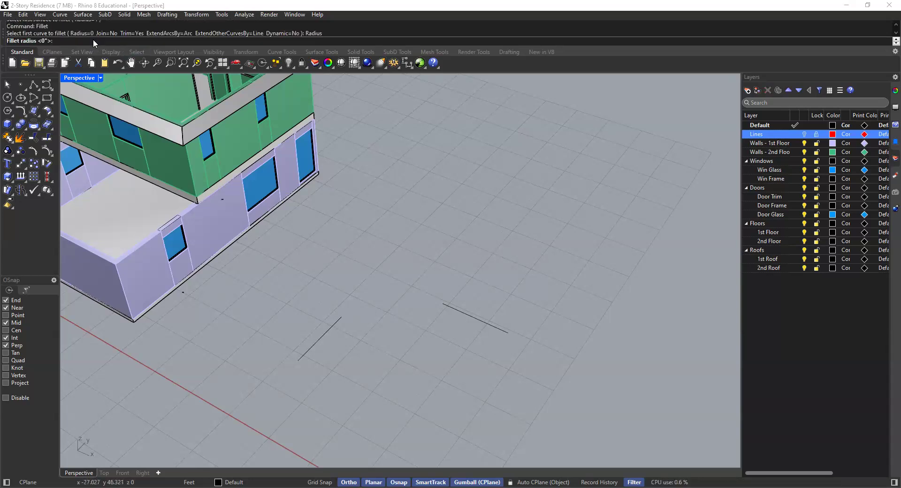
{"action": "type", "text": "2"}
{"action": "key", "text": "Return"}
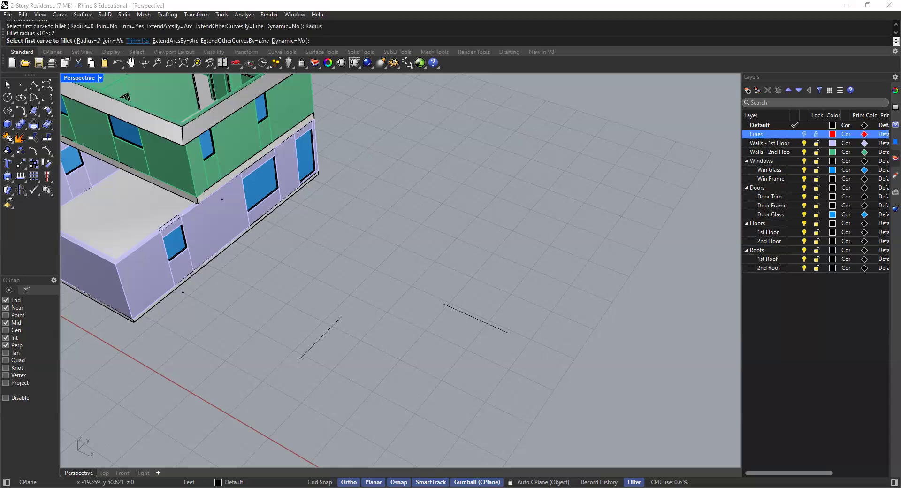
{"action": "left_click", "coordinate": [335, 324]}
{"action": "left_click", "coordinate": [449, 309]}
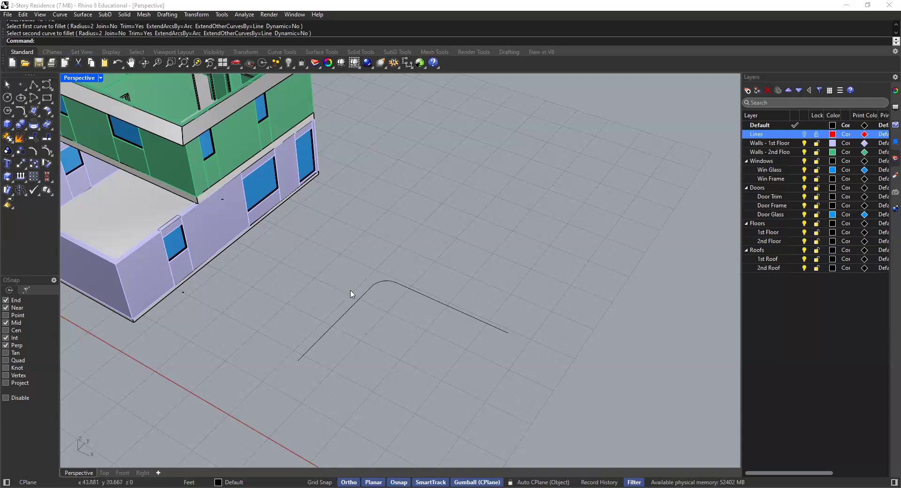
Step: Undo the rounded fillet between the two ground lines
{"action": "left_click", "coordinate": [383, 283]}
{"action": "key", "text": "Escape"}
{"action": "key", "text": "ctrl+z"}
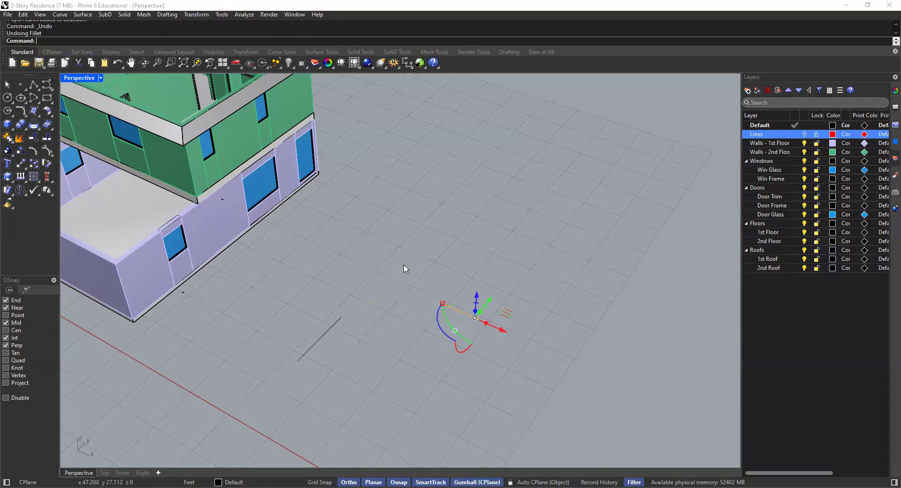
Step: Fillet the two ground lines with radius 0 so they extend to a sharp corner
{"action": "type", "text": "fillet"}
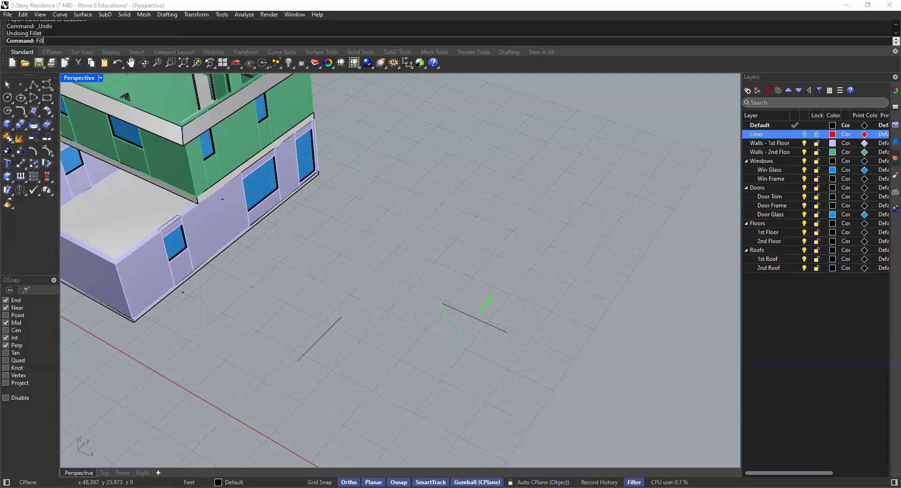
{"action": "key", "text": "Return"}
{"action": "left_click", "coordinate": [87, 41]}
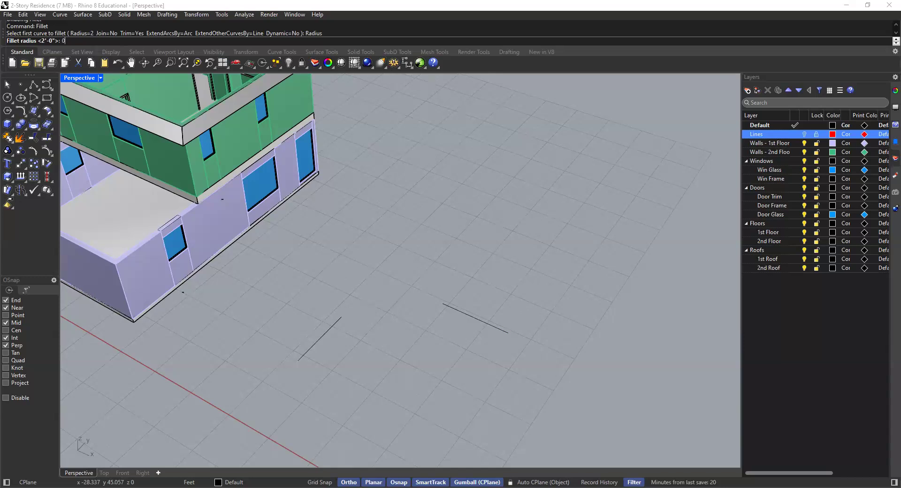
{"action": "key", "text": "Return"}
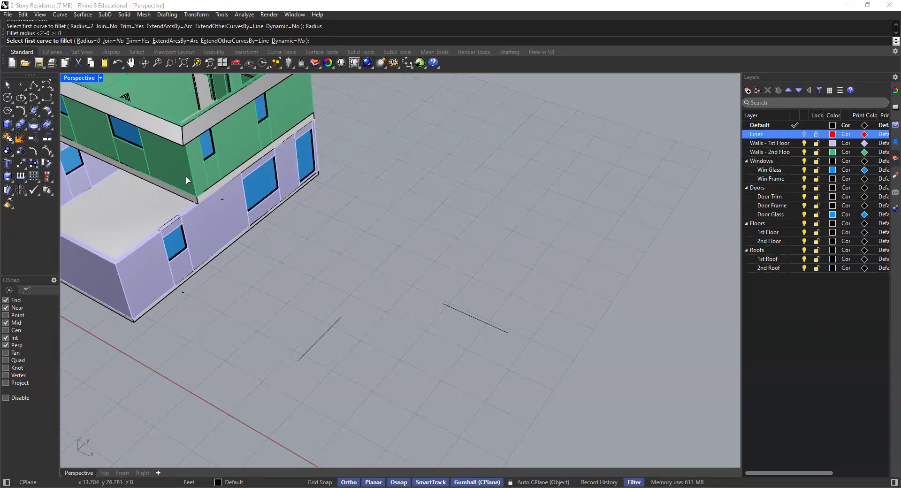
{"action": "left_click", "coordinate": [342, 324]}
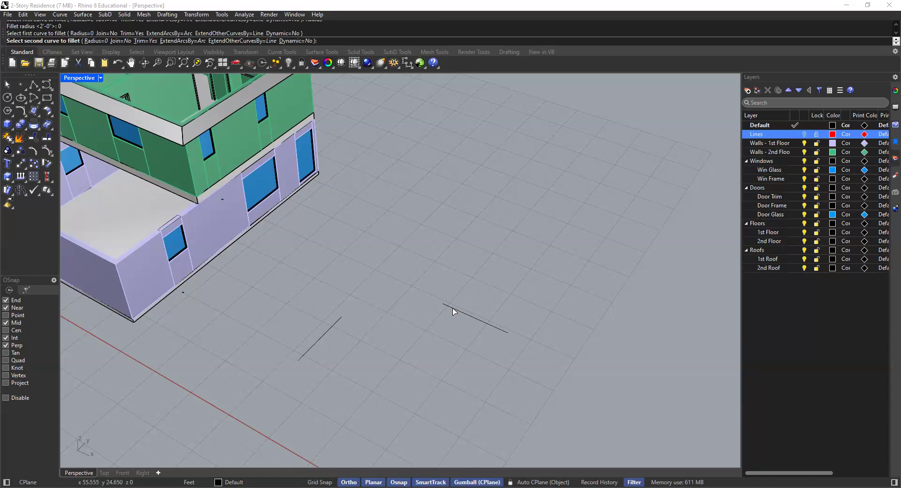
{"action": "left_click", "coordinate": [453, 311]}
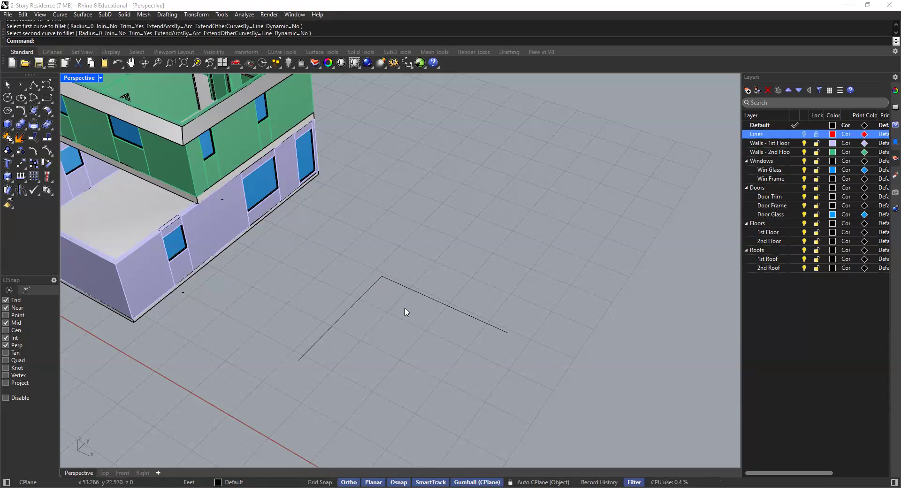
Step: Delete both practice lines from the ground plane beside the house
{"action": "left_click_drag", "start_coordinate": [403, 264], "coordinate": [364, 304]}
{"action": "key", "text": "Delete"}
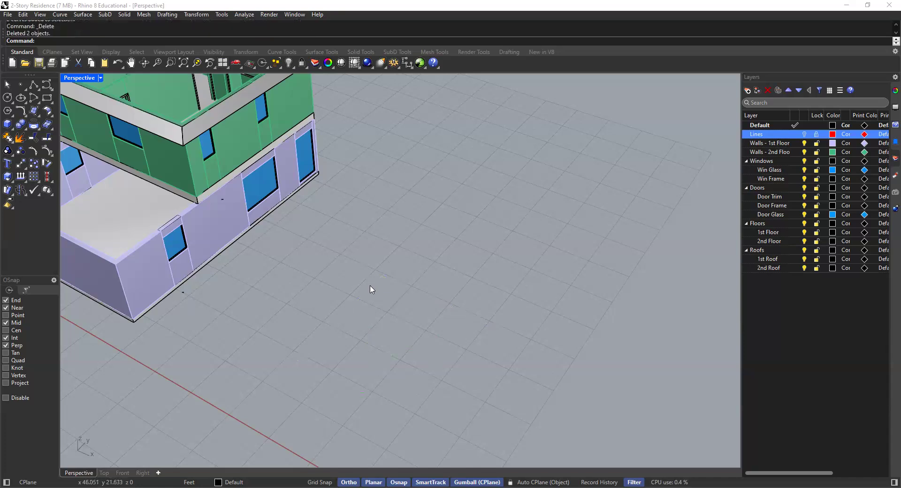
Step: Fillet the two roof corner lines at the balcony end with radius 0 so they extend and meet at a point
{"action": "scroll", "coordinate": [365, 289], "scroll_direction": "down", "scroll_amount": 5}
{"action": "scroll", "coordinate": [360, 291], "scroll_direction": "up", "scroll_amount": 6}
{"action": "right_click_drag", "start_coordinate": [254, 197], "coordinate": [239, 216], "text": "shift"}
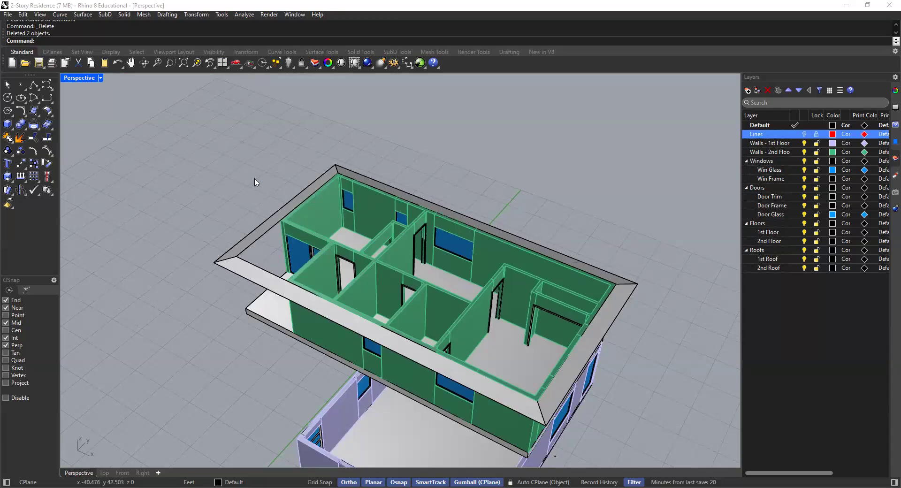
{"action": "type", "text": "fillet"}
{"action": "key", "text": "Return"}
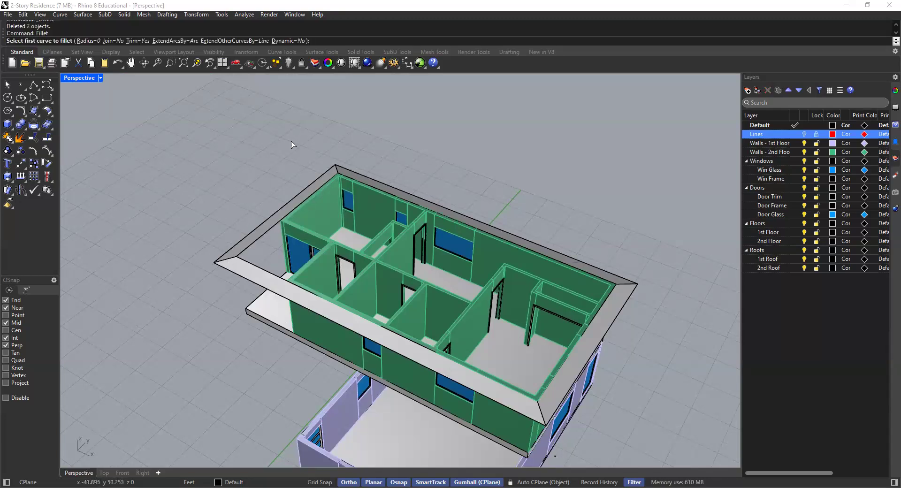
{"action": "scroll", "coordinate": [338, 172], "scroll_direction": "up", "scroll_amount": 2}
{"action": "left_click", "coordinate": [344, 180]}
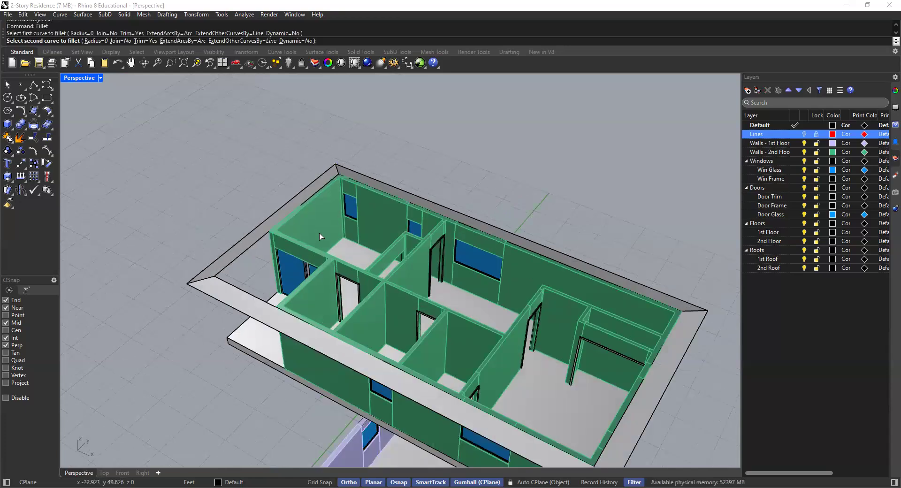
{"action": "left_click", "coordinate": [207, 283]}
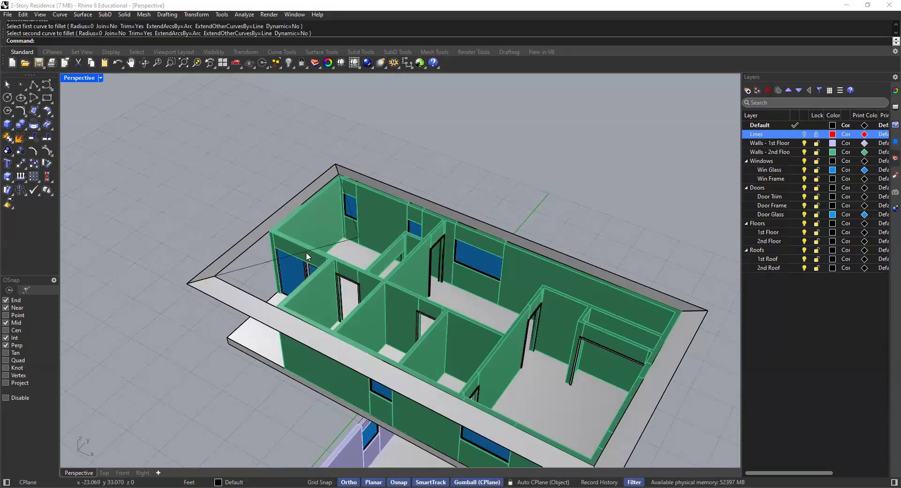
Step: Fillet the two roof corner lines at the end opposite the balcony with radius 0 so they extend to a common point
{"action": "right_click_drag", "start_coordinate": [359, 242], "coordinate": [331, 215]}
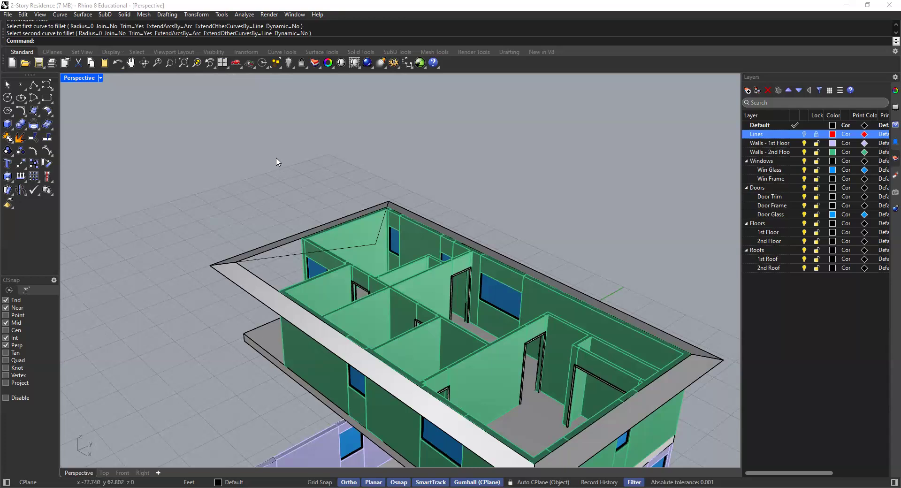
{"action": "scroll", "coordinate": [278, 161], "scroll_direction": "down", "scroll_amount": 3}
{"action": "right_click_drag", "start_coordinate": [311, 183], "coordinate": [269, 170], "text": "shift"}
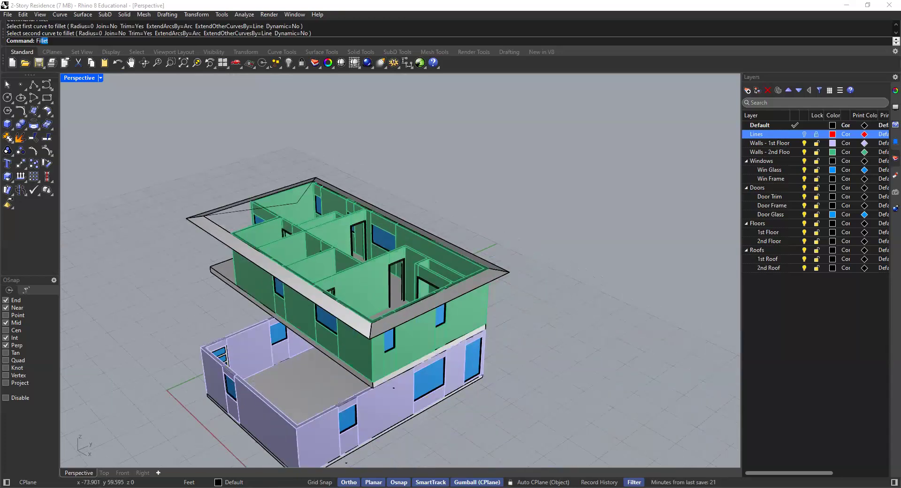
{"action": "key", "text": "Return"}
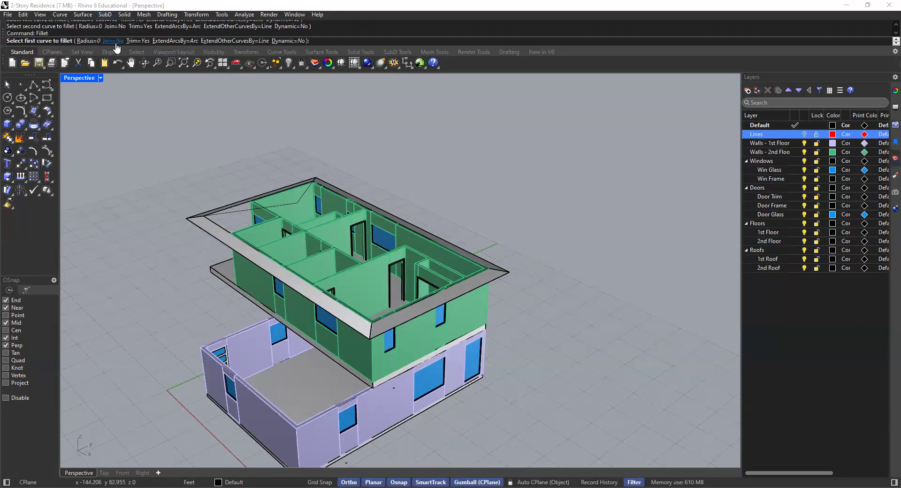
{"action": "left_click", "coordinate": [89, 41]}
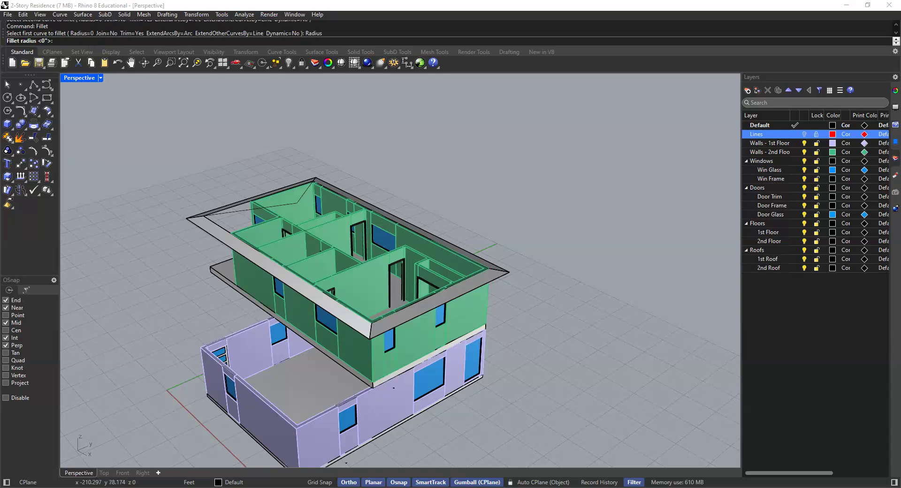
{"action": "type", "text": "0"}
{"action": "key", "text": "Return"}
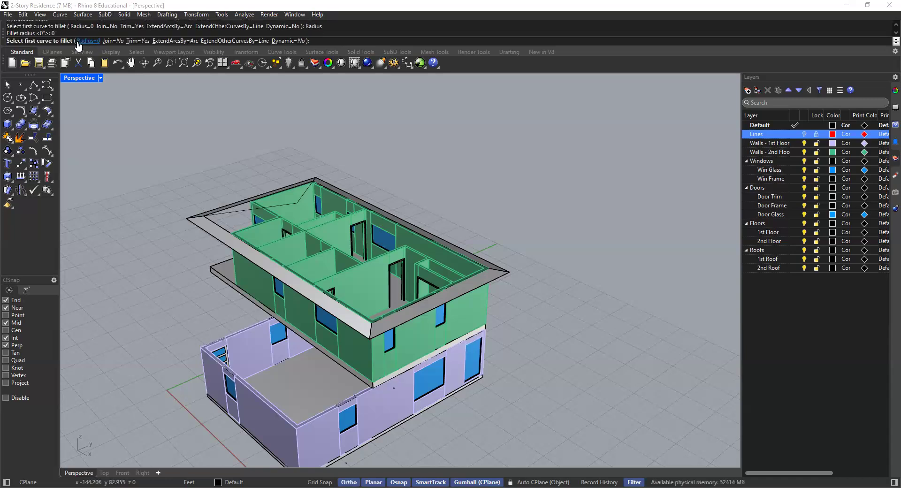
{"action": "scroll", "coordinate": [378, 332], "scroll_direction": "up", "scroll_amount": 2}
{"action": "left_click", "coordinate": [374, 331]}
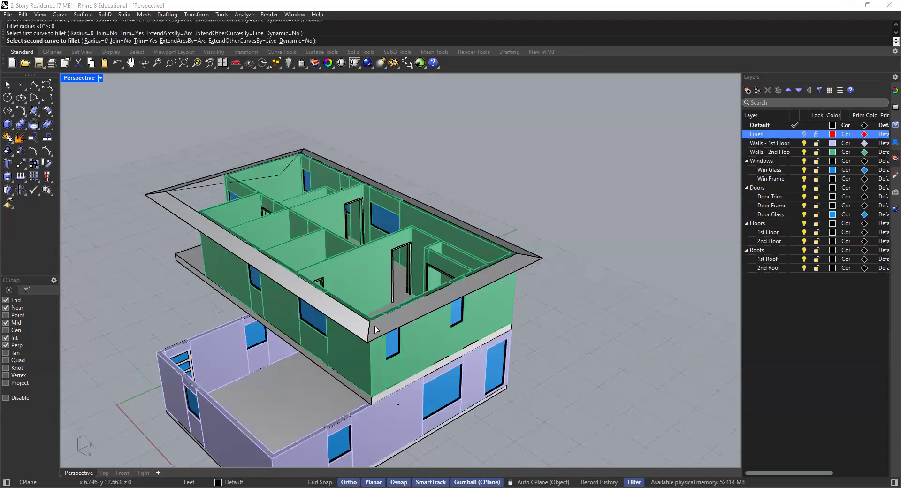
{"action": "left_click", "coordinate": [527, 257]}
Step: Examine the extended hip lines at both roof ends, picking them individually and checking their slope from the side and above
{"action": "scroll", "coordinate": [301, 198], "scroll_direction": "down", "scroll_amount": 1}
{"action": "right_click_drag", "start_coordinate": [299, 183], "coordinate": [356, 242]}
{"action": "left_click", "coordinate": [234, 236]}
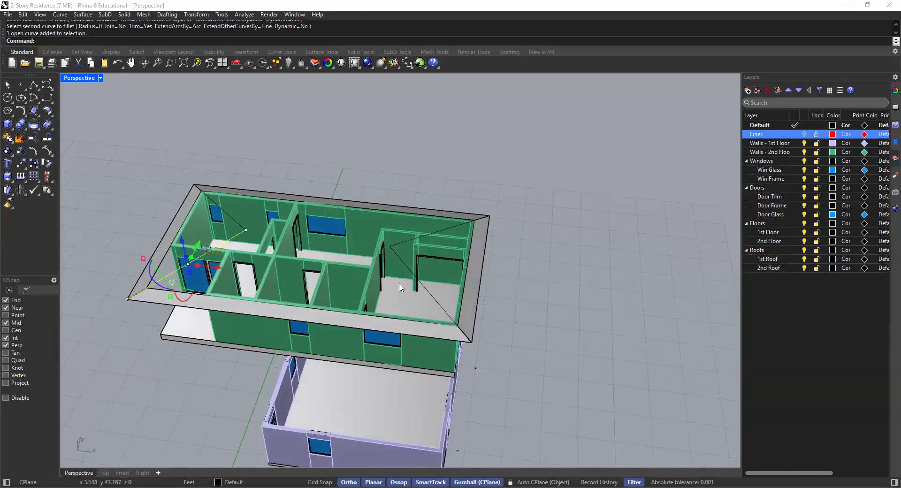
{"action": "left_click", "coordinate": [410, 269]}
{"action": "left_click", "coordinate": [407, 241]}
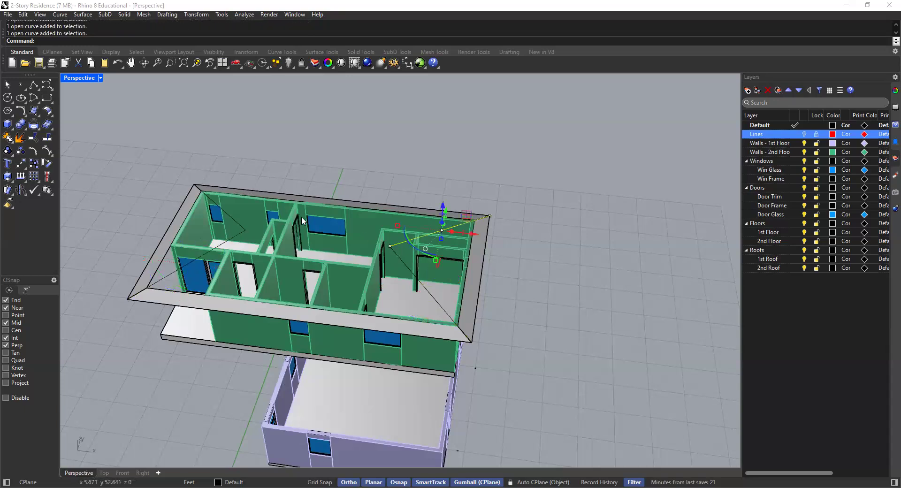
{"action": "left_click", "coordinate": [234, 218]}
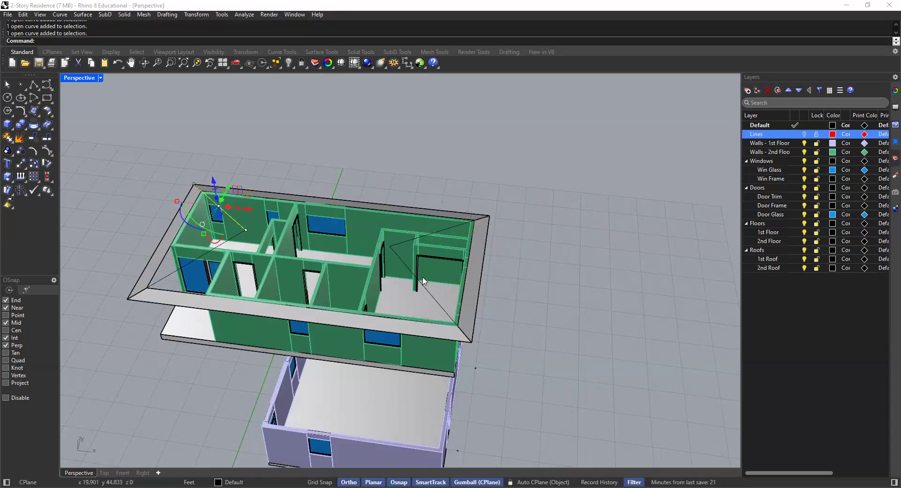
{"action": "right_click_drag", "start_coordinate": [278, 261], "coordinate": [289, 217]}
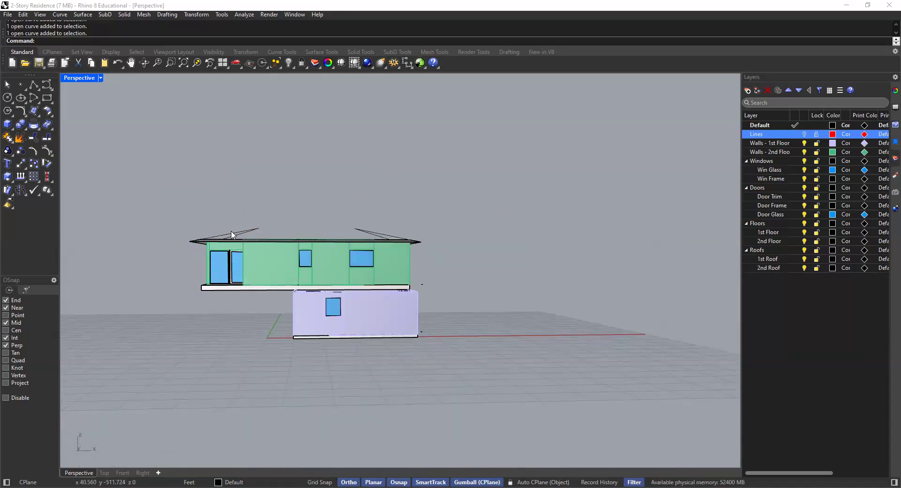
{"action": "scroll", "coordinate": [190, 247], "scroll_direction": "up", "scroll_amount": 3}
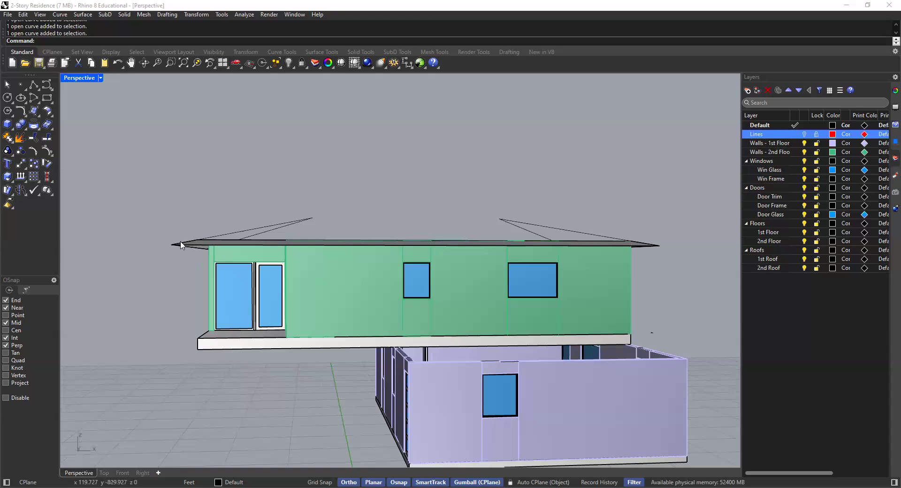
{"action": "scroll", "coordinate": [180, 245], "scroll_direction": "down", "scroll_amount": 2}
{"action": "right_click_drag", "start_coordinate": [326, 213], "coordinate": [225, 227]}
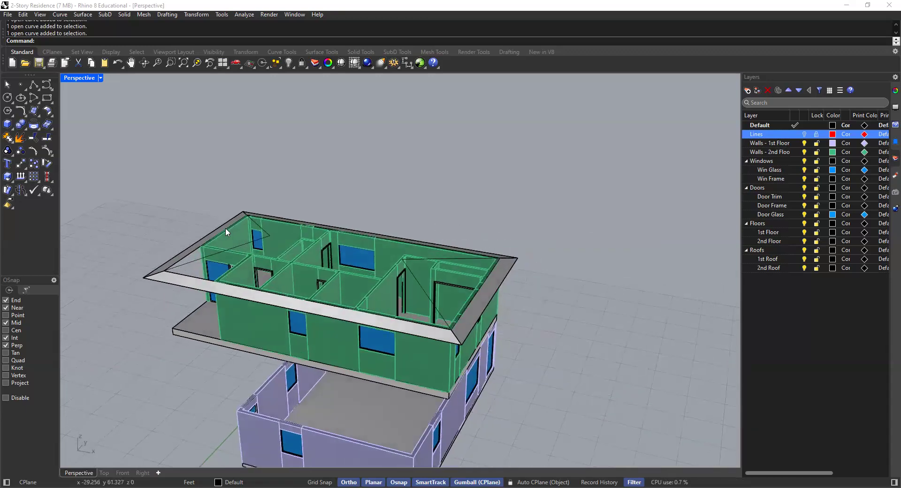
Step: Delete the lofted roof overhang surface around the second-floor walls, keeping the roof outlines and hip lines
{"action": "scroll", "coordinate": [226, 227], "scroll_direction": "up", "scroll_amount": 3}
{"action": "left_click", "coordinate": [231, 233]}
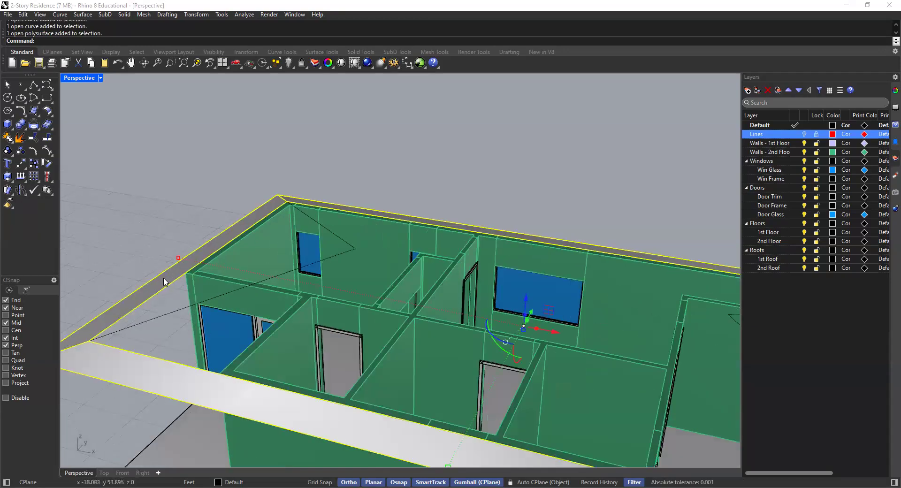
{"action": "scroll", "coordinate": [164, 281], "scroll_direction": "down", "scroll_amount": 5}
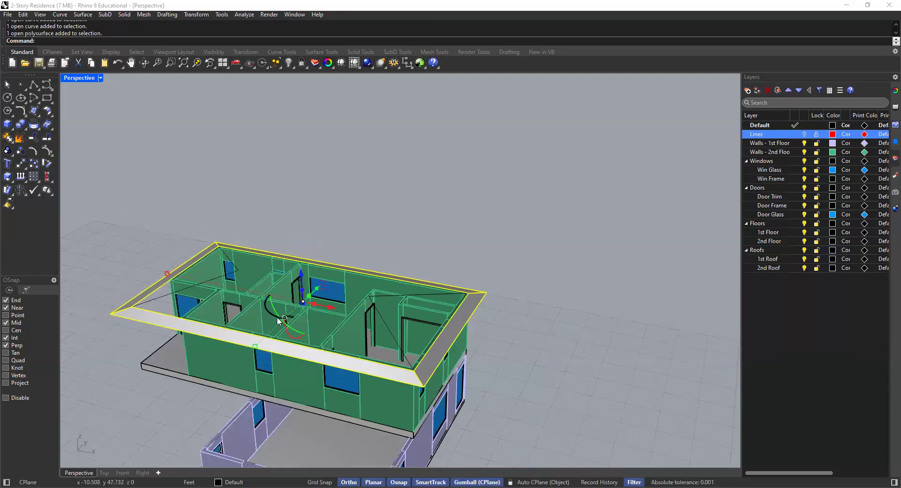
{"action": "key", "text": "Delete"}
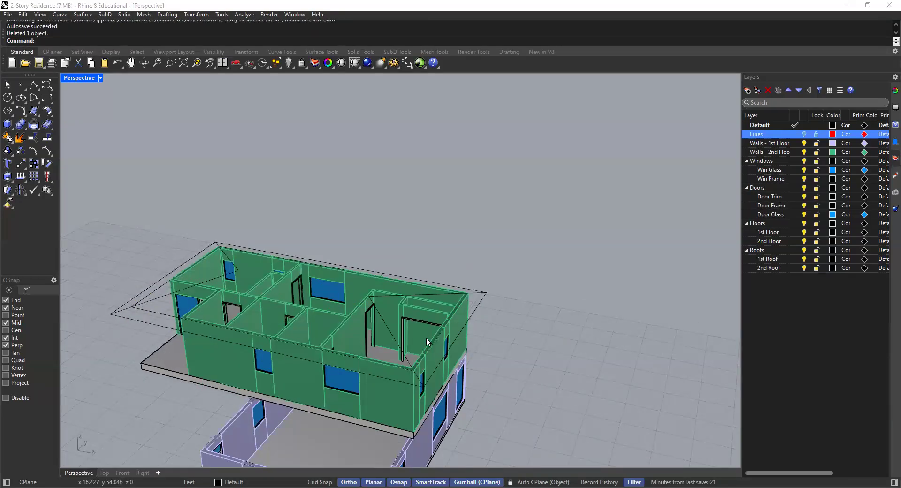
Step: Examine the hip lines at both ends of the roof, picking individual curves above the second-floor walls
{"action": "left_click", "coordinate": [226, 274]}
{"action": "left_click", "coordinate": [232, 264]}
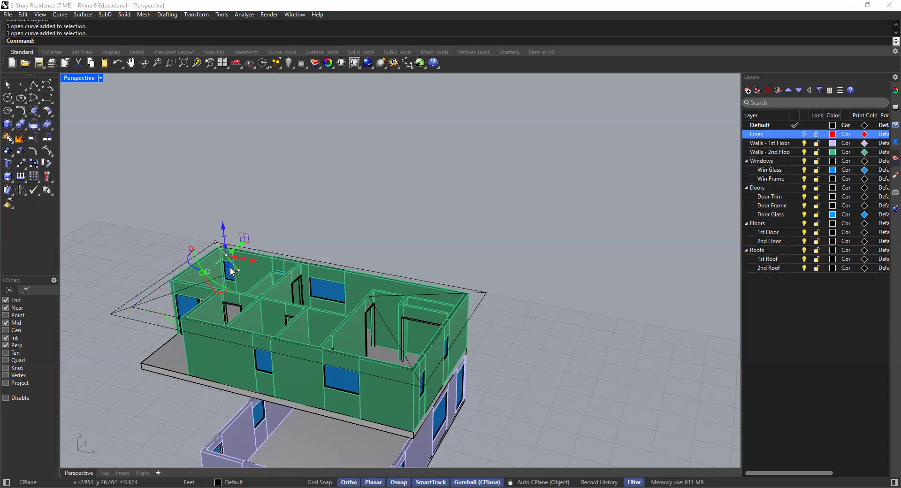
{"action": "left_click", "coordinate": [148, 253]}
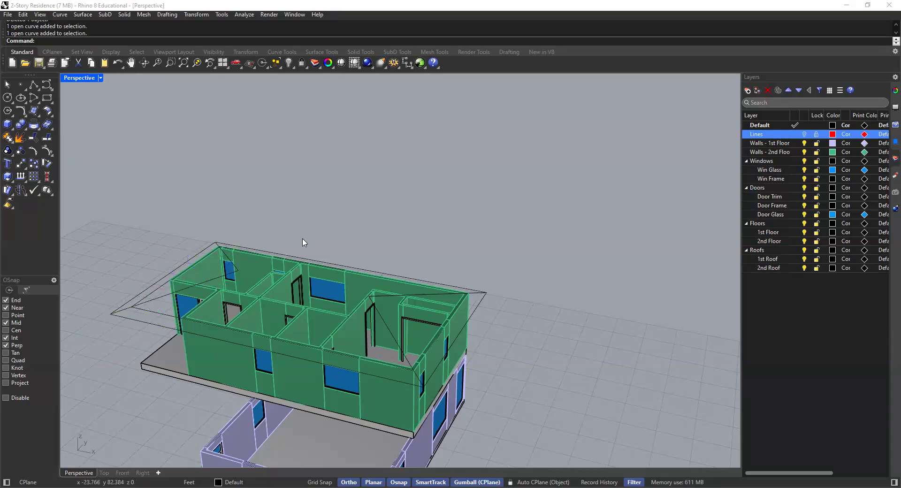
{"action": "right_click_drag", "start_coordinate": [397, 328], "coordinate": [417, 333], "text": "shift"}
{"action": "right_click_drag", "start_coordinate": [299, 314], "coordinate": [339, 288], "text": "shift"}
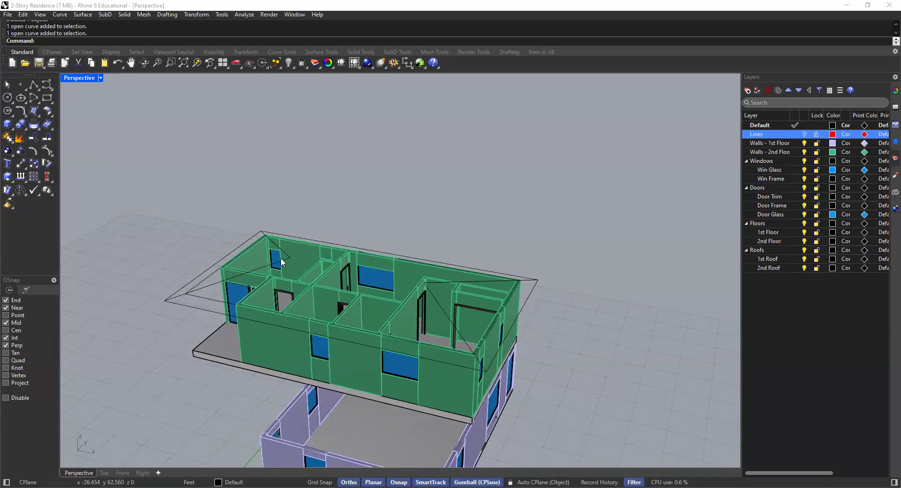
{"action": "left_click", "coordinate": [281, 259]}
{"action": "key", "text": "Escape"}
{"action": "left_click", "coordinate": [272, 263]}
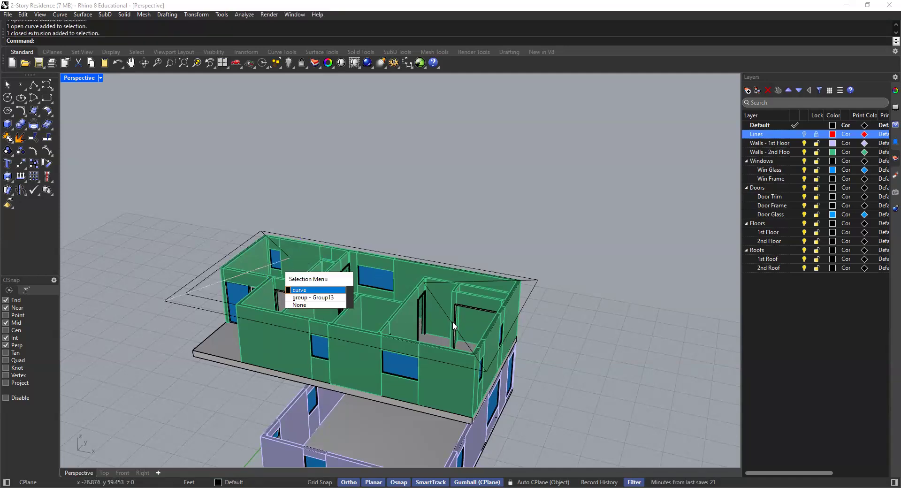
{"action": "left_click", "coordinate": [445, 312]}
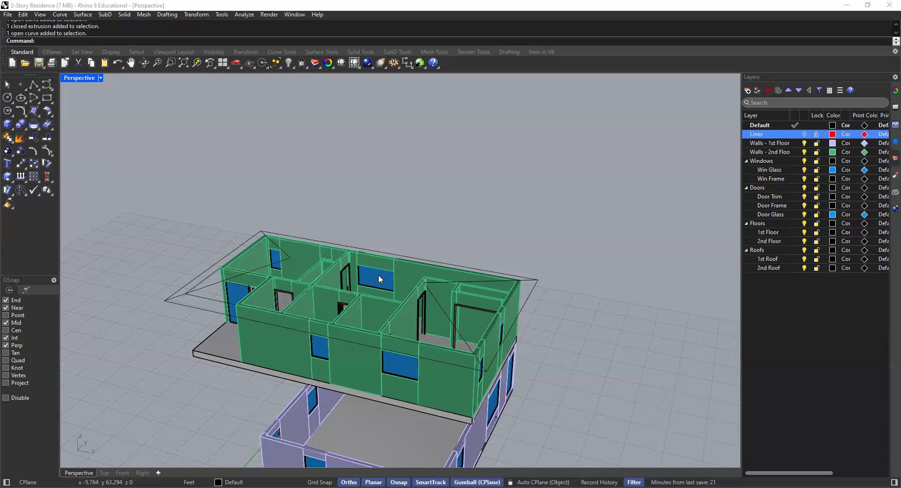
Step: Loft the long roof slope on the side facing the open first floor between its two hip lines, using Normal style
{"action": "type", "text": "loft"}
{"action": "key", "text": "Return"}
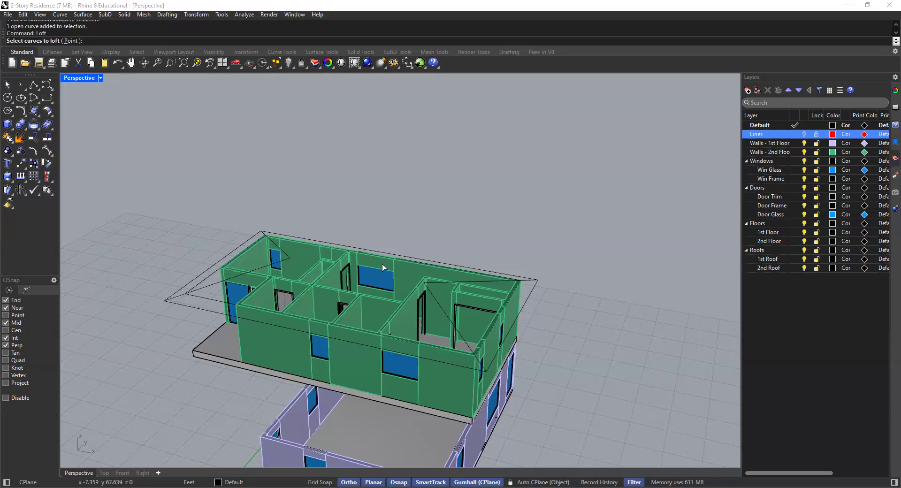
{"action": "left_click", "coordinate": [257, 269]}
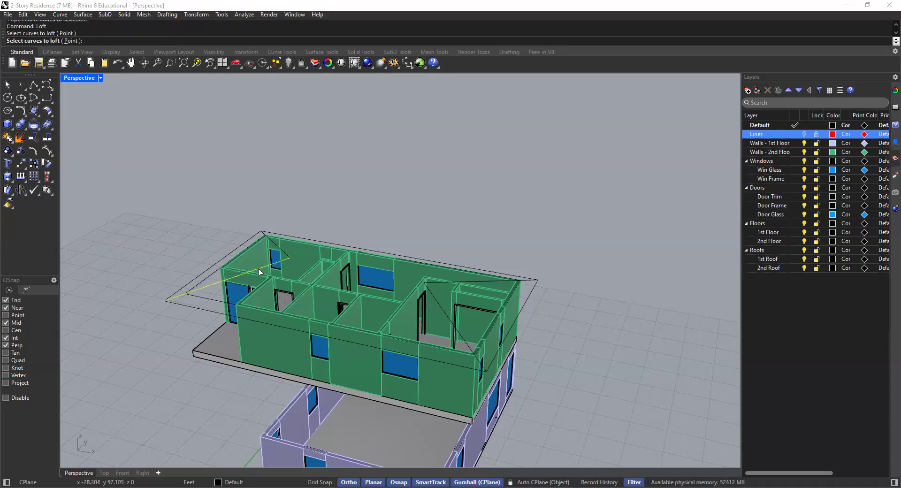
{"action": "left_click", "coordinate": [440, 305]}
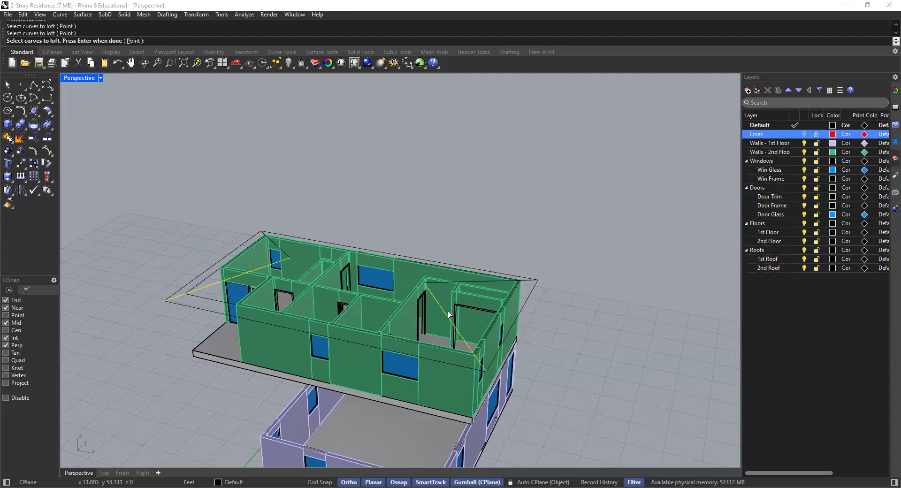
{"action": "key", "text": "Return"}
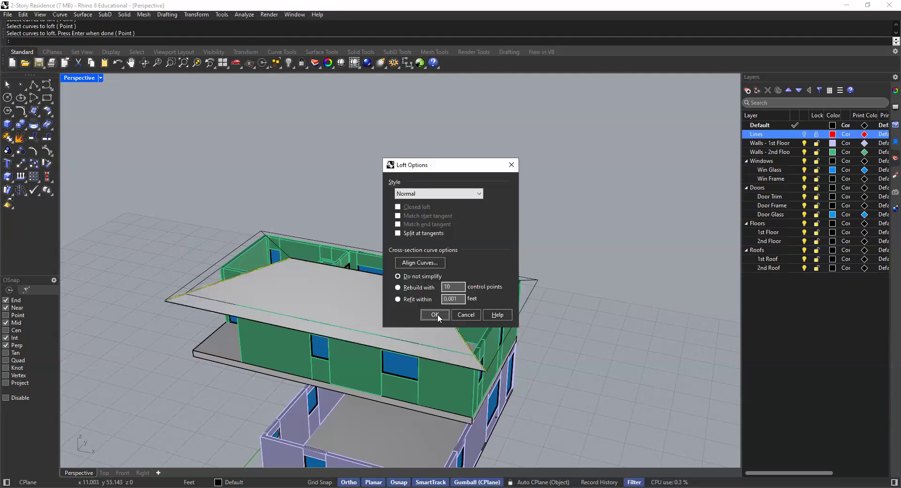
{"action": "left_click", "coordinate": [438, 315]}
Step: Loft the triangular roof slope at the end opposite the balcony between its two hip curves with Normal style
{"action": "scroll", "coordinate": [410, 256], "scroll_direction": "down", "scroll_amount": 4}
{"action": "right_click_drag", "start_coordinate": [410, 257], "coordinate": [393, 294]}
{"action": "scroll", "coordinate": [394, 295], "scroll_direction": "up", "scroll_amount": 3}
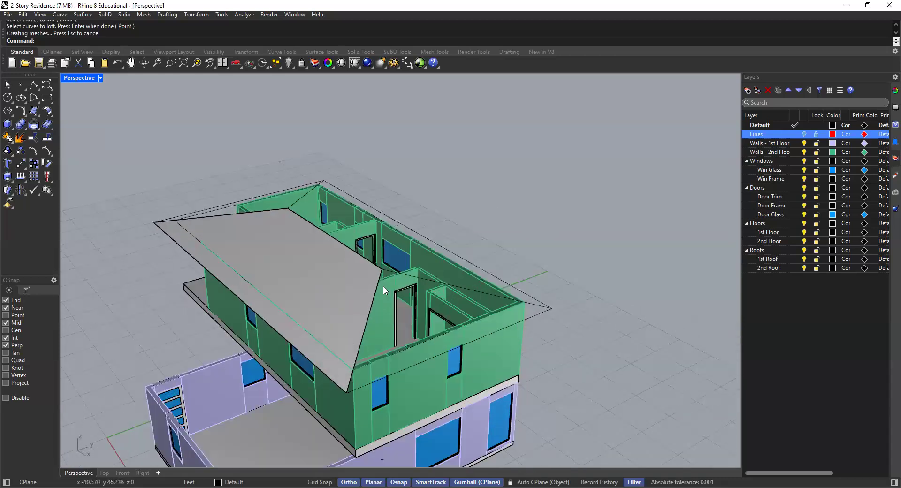
{"action": "right_click", "coordinate": [382, 287]}
{"action": "left_click", "coordinate": [405, 301]}
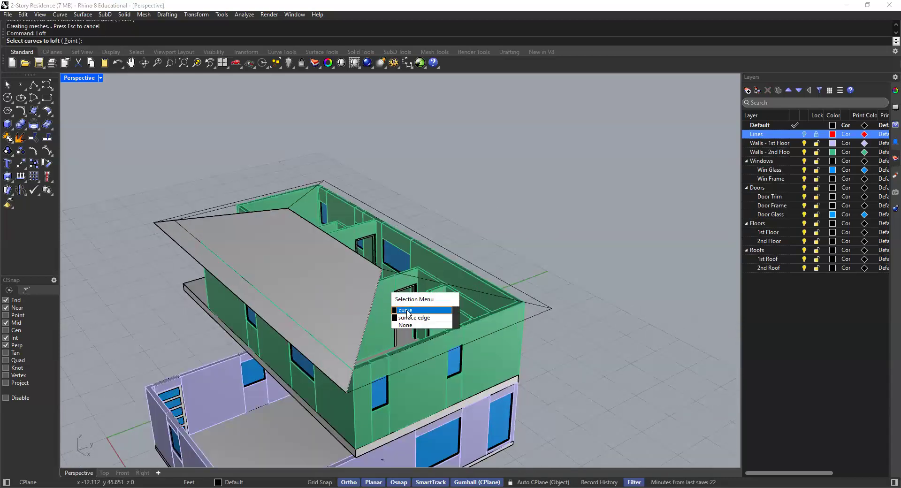
{"action": "left_click", "coordinate": [408, 311]}
{"action": "left_click", "coordinate": [406, 276]}
{"action": "right_click", "coordinate": [413, 287]}
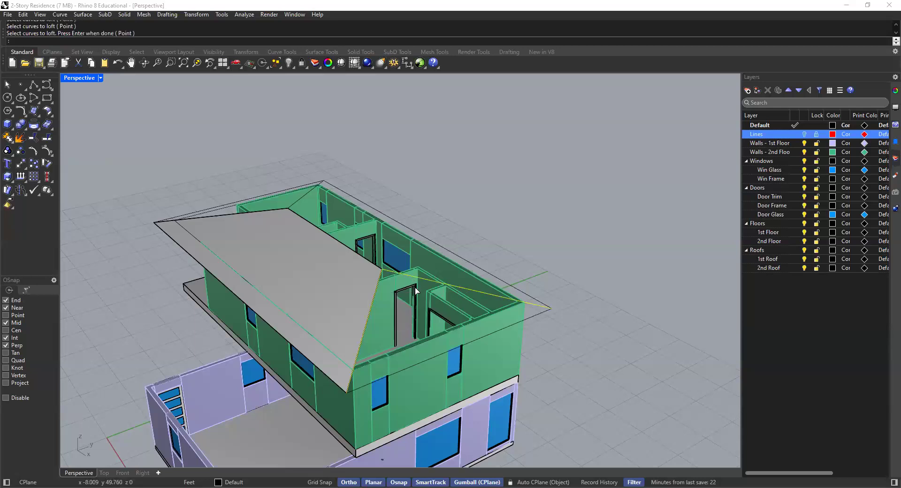
{"action": "left_click", "coordinate": [432, 314]}
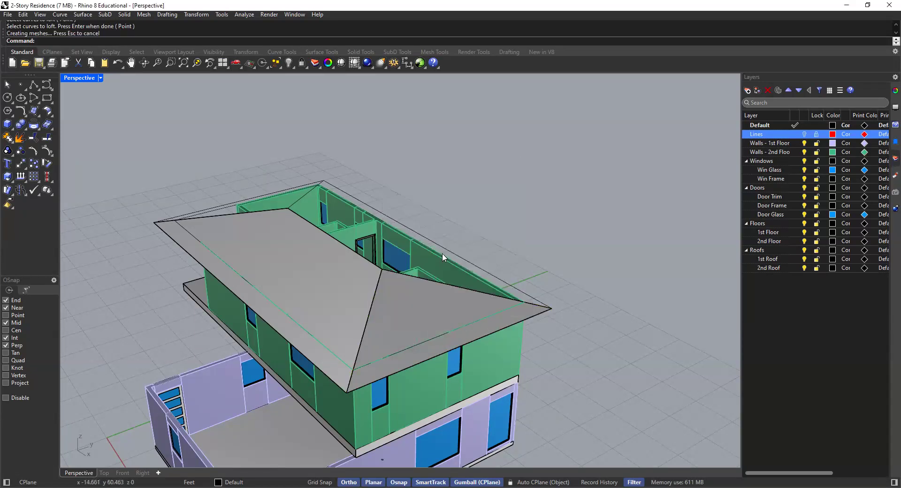
Step: Loft the second long roof slope on the far side of the house between its two hip curves with Normal style
{"action": "scroll", "coordinate": [441, 256], "scroll_direction": "down", "scroll_amount": 6}
{"action": "right_click_drag", "start_coordinate": [463, 241], "coordinate": [365, 242]}
{"action": "scroll", "coordinate": [413, 237], "scroll_direction": "up", "scroll_amount": 7}
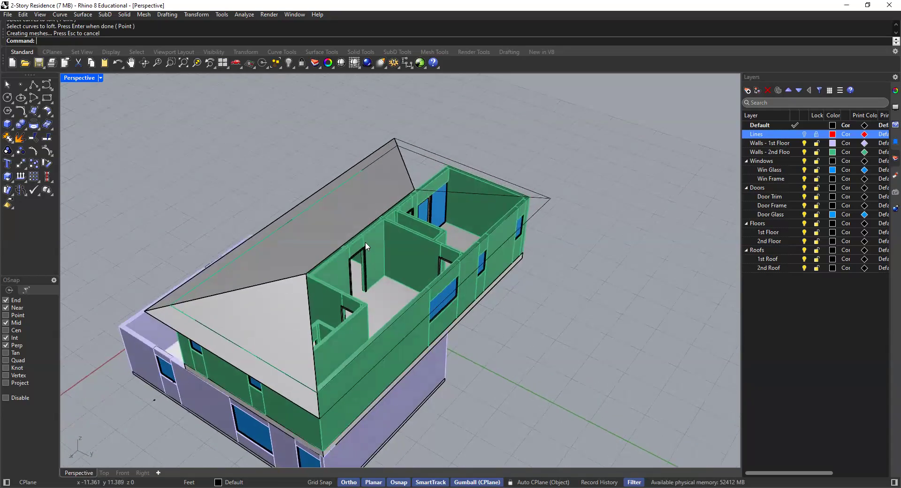
{"action": "key", "text": "Return"}
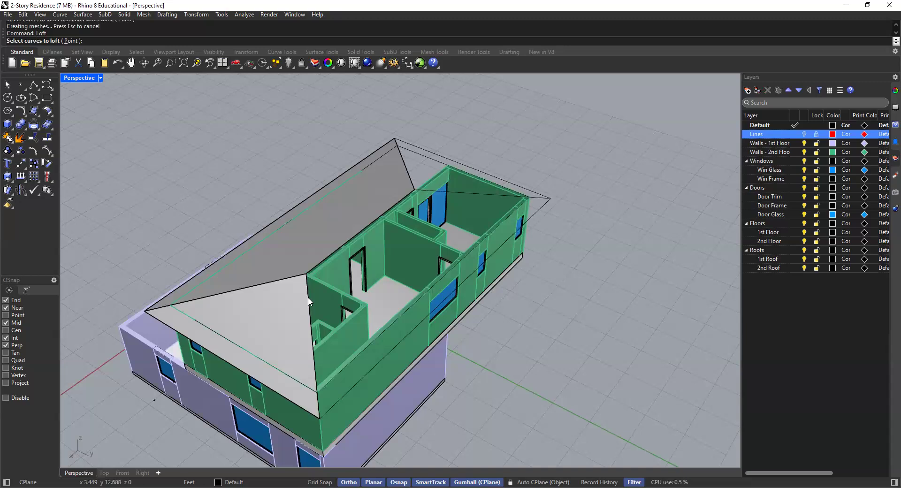
{"action": "left_click", "coordinate": [308, 301]}
{"action": "left_click", "coordinate": [439, 192]}
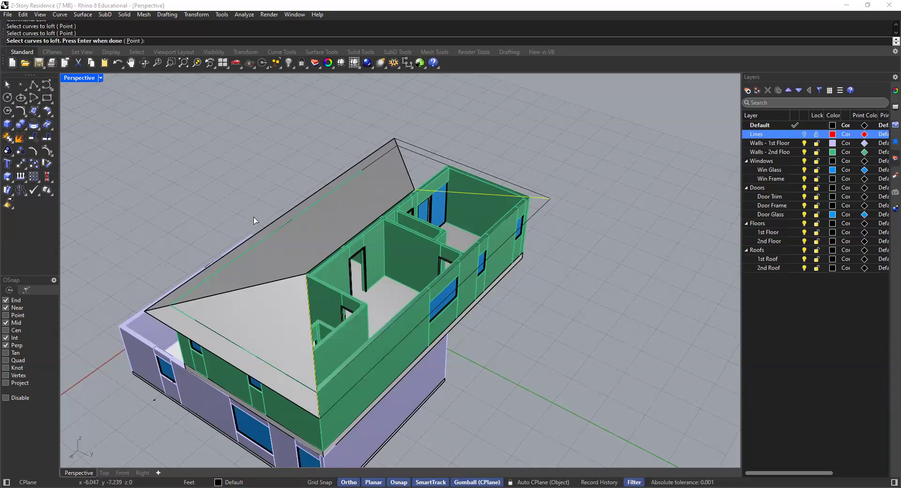
{"action": "key", "text": "Return"}
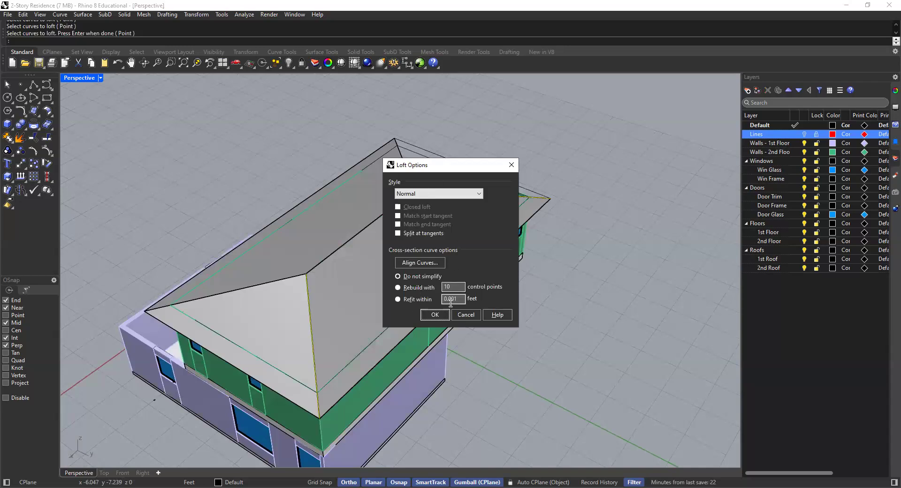
{"action": "left_click", "coordinate": [436, 314]}
Step: Loft the remaining triangular roof slope at the balcony end between its hip curves, using Normal style without simplifying
{"action": "scroll", "coordinate": [412, 175], "scroll_direction": "up", "scroll_amount": 2}
{"action": "key", "text": "Return"}
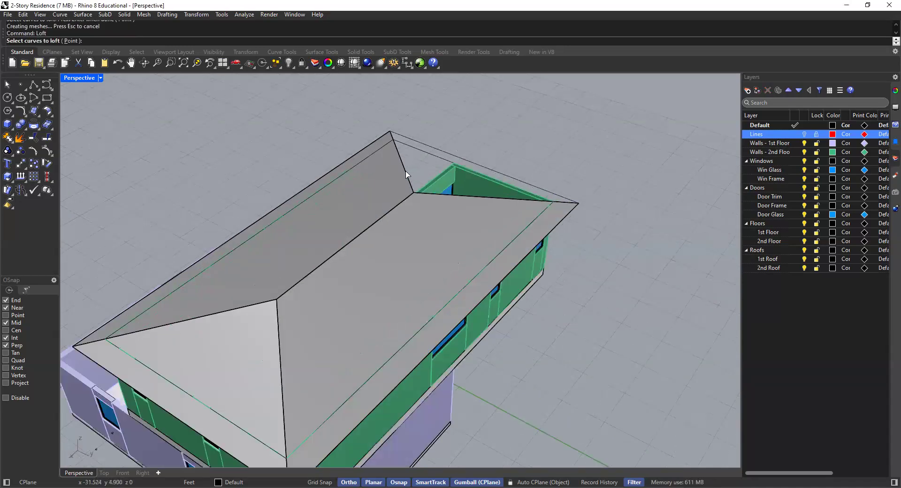
{"action": "left_click", "coordinate": [427, 197]}
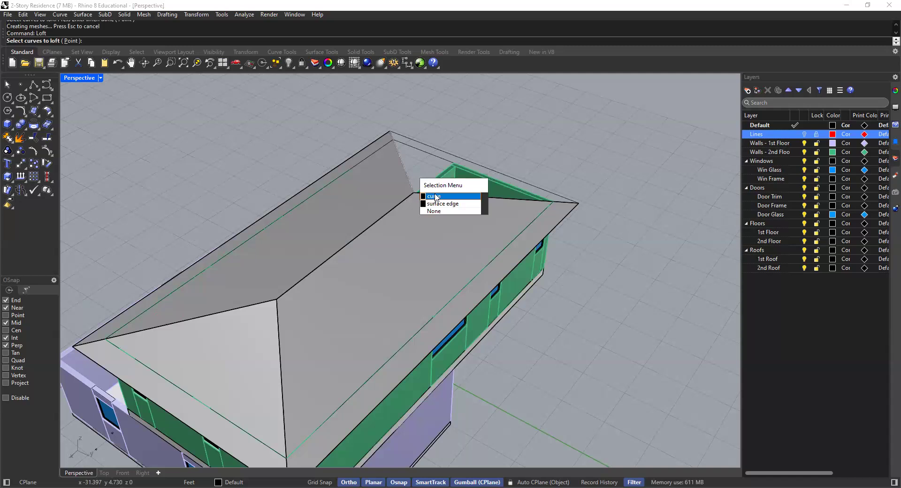
{"action": "left_click", "coordinate": [462, 222]}
{"action": "left_click", "coordinate": [458, 220]}
{"action": "key", "text": "Return"}
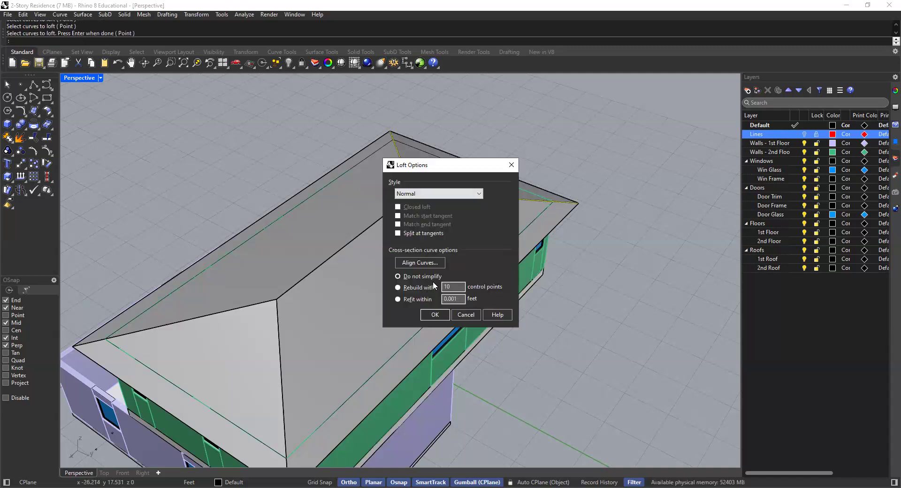
{"action": "left_click", "coordinate": [436, 315]}
Step: Examine the completed hip roof by picking its sloped surfaces individually
{"action": "right_click_drag", "start_coordinate": [455, 155], "coordinate": [459, 179]}
{"action": "scroll", "coordinate": [431, 227], "scroll_direction": "up", "scroll_amount": 3}
{"action": "left_click", "coordinate": [430, 224]}
{"action": "left_click", "coordinate": [314, 245]}
{"action": "left_click", "coordinate": [353, 229]}
{"action": "left_click", "coordinate": [502, 219]}
{"action": "left_click", "coordinate": [331, 194]}
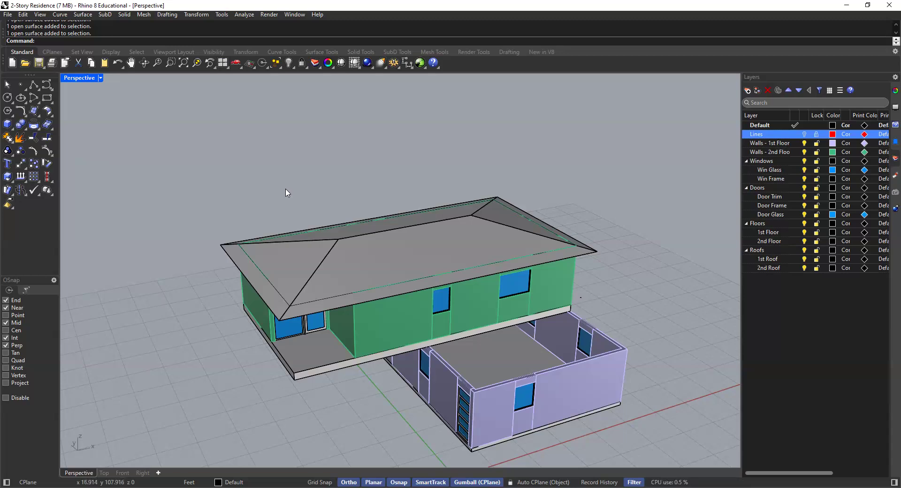
Step: Examine the thickness of the first-floor wall tops and how the second-floor slab and roof overhang sit above them
{"action": "scroll", "coordinate": [612, 307], "scroll_direction": "up", "scroll_amount": 5}
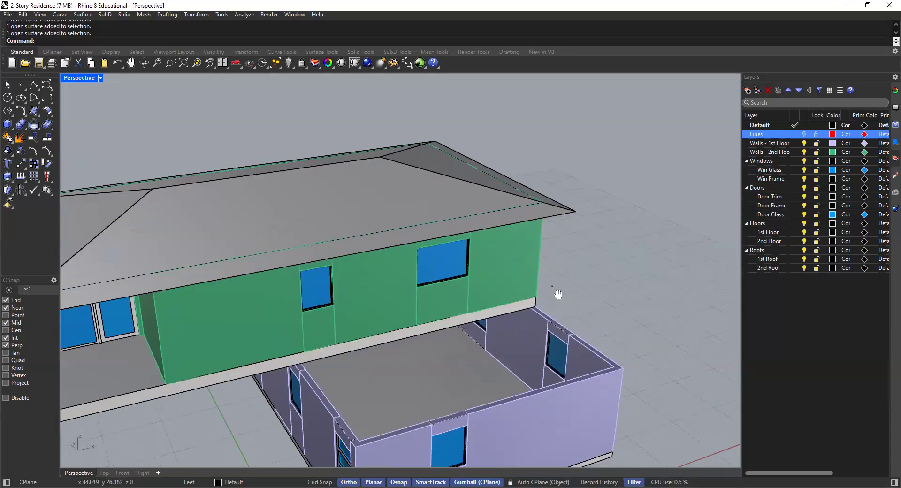
{"action": "scroll", "coordinate": [540, 300], "scroll_direction": "up", "scroll_amount": 10}
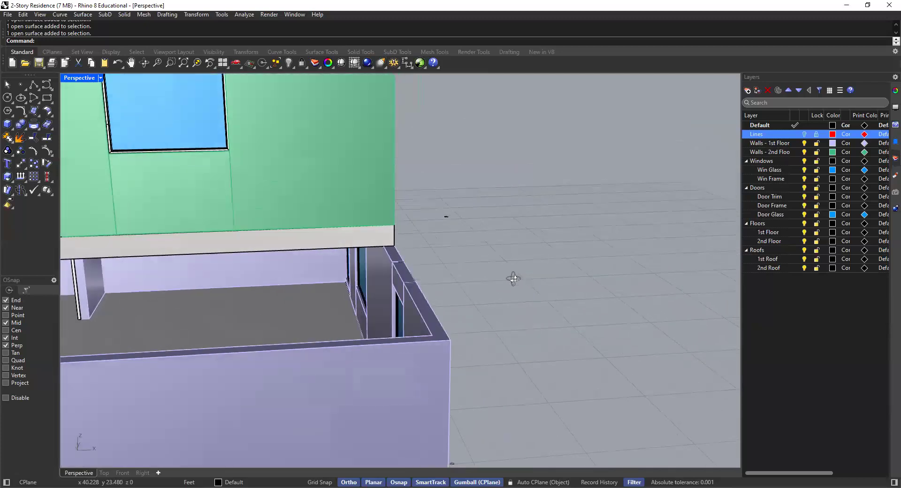
{"action": "scroll", "coordinate": [497, 275], "scroll_direction": "down", "scroll_amount": 3}
{"action": "scroll", "coordinate": [446, 277], "scroll_direction": "up", "scroll_amount": 6}
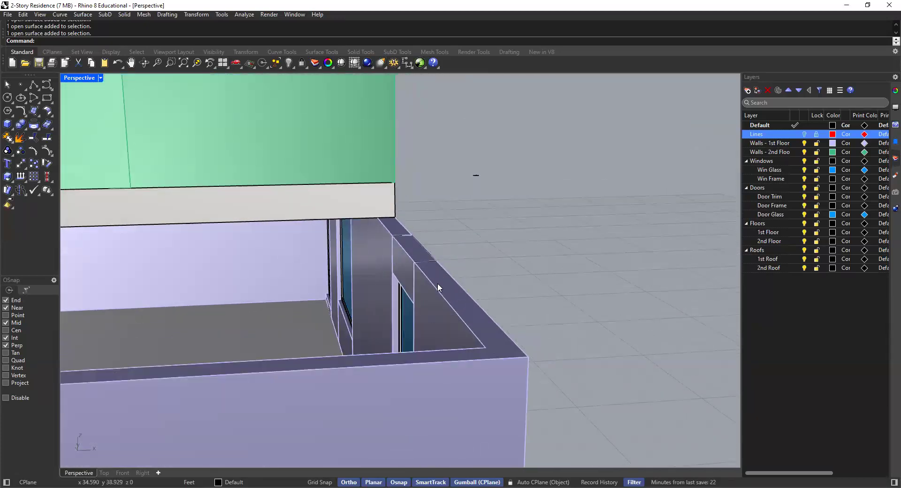
{"action": "right_click_drag", "start_coordinate": [458, 289], "coordinate": [379, 285], "text": "shift"}
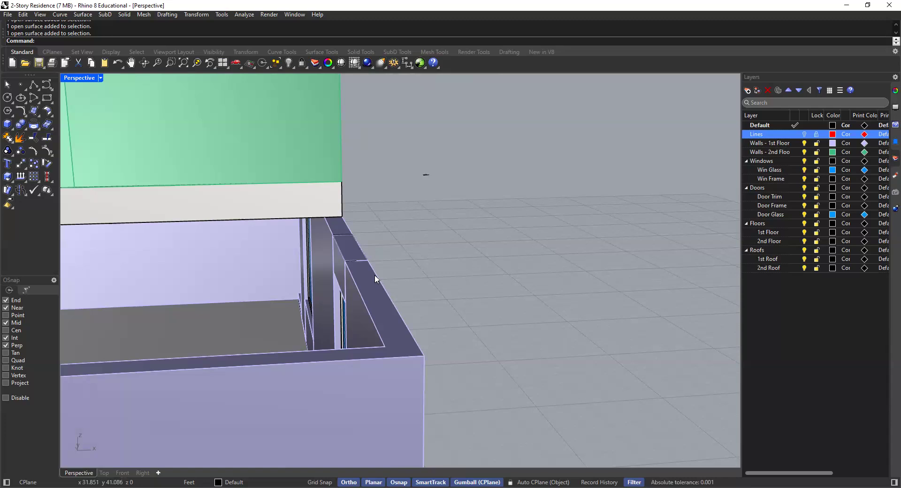
{"action": "right_click_drag", "start_coordinate": [375, 280], "coordinate": [316, 281]}
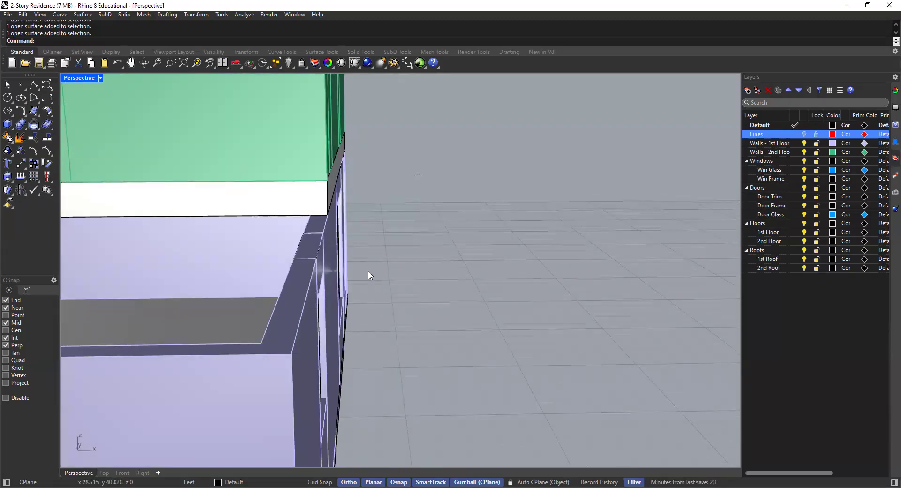
{"action": "scroll", "coordinate": [368, 263], "scroll_direction": "down", "scroll_amount": 5}
{"action": "scroll", "coordinate": [289, 206], "scroll_direction": "down", "scroll_amount": 4}
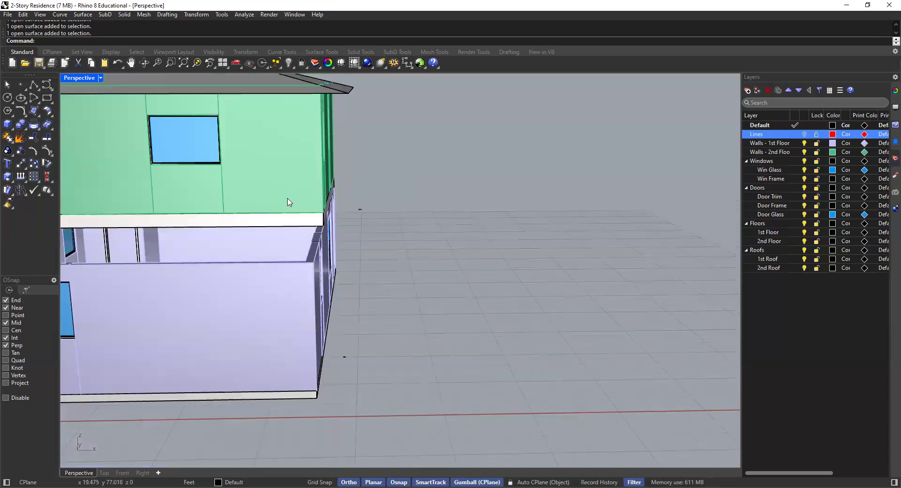
{"action": "right_click_drag", "start_coordinate": [288, 201], "coordinate": [336, 281], "text": "shift"}
{"action": "scroll", "coordinate": [380, 209], "scroll_direction": "up", "scroll_amount": 2}
{"action": "scroll", "coordinate": [380, 209], "scroll_direction": "up", "scroll_amount": 2}
Step: Delete the roof end slope opposite the balcony to inspect how the roof planes meet the second-floor wall tops
{"action": "left_click", "coordinate": [393, 226]}
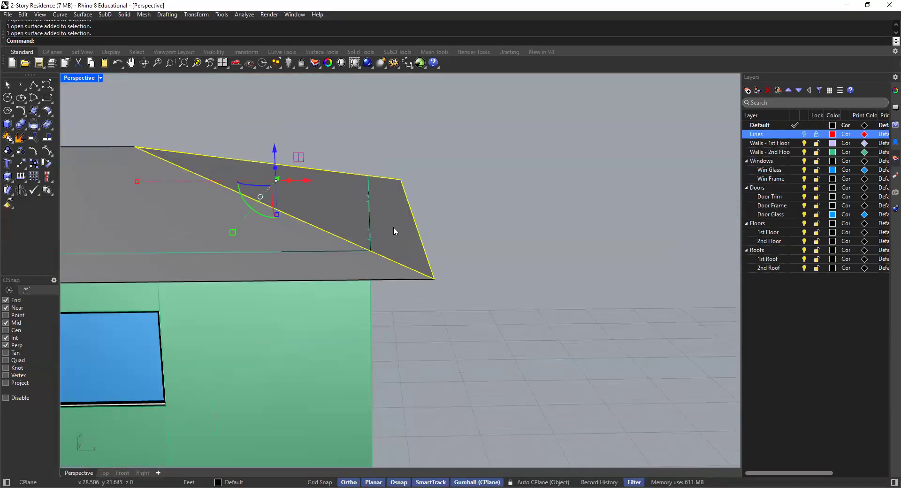
{"action": "left_click", "coordinate": [445, 203]}
{"action": "scroll", "coordinate": [375, 192], "scroll_direction": "up", "scroll_amount": 3}
{"action": "left_click", "coordinate": [328, 187]}
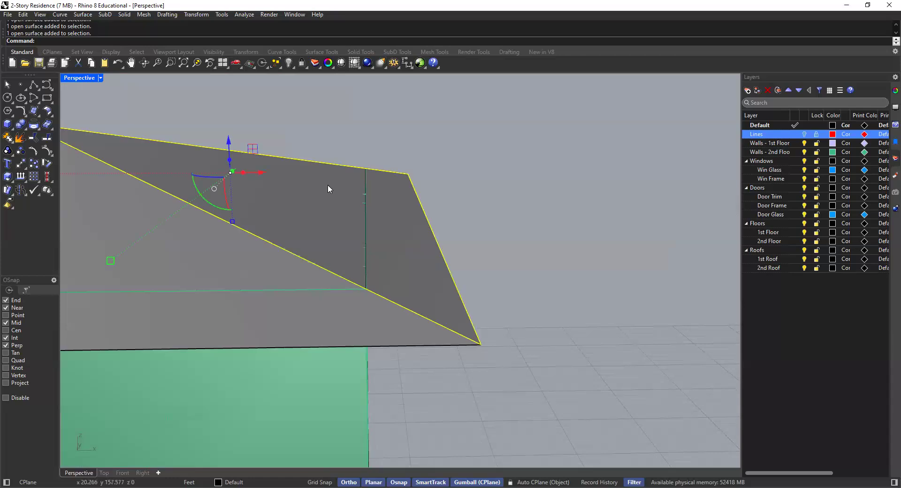
{"action": "key", "text": "Delete"}
{"action": "right_click_drag", "start_coordinate": [349, 175], "coordinate": [300, 216]}
{"action": "scroll", "coordinate": [212, 202], "scroll_direction": "up", "scroll_amount": 2}
{"action": "left_click", "coordinate": [297, 187]}
{"action": "left_click", "coordinate": [220, 158]}
{"action": "right_click_drag", "start_coordinate": [238, 211], "coordinate": [233, 263]}
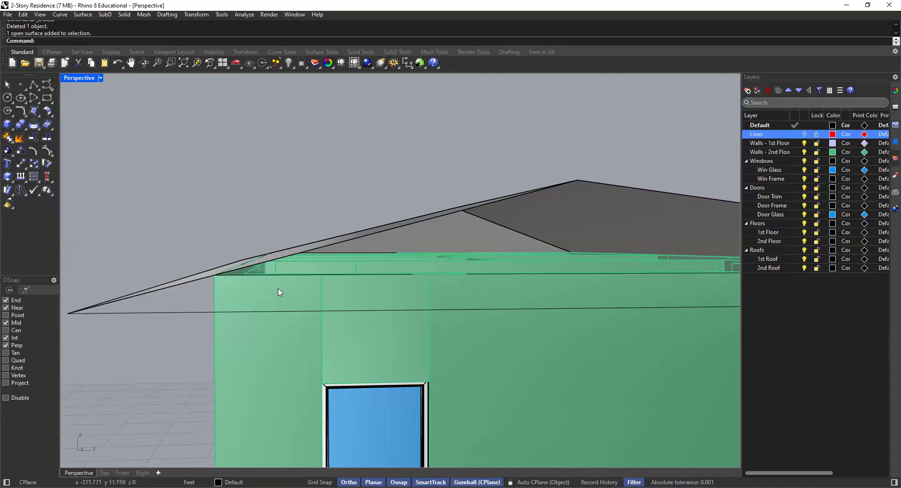
{"action": "right_click_drag", "start_coordinate": [266, 289], "coordinate": [252, 290]}
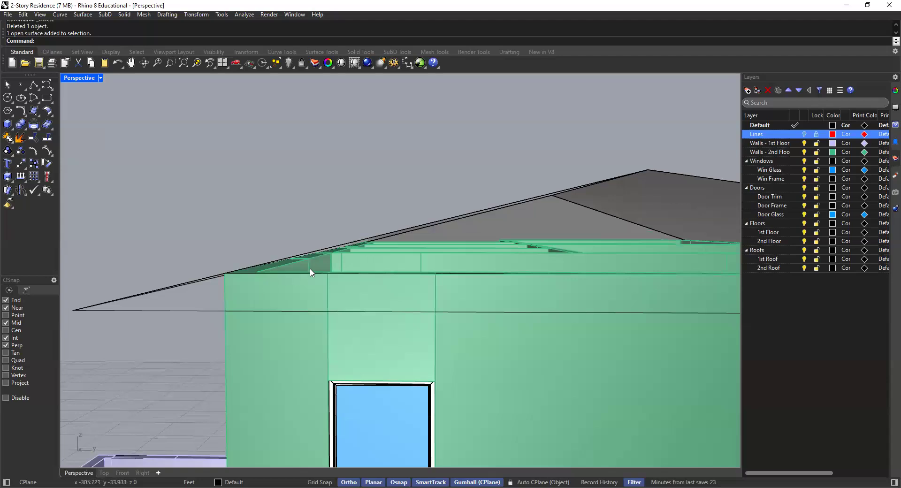
{"action": "right_click_drag", "start_coordinate": [312, 264], "coordinate": [307, 271]}
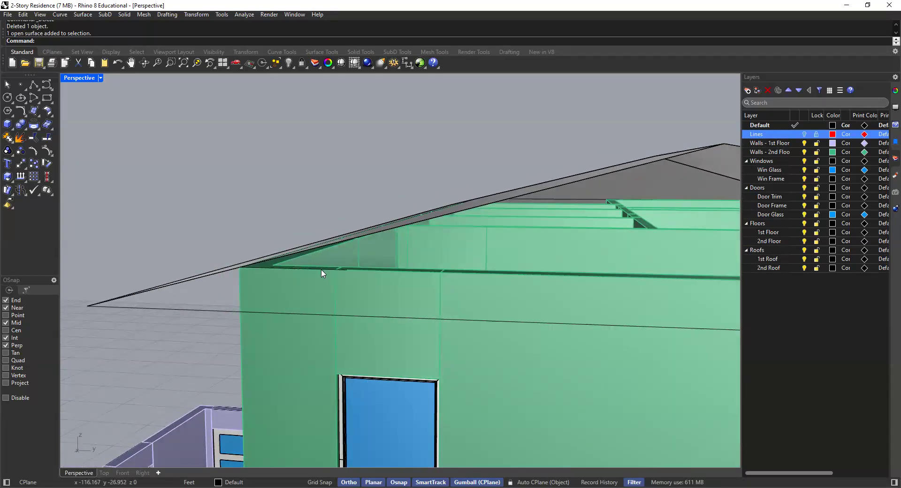
{"action": "right_click_drag", "start_coordinate": [321, 273], "coordinate": [332, 253]}
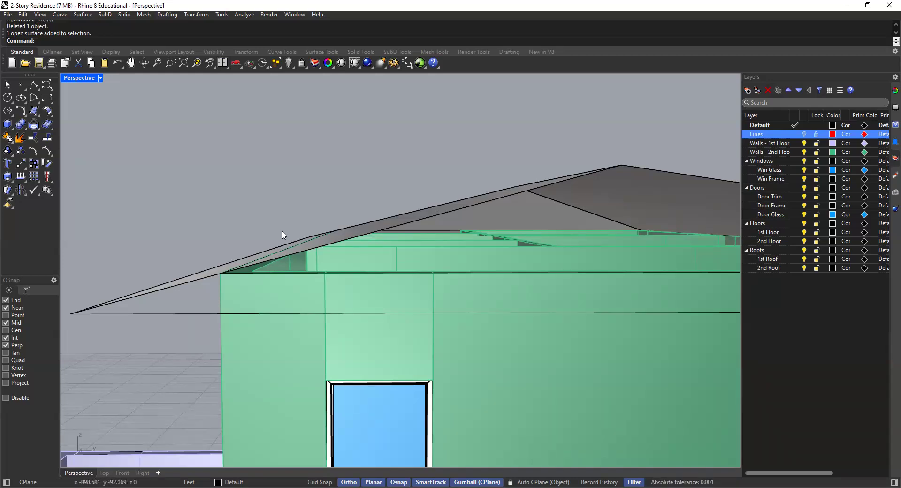
Step: Undo the deletion of the roof end slope and clear the selection
{"action": "key", "text": "ctrl+z"}
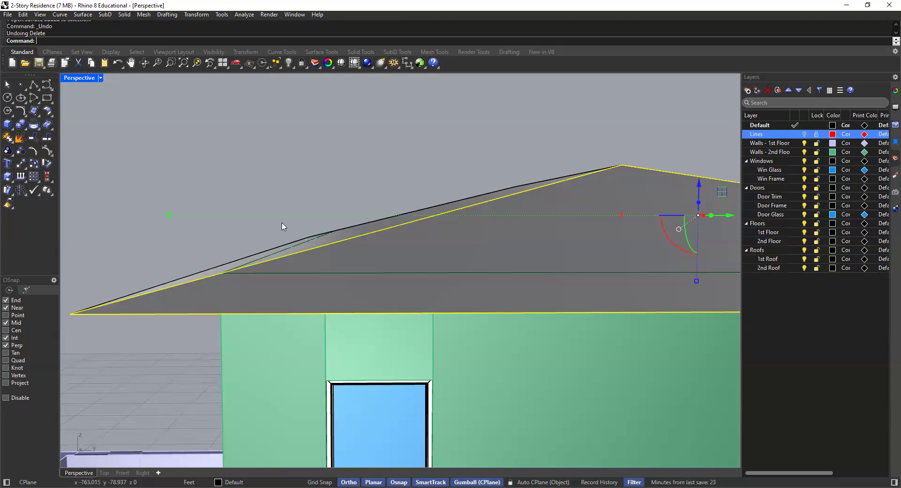
{"action": "left_click", "coordinate": [283, 226]}
{"action": "scroll", "coordinate": [276, 203], "scroll_direction": "down", "scroll_amount": 6}
{"action": "scroll", "coordinate": [244, 181], "scroll_direction": "down", "scroll_amount": 8}
{"action": "right_click_drag", "start_coordinate": [279, 231], "coordinate": [176, 124]}
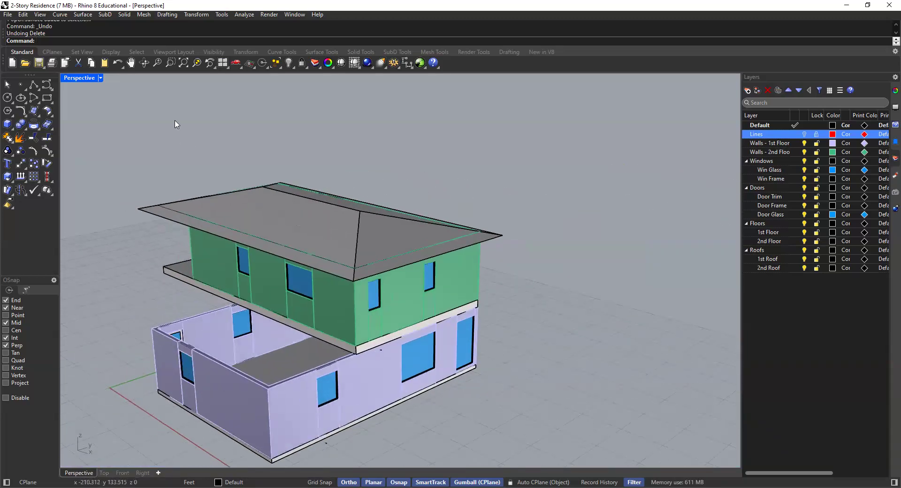
Step: Switch to the four-viewport layout and examine in the front view where the roof slope meets the second-floor wall top
{"action": "double_click", "coordinate": [78, 78]}
{"action": "scroll", "coordinate": [445, 220], "scroll_direction": "down", "scroll_amount": 5}
{"action": "scroll", "coordinate": [277, 314], "scroll_direction": "down", "scroll_amount": 6}
{"action": "scroll", "coordinate": [173, 330], "scroll_direction": "up", "scroll_amount": 10}
{"action": "scroll", "coordinate": [225, 336], "scroll_direction": "up", "scroll_amount": 5}
{"action": "scroll", "coordinate": [218, 361], "scroll_direction": "down", "scroll_amount": 3}
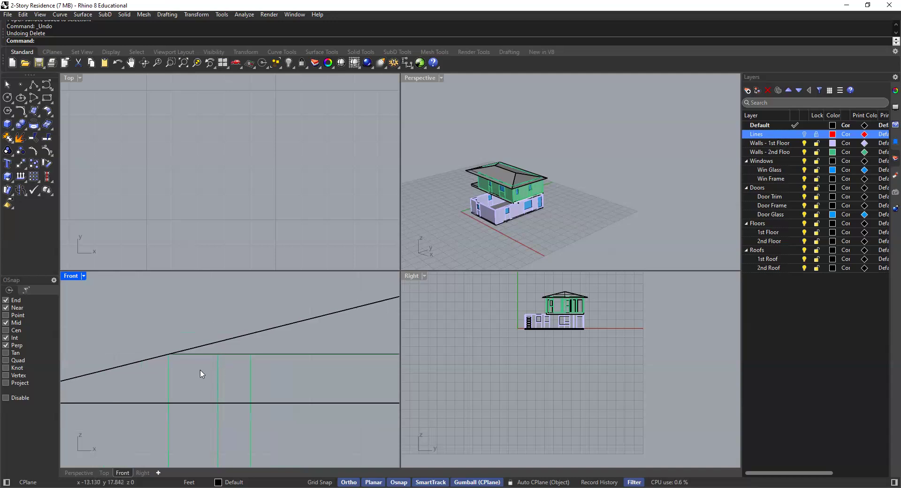
{"action": "scroll", "coordinate": [145, 344], "scroll_direction": "down", "scroll_amount": 6}
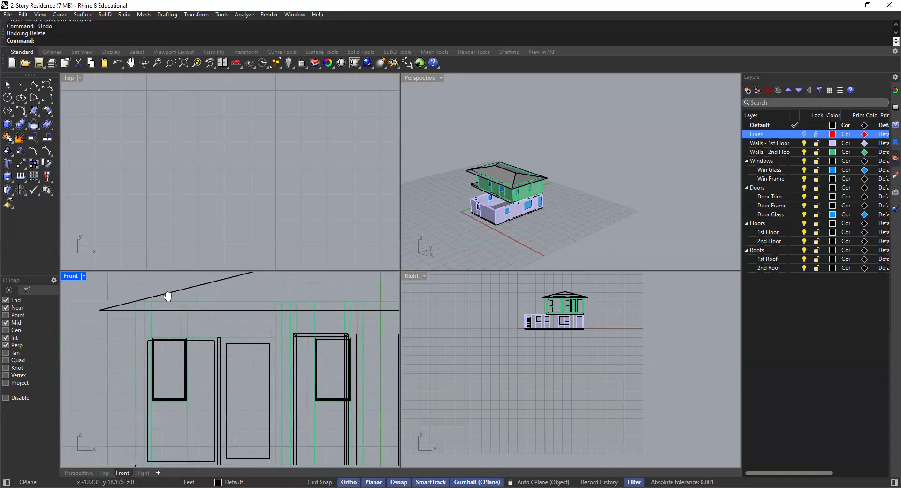
{"action": "scroll", "coordinate": [85, 324], "scroll_direction": "down", "scroll_amount": 3}
{"action": "scroll", "coordinate": [145, 332], "scroll_direction": "up", "scroll_amount": 6}
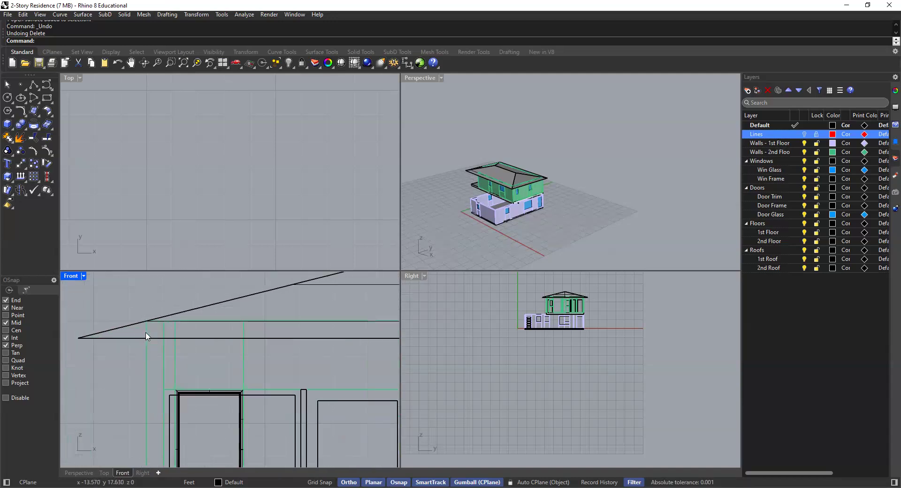
{"action": "right_click_drag", "start_coordinate": [193, 316], "coordinate": [200, 335]}
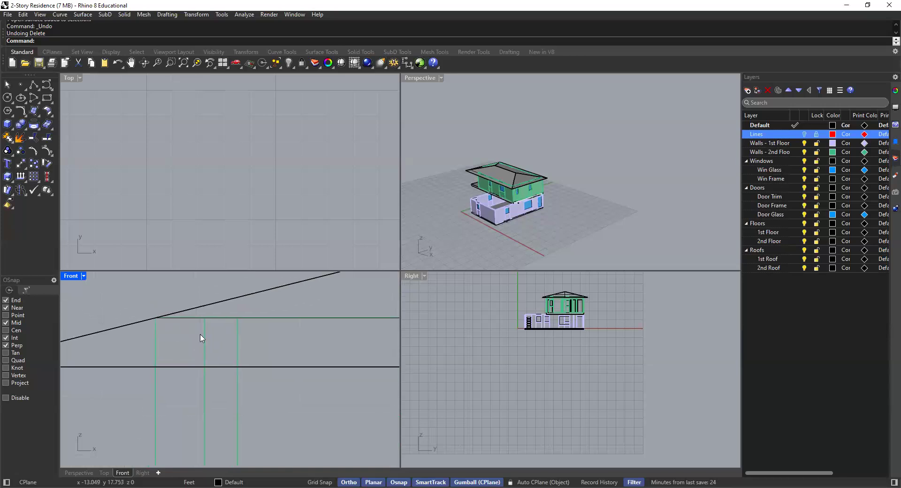
{"action": "left_click", "coordinate": [227, 302]}
{"action": "left_click_drag", "start_coordinate": [215, 283], "coordinate": [204, 312]}
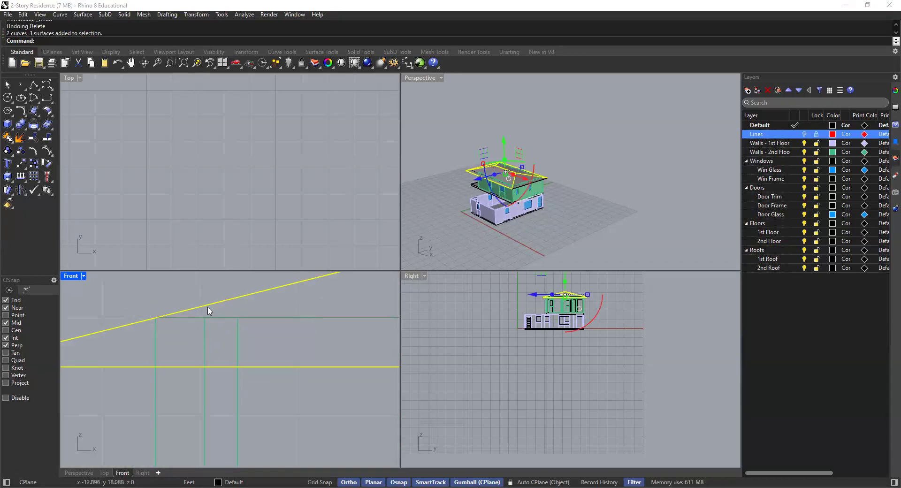
{"action": "scroll", "coordinate": [207, 321], "scroll_direction": "up", "scroll_amount": 5}
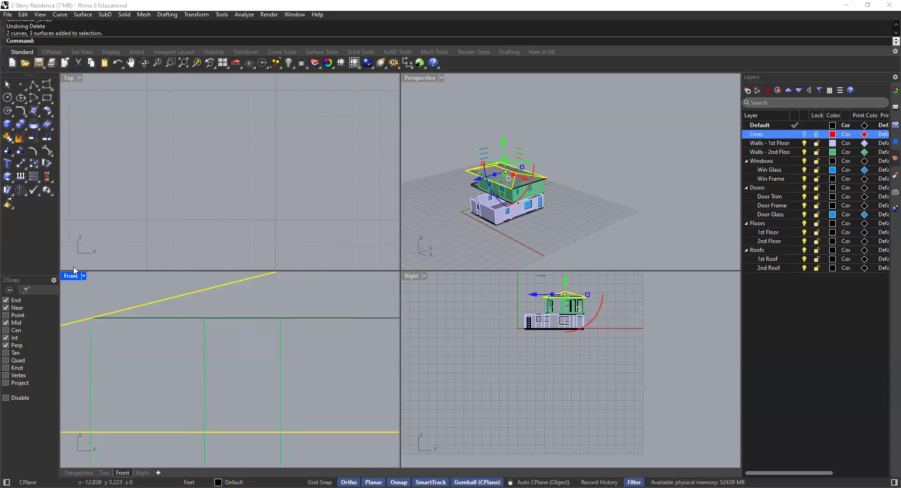
{"action": "left_click", "coordinate": [124, 283]}
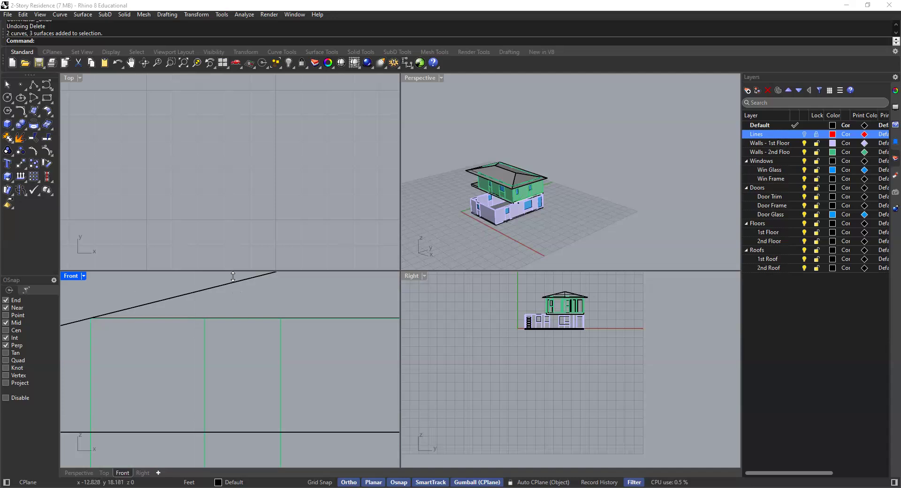
{"action": "type", "text": "Distance"}
{"action": "key", "text": "Return"}
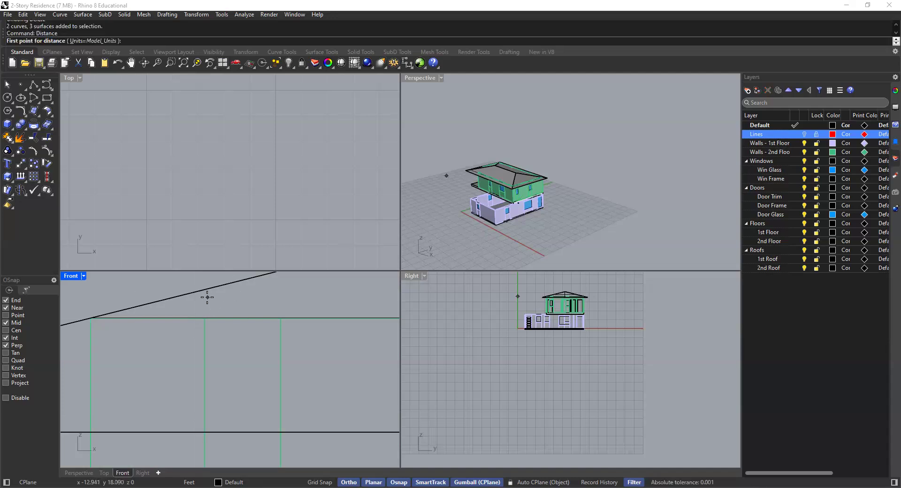
{"action": "scroll", "coordinate": [462, 161], "scroll_direction": "up", "scroll_amount": 8}
{"action": "scroll", "coordinate": [480, 170], "scroll_direction": "up", "scroll_amount": 5}
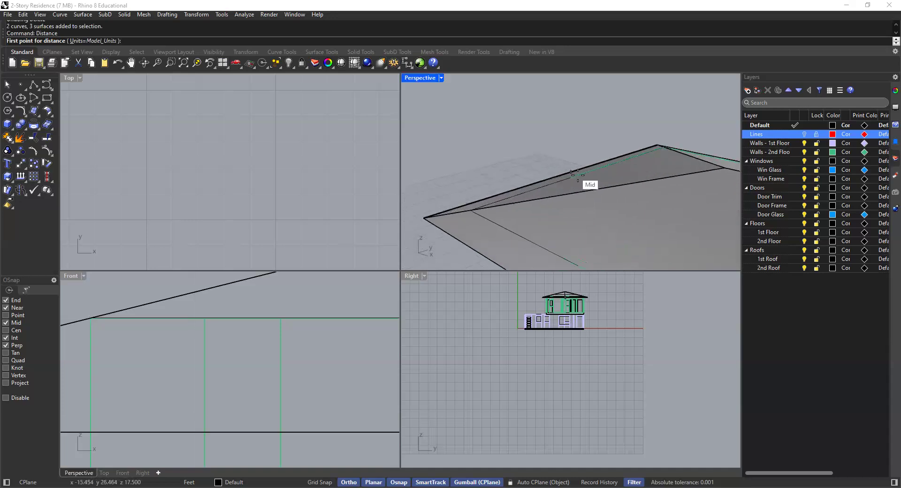
{"action": "left_click", "coordinate": [205, 318]}
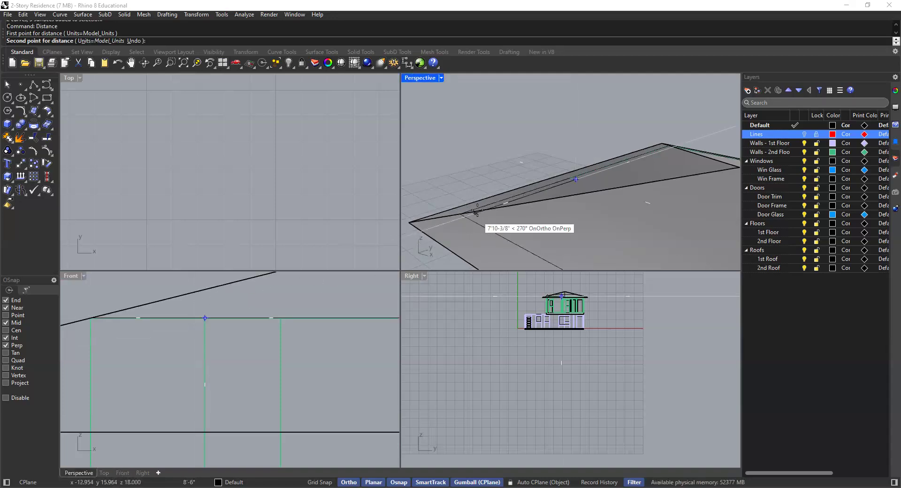
{"action": "scroll", "coordinate": [580, 173], "scroll_direction": "up", "scroll_amount": 2}
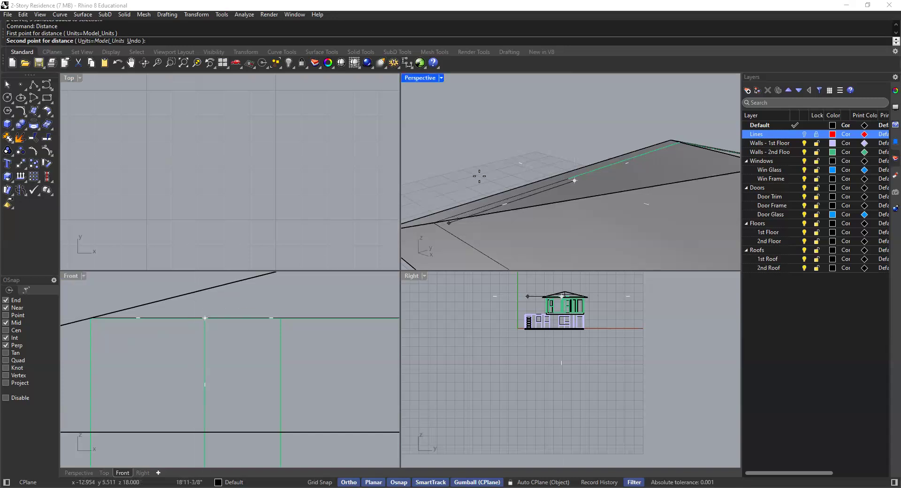
{"action": "key", "text": "Escape"}
{"action": "left_click", "coordinate": [178, 195]}
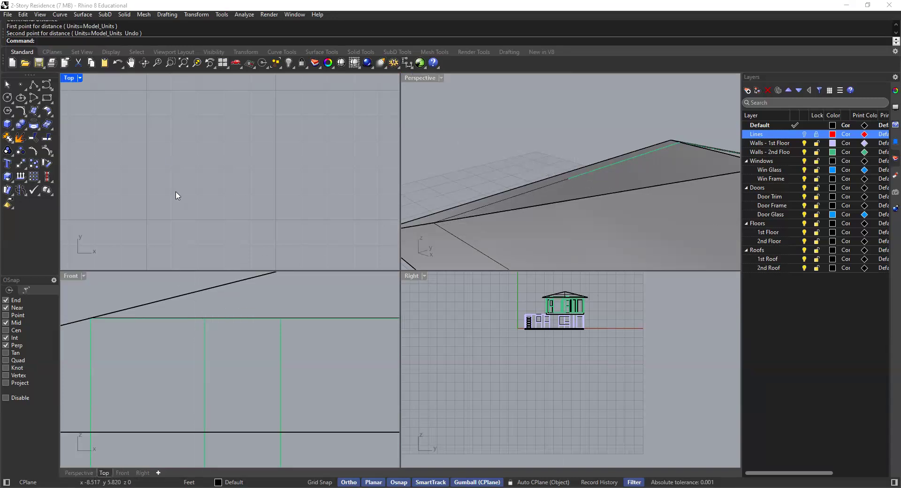
Step: Draw a vertical polyline about 4 inches tall from the second-floor wall top at its inner face, passing through the roof slope
{"action": "left_click", "coordinate": [34, 86]}
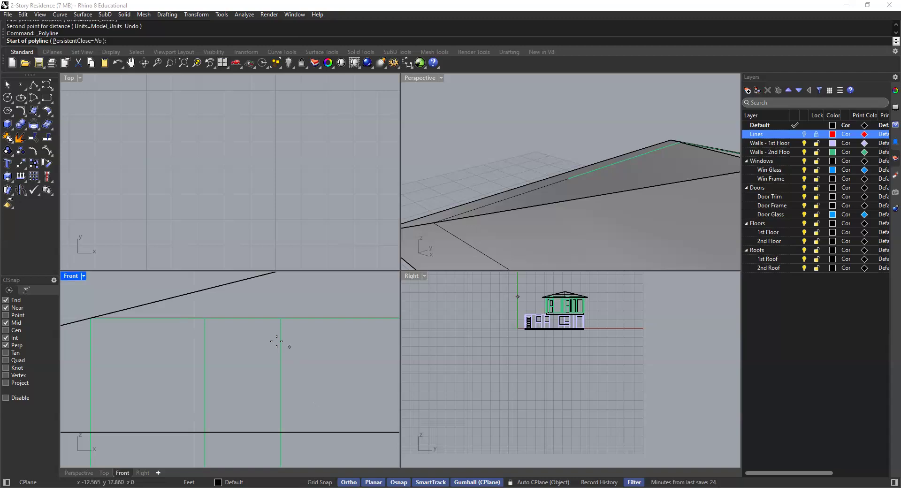
{"action": "left_click", "coordinate": [205, 319]}
{"action": "scroll", "coordinate": [205, 288], "scroll_direction": "down", "scroll_amount": 2}
{"action": "right_click_drag", "start_coordinate": [204, 288], "coordinate": [213, 342], "text": "shift"}
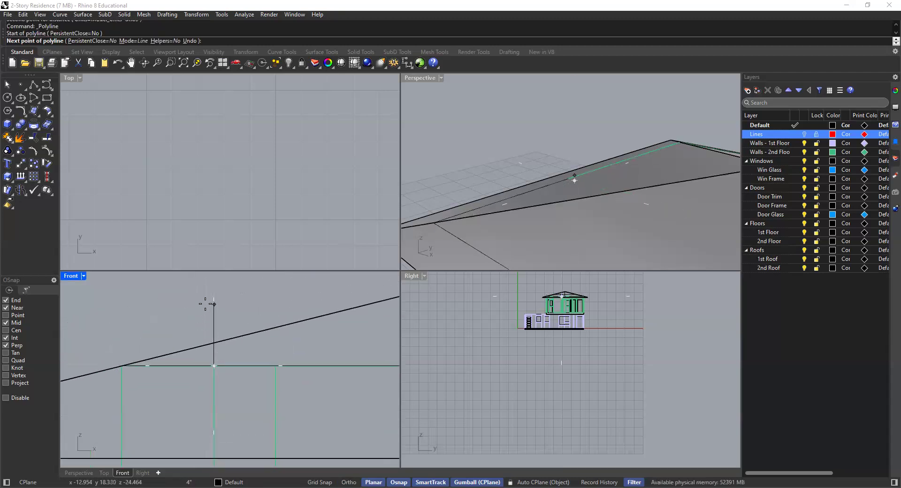
{"action": "left_click", "coordinate": [207, 304]}
{"action": "key", "text": "Return"}
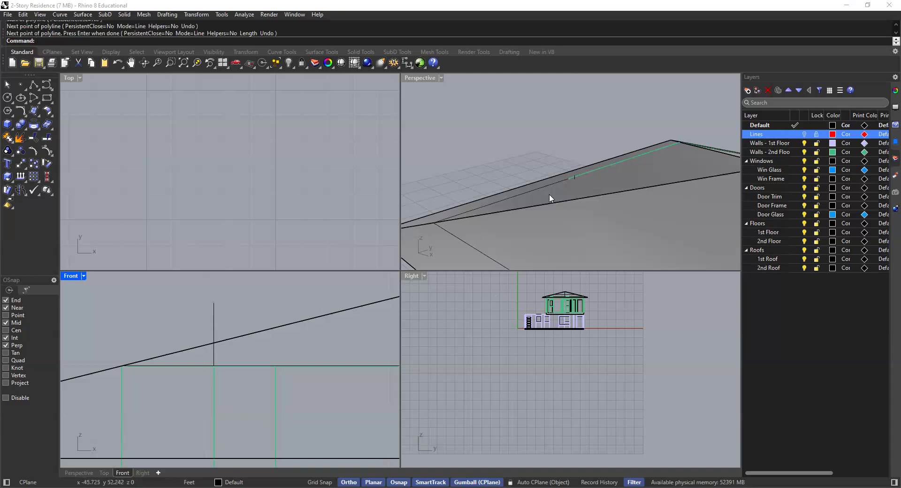
Step: Examine in perspective how the vertical reference line sits between the second-floor wall top and the roof edge
{"action": "scroll", "coordinate": [569, 174], "scroll_direction": "up", "scroll_amount": 5}
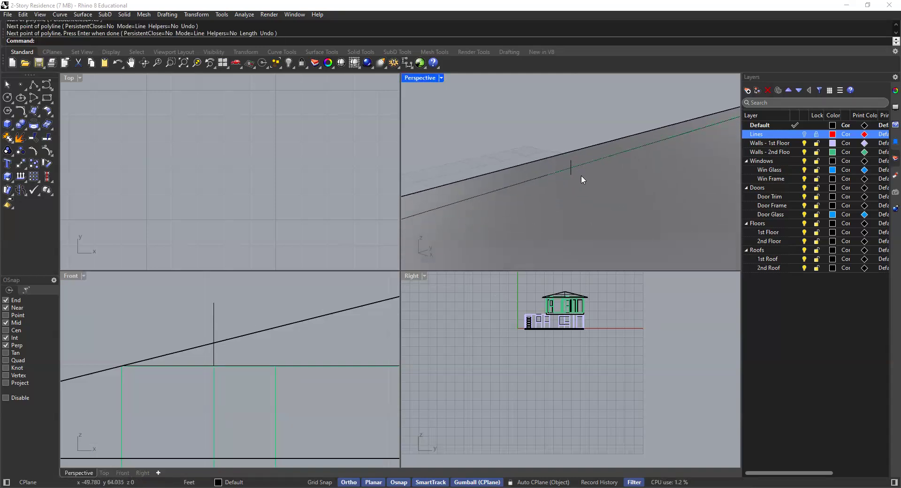
{"action": "scroll", "coordinate": [567, 181], "scroll_direction": "down", "scroll_amount": 5}
{"action": "scroll", "coordinate": [573, 157], "scroll_direction": "up", "scroll_amount": 2}
{"action": "left_click_drag", "start_coordinate": [561, 144], "coordinate": [530, 190]}
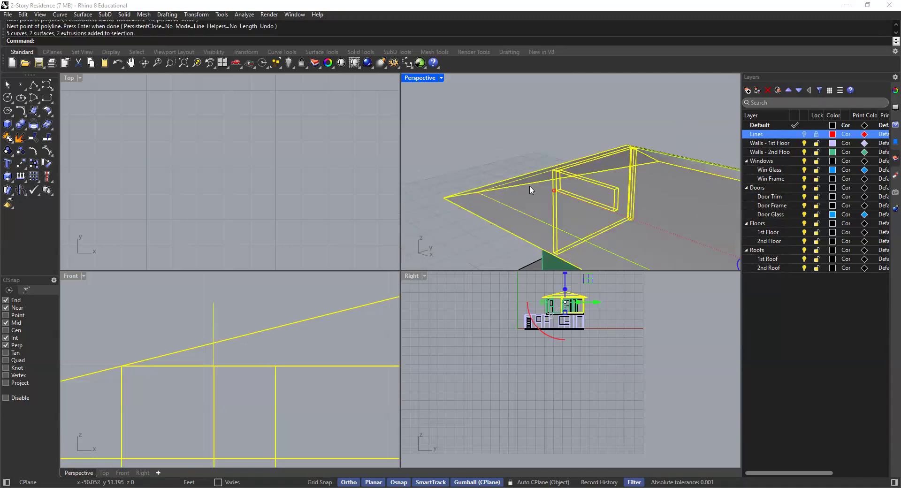
{"action": "left_click", "coordinate": [197, 63]}
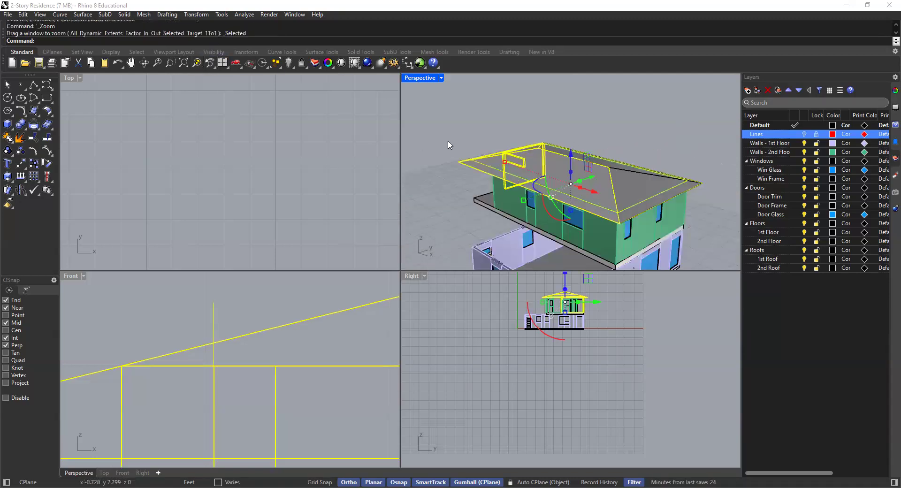
{"action": "scroll", "coordinate": [503, 155], "scroll_direction": "up", "scroll_amount": 6}
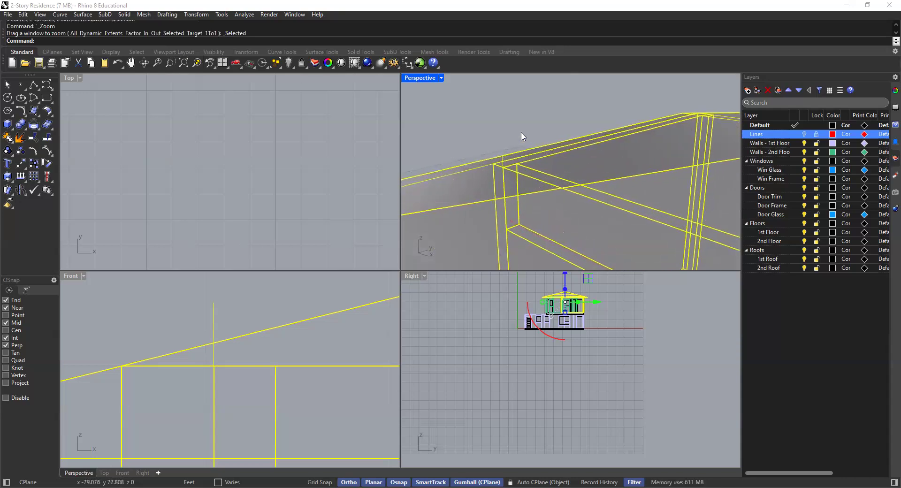
{"action": "key", "text": "Escape"}
{"action": "scroll", "coordinate": [522, 137], "scroll_direction": "up", "scroll_amount": 8}
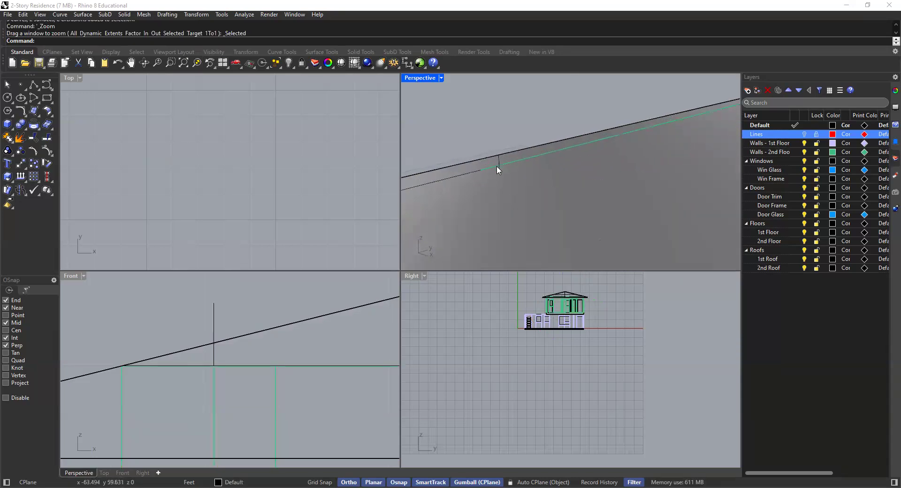
Step: Isolate the view on the second-floor wall extrusion beneath the reference line and inspect its top corner against the roof
{"action": "left_click", "coordinate": [510, 162]}
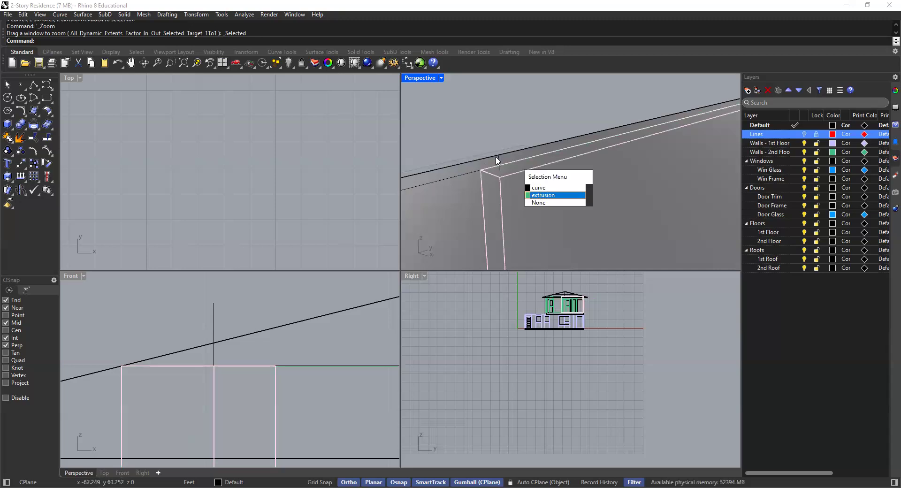
{"action": "left_click", "coordinate": [543, 195]}
{"action": "scroll", "coordinate": [495, 157], "scroll_direction": "down", "scroll_amount": 8}
{"action": "left_click", "coordinate": [196, 62]}
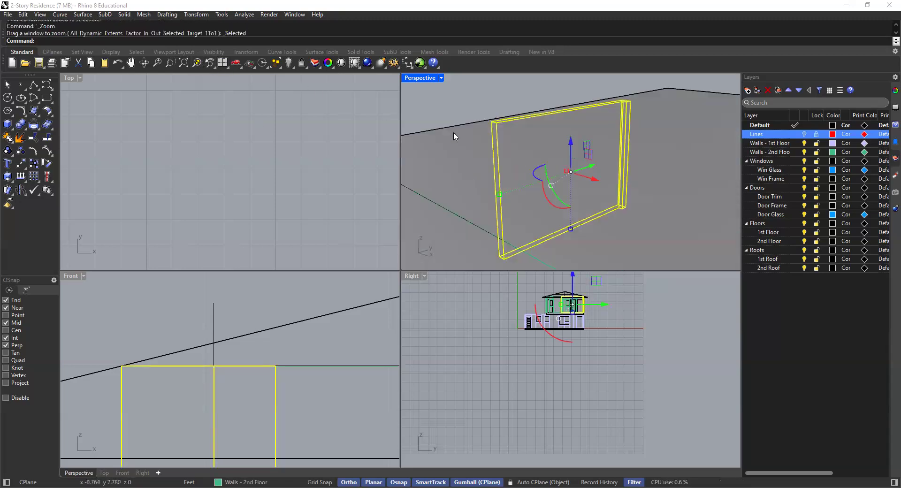
{"action": "scroll", "coordinate": [519, 190], "scroll_direction": "up", "scroll_amount": 5}
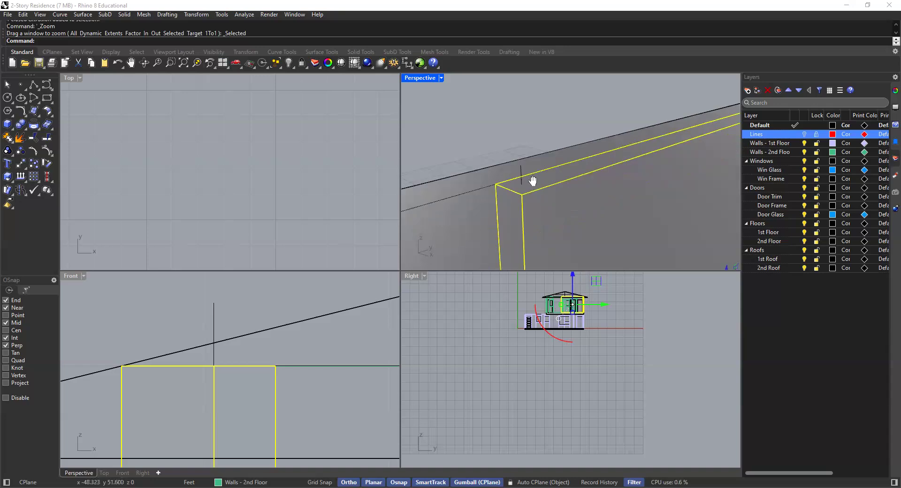
{"action": "key", "text": "Escape"}
{"action": "right_click_drag", "start_coordinate": [565, 179], "coordinate": [551, 213]}
{"action": "scroll", "coordinate": [305, 308], "scroll_direction": "down", "scroll_amount": 2}
{"action": "scroll", "coordinate": [305, 308], "scroll_direction": "down", "scroll_amount": 2}
{"action": "left_click", "coordinate": [270, 325]}
{"action": "scroll", "coordinate": [249, 328], "scroll_direction": "up", "scroll_amount": 2}
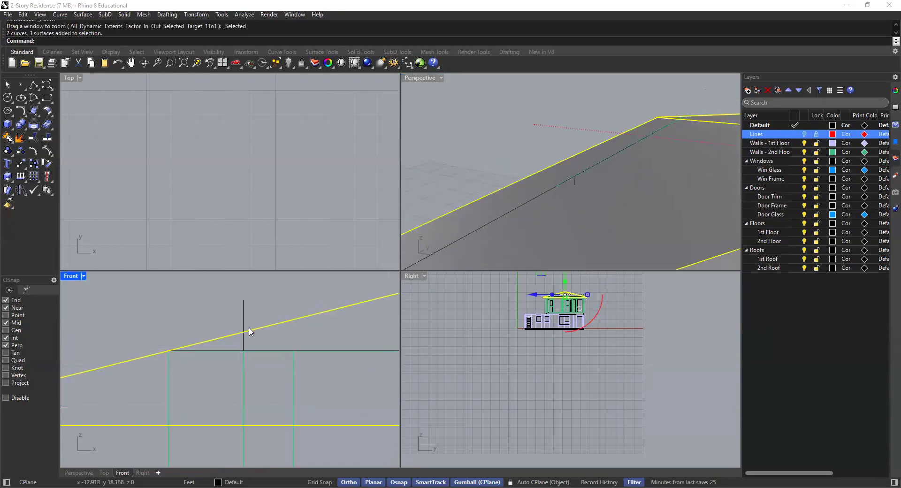
{"action": "type", "text": "Move"}
{"action": "key", "text": "Return"}
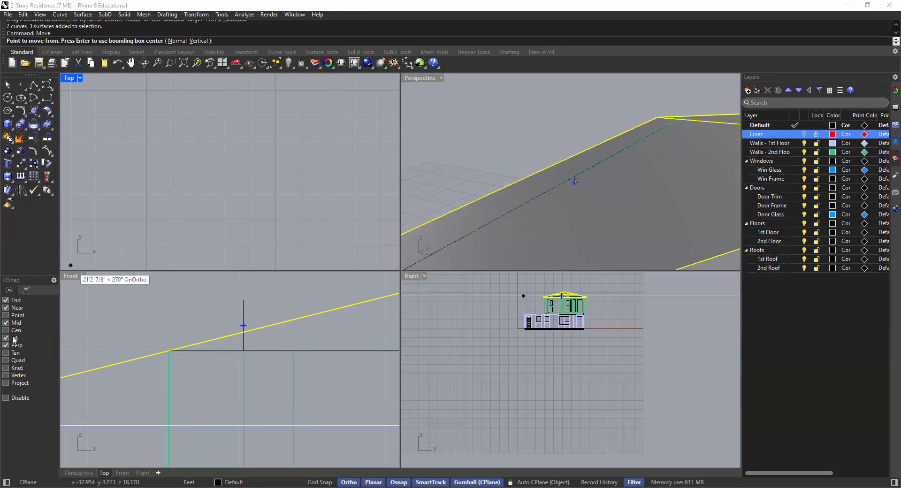
{"action": "right_click_drag", "start_coordinate": [610, 179], "coordinate": [540, 193]}
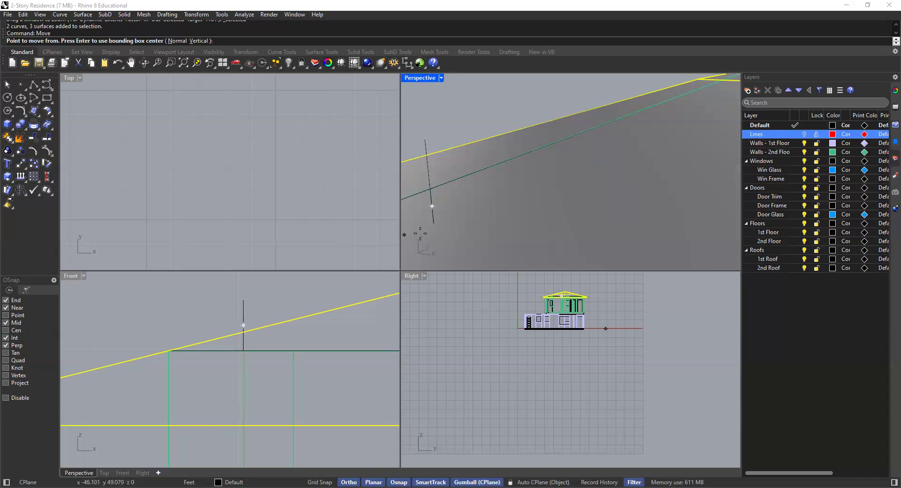
{"action": "right_click_drag", "start_coordinate": [432, 227], "coordinate": [449, 215], "text": "shift"}
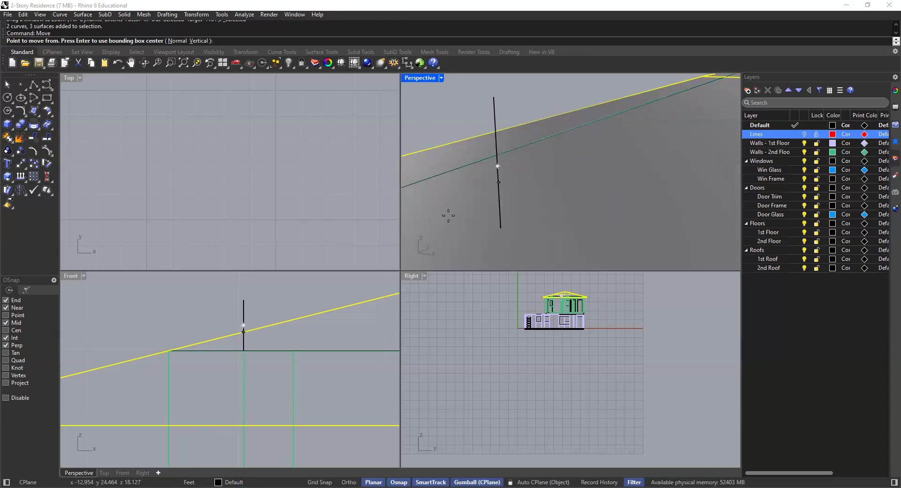
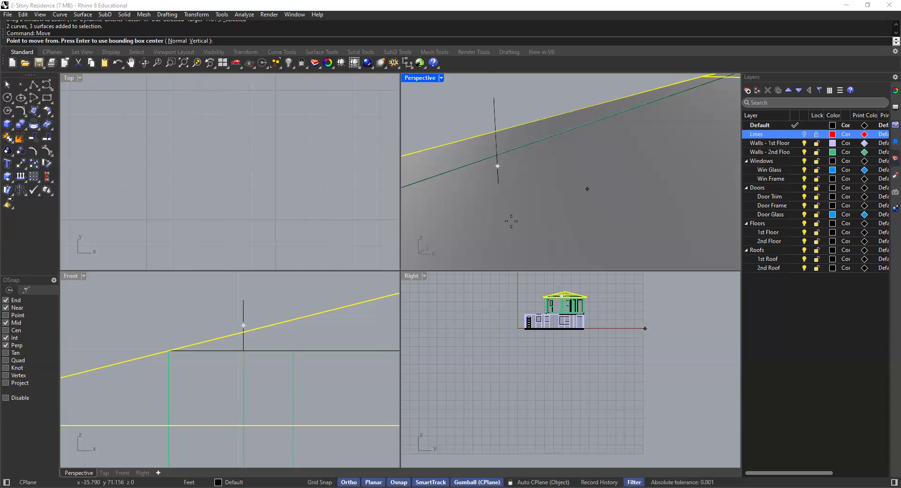
{"action": "left_click", "coordinate": [497, 165]}
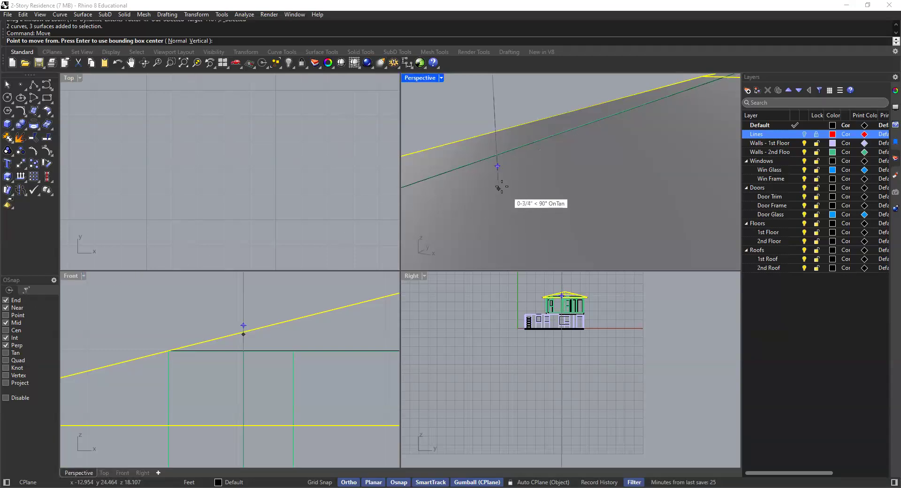
{"action": "key", "text": "Escape"}
{"action": "key", "text": "Escape"}
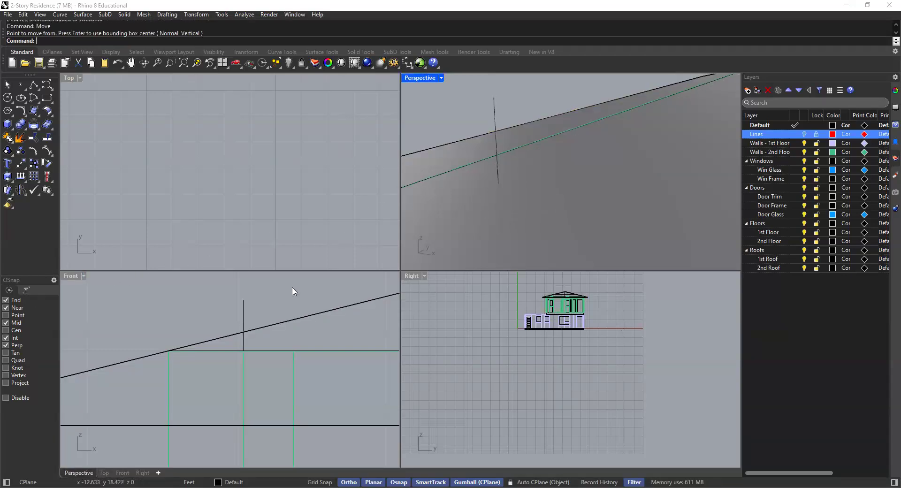
Step: Trim away the part of the vertical reference line above the roof slope, using the roof surfaces and curves as cutters
{"action": "type", "text": "trim"}
{"action": "key", "text": "Return"}
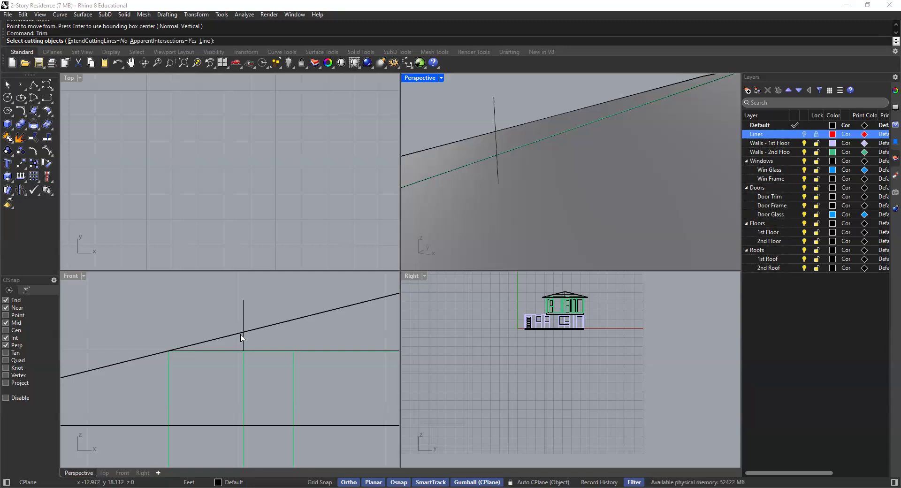
{"action": "left_click_drag", "start_coordinate": [257, 320], "coordinate": [230, 342]}
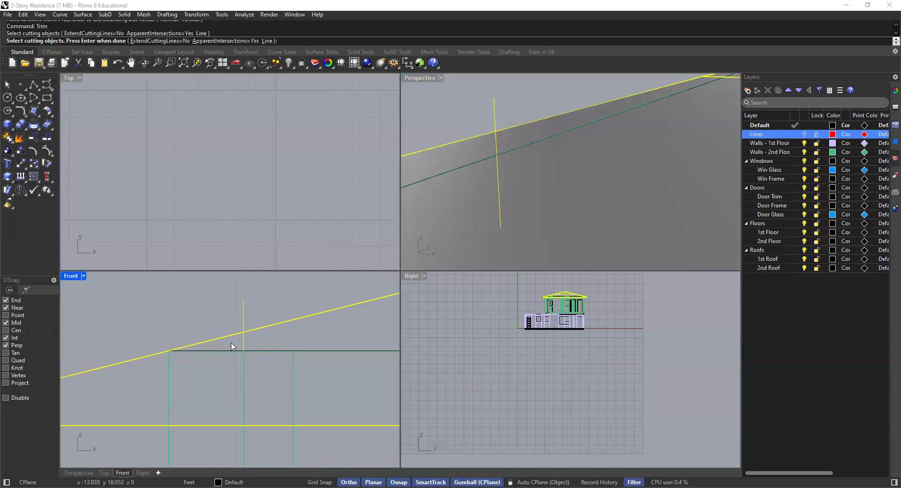
{"action": "key", "text": "Return"}
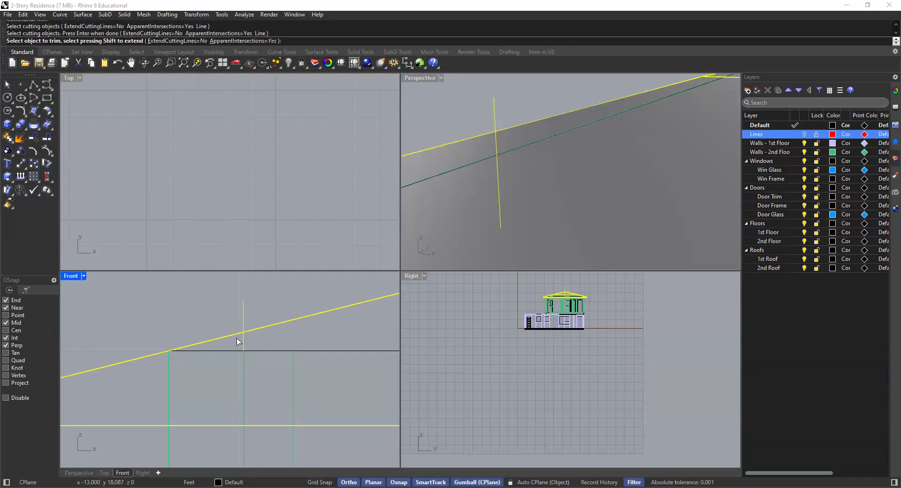
{"action": "left_click", "coordinate": [245, 309]}
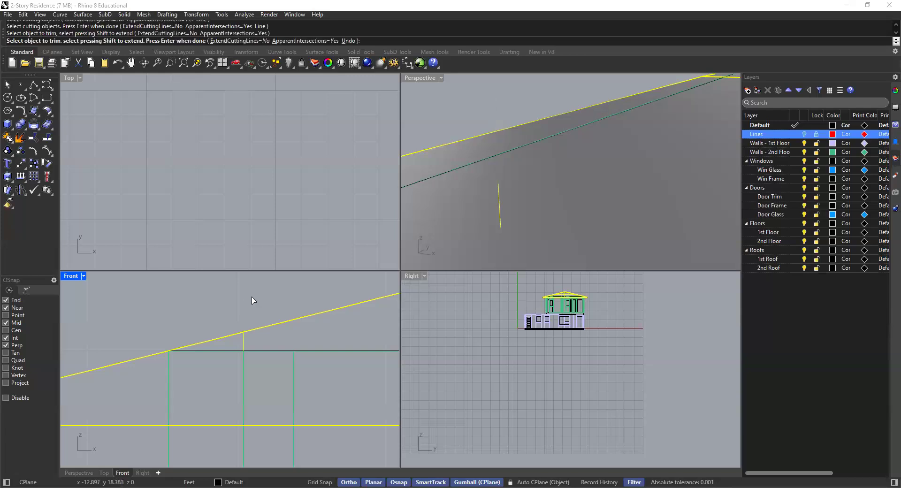
{"action": "key", "text": "Return"}
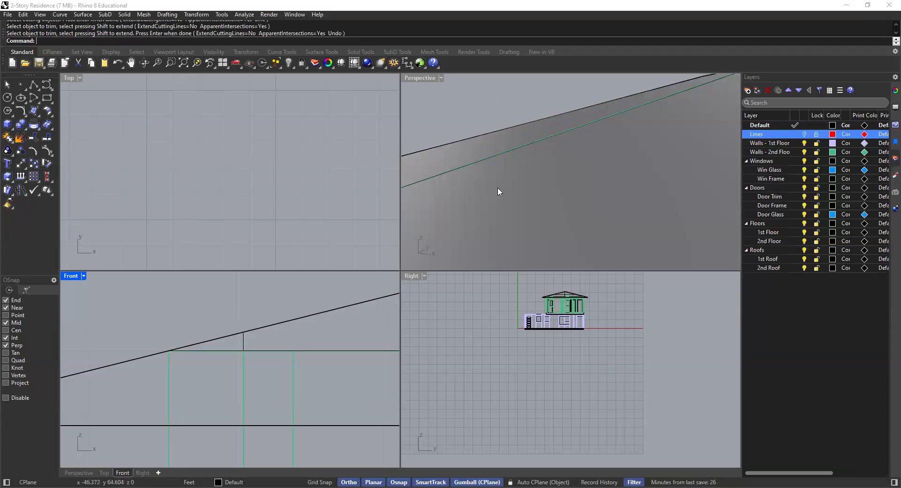
{"action": "left_click", "coordinate": [245, 340]}
{"action": "right_click_drag", "start_coordinate": [476, 206], "coordinate": [533, 125]}
{"action": "scroll", "coordinate": [246, 337], "scroll_direction": "up", "scroll_amount": 1}
{"action": "scroll", "coordinate": [245, 334], "scroll_direction": "up", "scroll_amount": 2}
{"action": "key", "text": "Escape"}
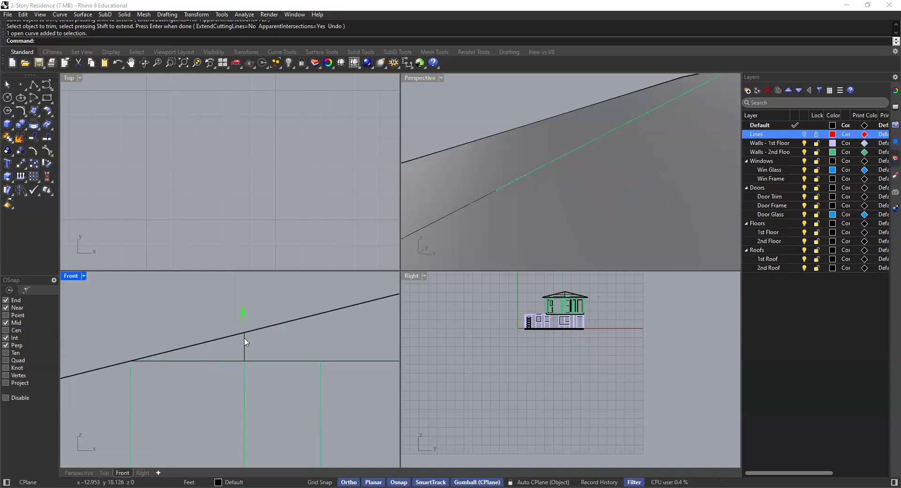
Step: Move the roof surfaces and their curves straight down from the reference line's upper end to the second-floor wall's inner top edge
{"action": "scroll", "coordinate": [245, 355], "scroll_direction": "down", "scroll_amount": 20}
{"action": "right_click_drag", "start_coordinate": [296, 336], "coordinate": [240, 343]}
{"action": "scroll", "coordinate": [203, 338], "scroll_direction": "down", "scroll_amount": 5}
{"action": "left_click_drag", "start_coordinate": [363, 317], "coordinate": [220, 337]}
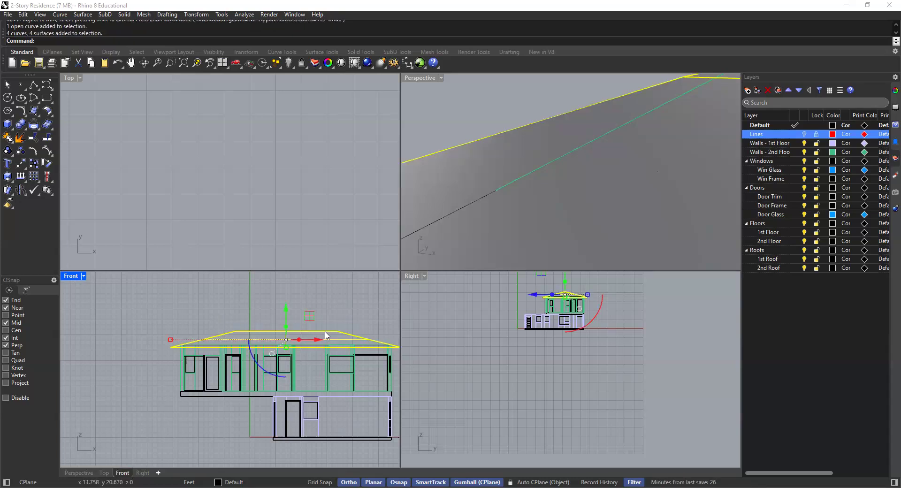
{"action": "scroll", "coordinate": [254, 341], "scroll_direction": "up", "scroll_amount": 8}
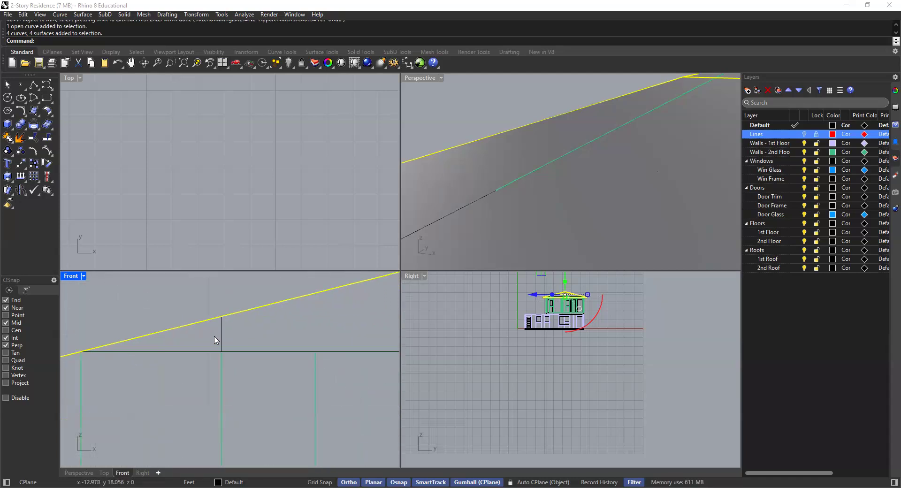
{"action": "key", "text": "Return"}
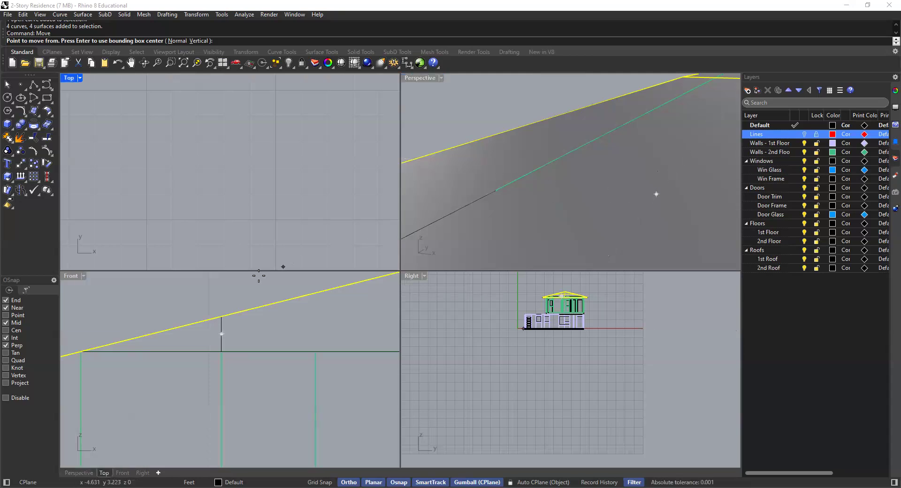
{"action": "scroll", "coordinate": [491, 185], "scroll_direction": "down", "scroll_amount": 3}
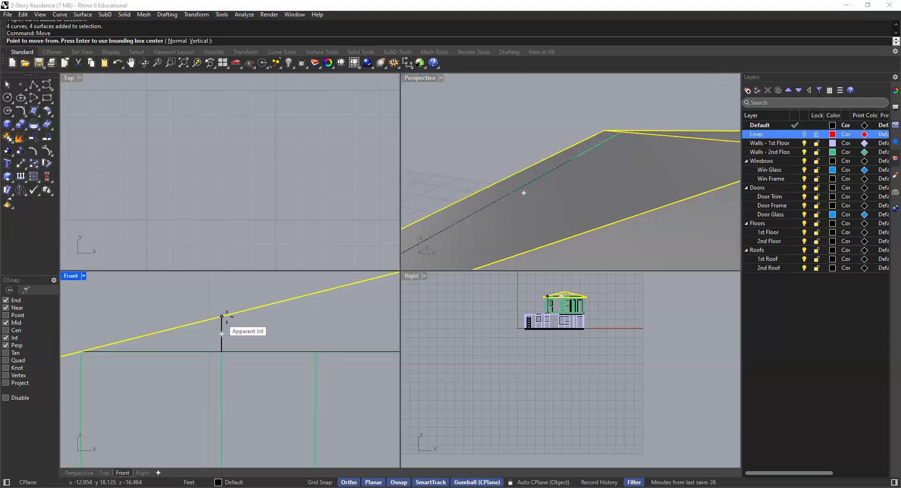
{"action": "scroll", "coordinate": [509, 197], "scroll_direction": "down", "scroll_amount": 1}
{"action": "scroll", "coordinate": [510, 196], "scroll_direction": "down", "scroll_amount": 2}
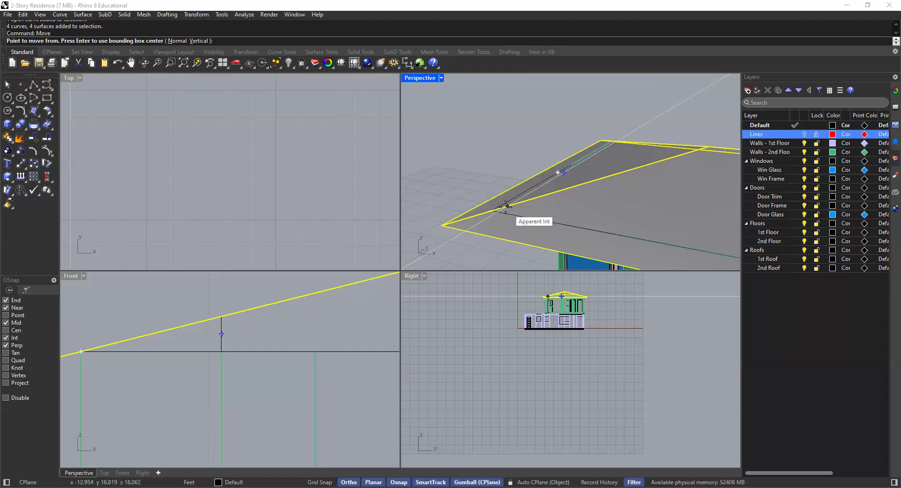
{"action": "scroll", "coordinate": [541, 184], "scroll_direction": "up", "scroll_amount": 1}
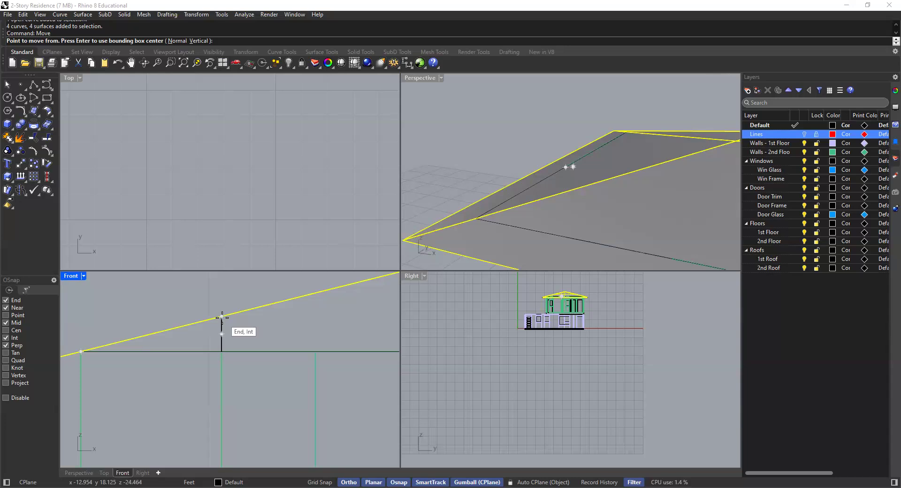
{"action": "left_click", "coordinate": [222, 317]}
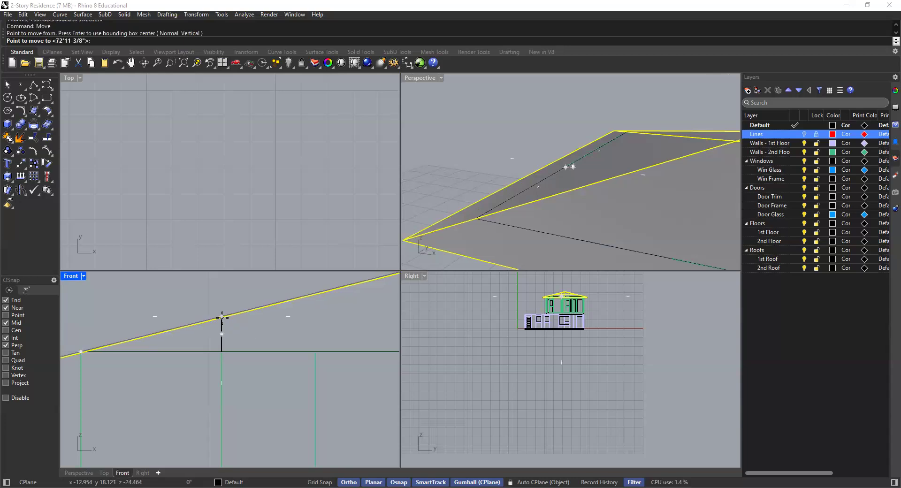
{"action": "left_click", "coordinate": [221, 350]}
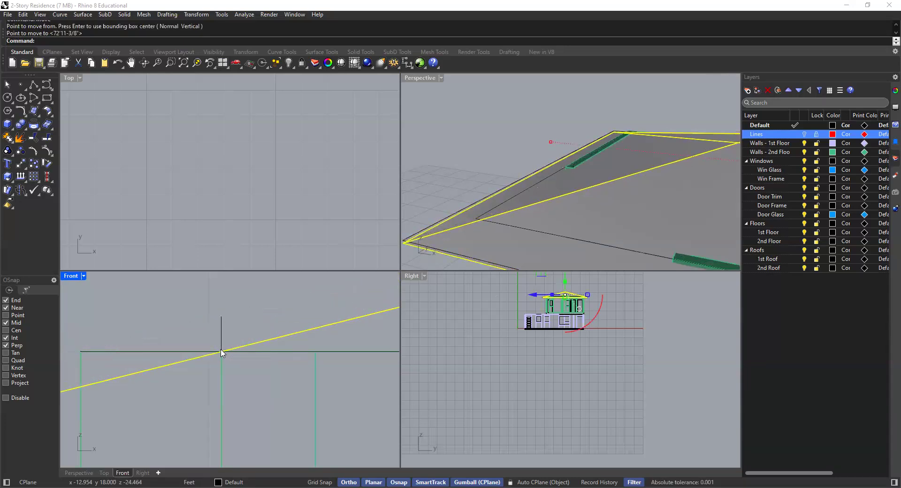
Step: Delete the vertical reference line above the second-floor wall
{"action": "key", "text": "Escape"}
{"action": "left_click", "coordinate": [222, 329]}
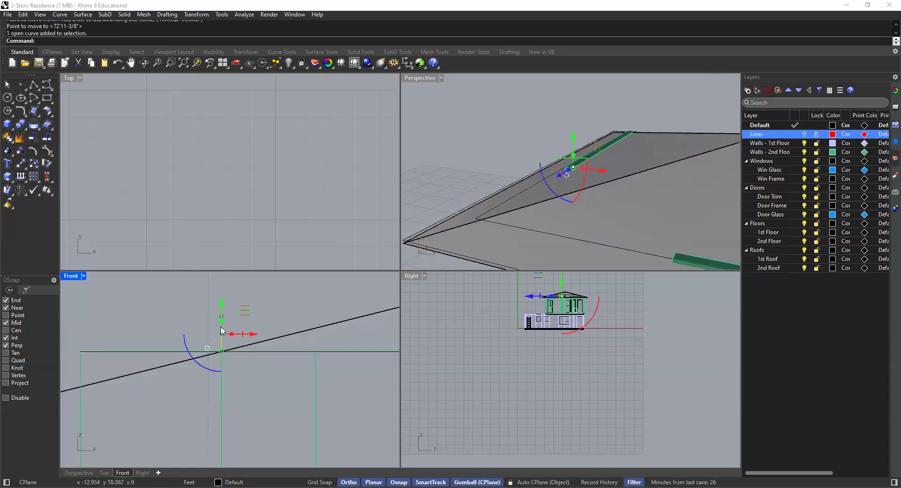
{"action": "key", "text": "Delete"}
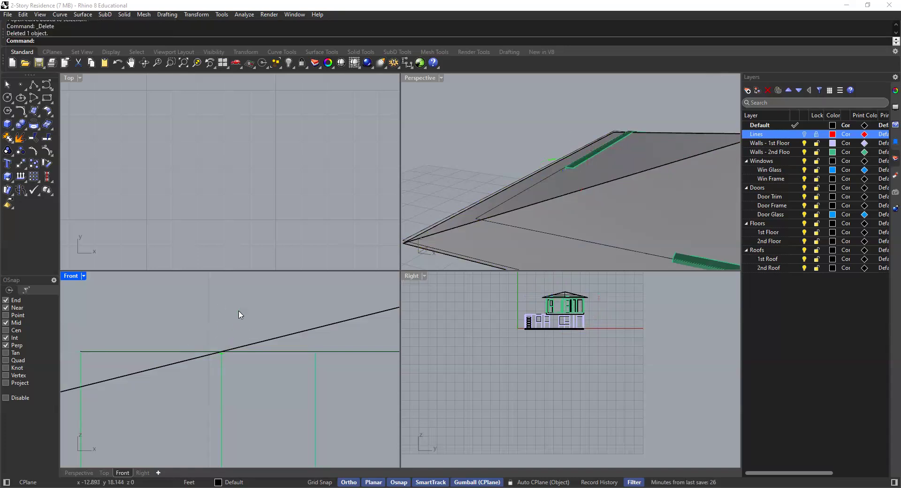
Step: Transfer the two closed outline curves at the wall top and roof eave to the Lines layer
{"action": "left_click", "coordinate": [518, 193]}
{"action": "left_click", "coordinate": [506, 186], "text": "shift"}
{"action": "scroll", "coordinate": [491, 190], "scroll_direction": "down", "scroll_amount": 3}
{"action": "scroll", "coordinate": [502, 193], "scroll_direction": "down", "scroll_amount": 3}
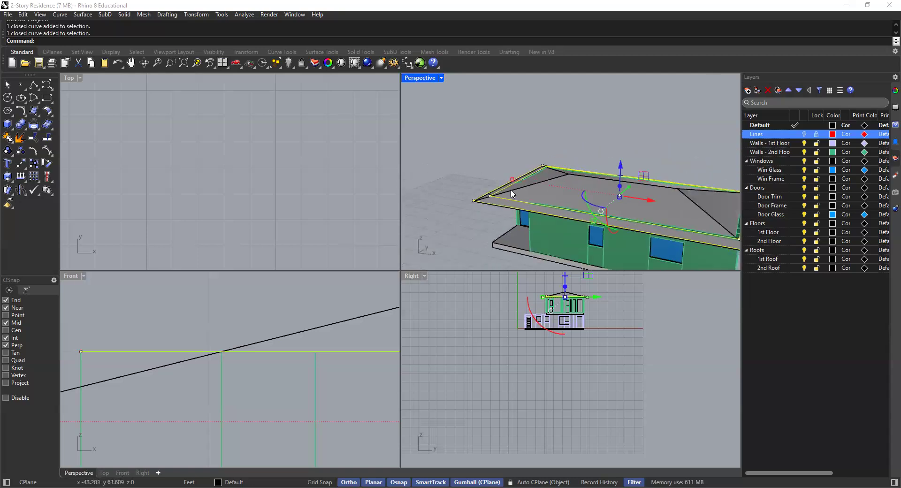
{"action": "mouse_move", "coordinate": [494, 204]}
{"action": "right_mouse_down"}
{"action": "mouse_move", "coordinate": [446, 205]}
{"action": "mouse_move", "coordinate": [490, 177]}
{"action": "mouse_move", "coordinate": [489, 203]}
{"action": "mouse_move", "coordinate": [509, 203]}
{"action": "right_mouse_up"}
{"action": "scroll", "coordinate": [452, 203], "scroll_direction": "up", "scroll_amount": 3}
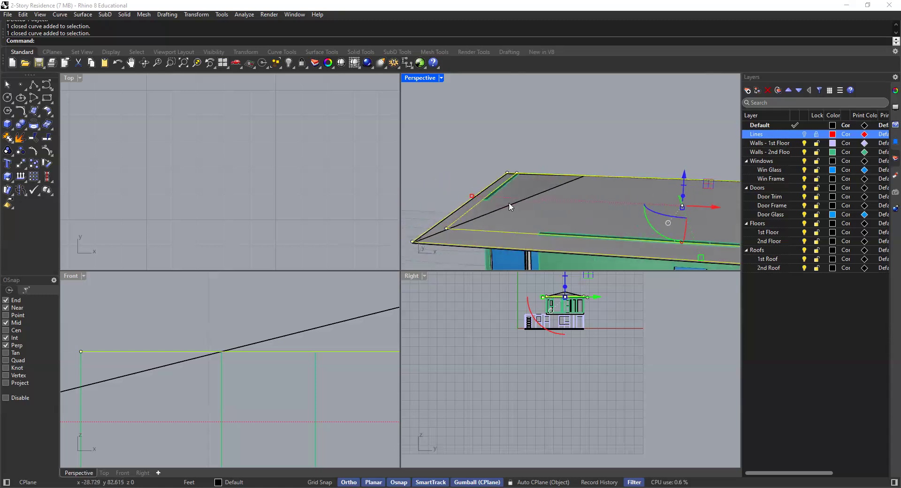
{"action": "right_click", "coordinate": [788, 135]}
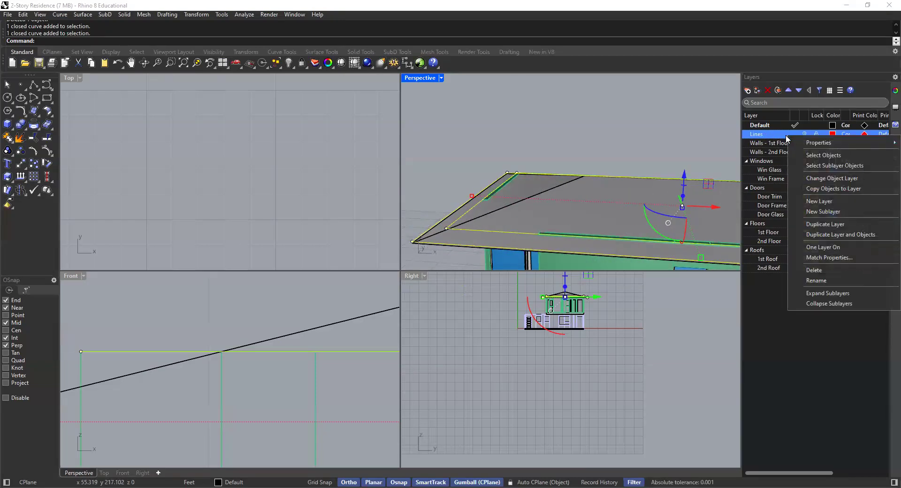
{"action": "left_click", "coordinate": [815, 177]}
Step: Check the individual roof surfaces by selecting them around the hips and ridge, leaving nothing selected
{"action": "right_click_drag", "start_coordinate": [508, 185], "coordinate": [559, 200]}
{"action": "left_click", "coordinate": [556, 183]}
{"action": "left_click", "coordinate": [598, 190]}
{"action": "scroll", "coordinate": [606, 190], "scroll_direction": "down", "scroll_amount": 3}
{"action": "left_click", "coordinate": [582, 175]}
{"action": "left_click", "coordinate": [561, 197]}
{"action": "left_click", "coordinate": [522, 195]}
{"action": "left_click", "coordinate": [540, 220]}
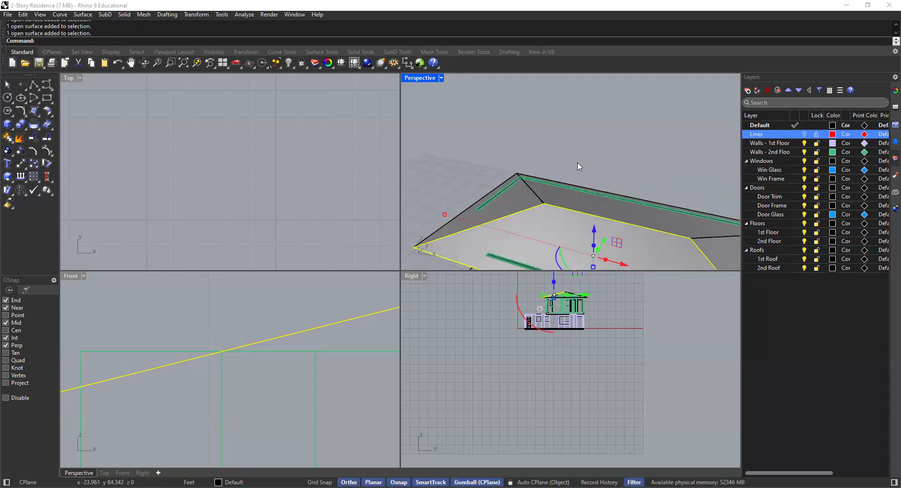
{"action": "left_click", "coordinate": [579, 166]}
Step: Examine in perspective and front view how the lowered roof slope meets the top of the second-floor walls
{"action": "scroll", "coordinate": [486, 204], "scroll_direction": "up", "scroll_amount": 5}
{"action": "scroll", "coordinate": [485, 205], "scroll_direction": "up", "scroll_amount": 3}
{"action": "right_click_drag", "start_coordinate": [485, 207], "coordinate": [522, 180]}
{"action": "scroll", "coordinate": [328, 317], "scroll_direction": "down", "scroll_amount": 3}
{"action": "scroll", "coordinate": [315, 323], "scroll_direction": "down", "scroll_amount": 1}
{"action": "scroll", "coordinate": [320, 327], "scroll_direction": "up", "scroll_amount": 2}
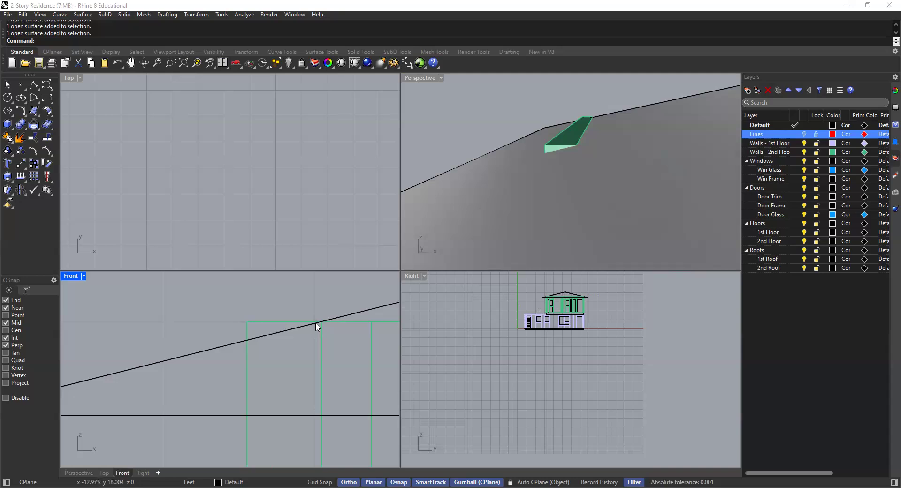
{"action": "scroll", "coordinate": [326, 311], "scroll_direction": "down", "scroll_amount": 4}
{"action": "scroll", "coordinate": [309, 333], "scroll_direction": "up", "scroll_amount": 1}
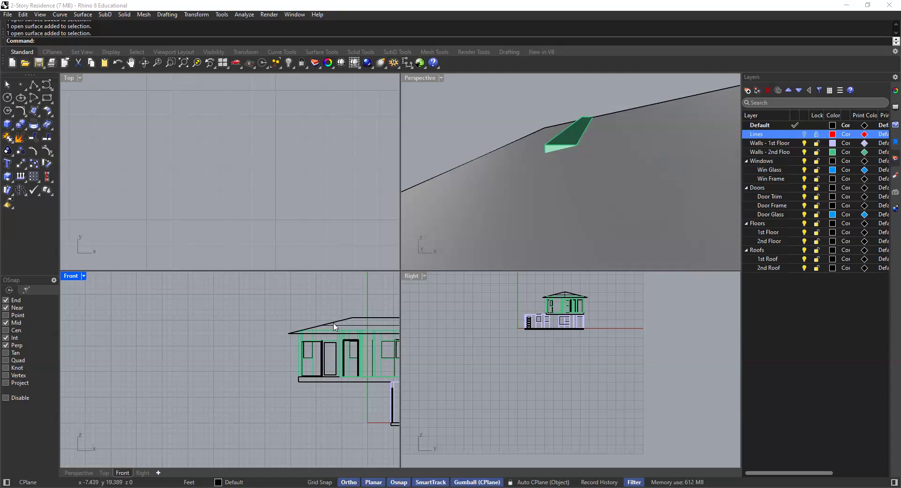
{"action": "scroll", "coordinate": [324, 329], "scroll_direction": "up", "scroll_amount": 1}
{"action": "scroll", "coordinate": [334, 324], "scroll_direction": "up", "scroll_amount": 1}
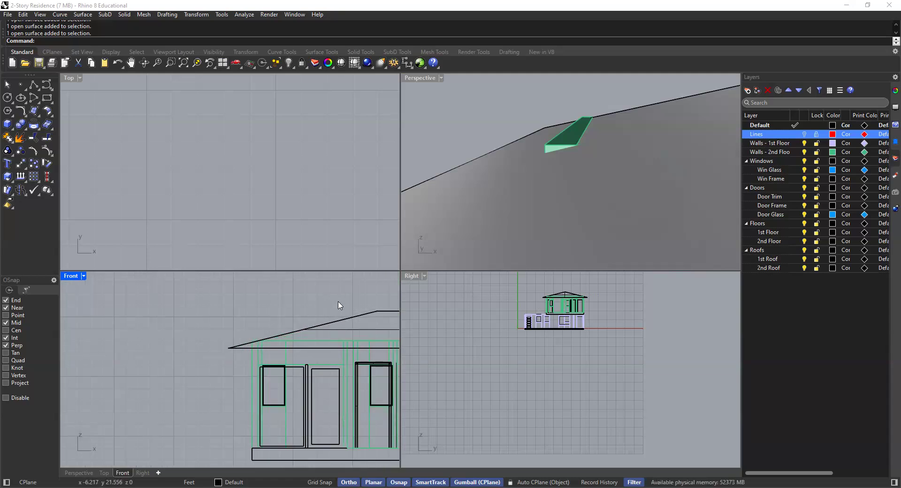
{"action": "scroll", "coordinate": [500, 199], "scroll_direction": "down", "scroll_amount": 7}
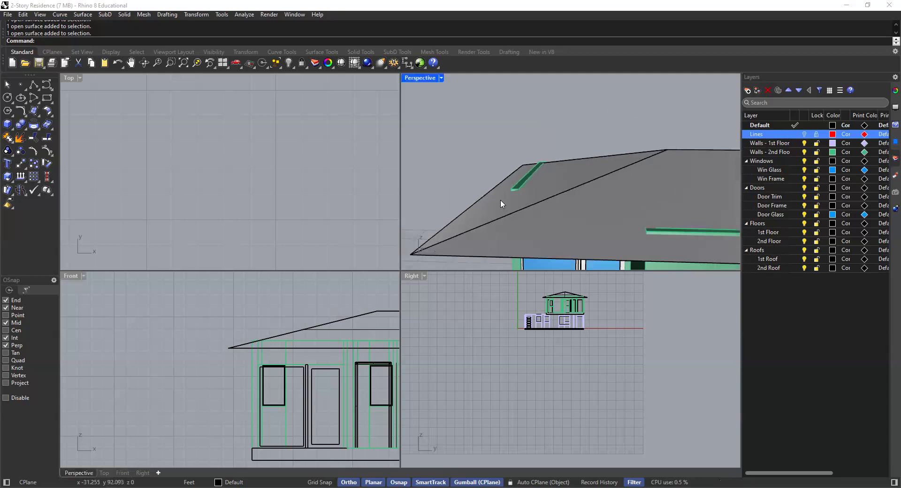
Step: Extrude the triangular hip-end roof surface by 12" with ExtrudeSrf as a solid, keeping the input surface
{"action": "scroll", "coordinate": [522, 186], "scroll_direction": "up", "scroll_amount": 5}
{"action": "right_click_drag", "start_coordinate": [516, 193], "coordinate": [516, 193], "text": "shift"}
{"action": "left_click", "coordinate": [515, 193]}
{"action": "left_click", "coordinate": [547, 143]}
{"action": "left_click", "coordinate": [513, 205]}
{"action": "key", "text": "Up"}
{"action": "type", "text": "trude"}
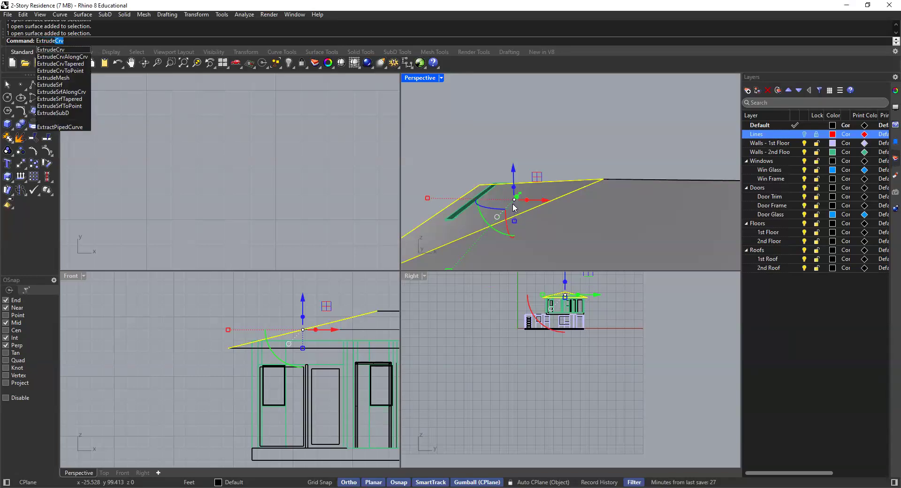
{"action": "type", "text": "Srf"}
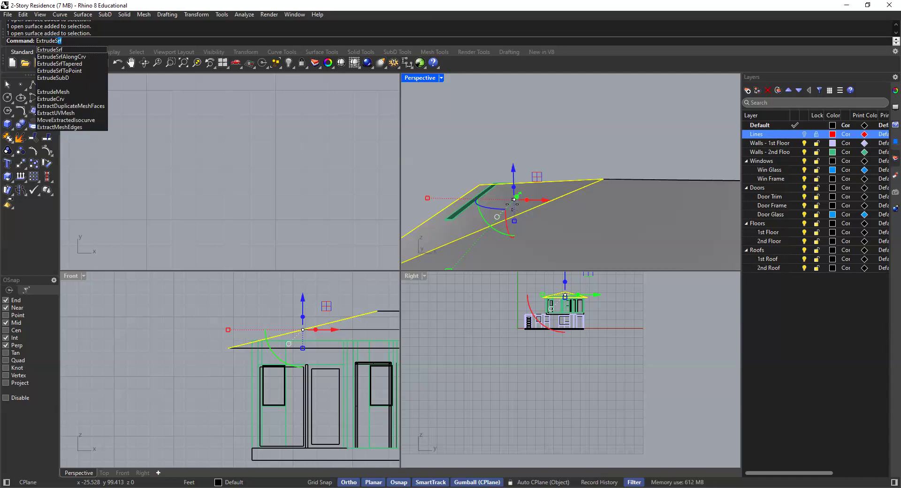
{"action": "key", "text": "Return"}
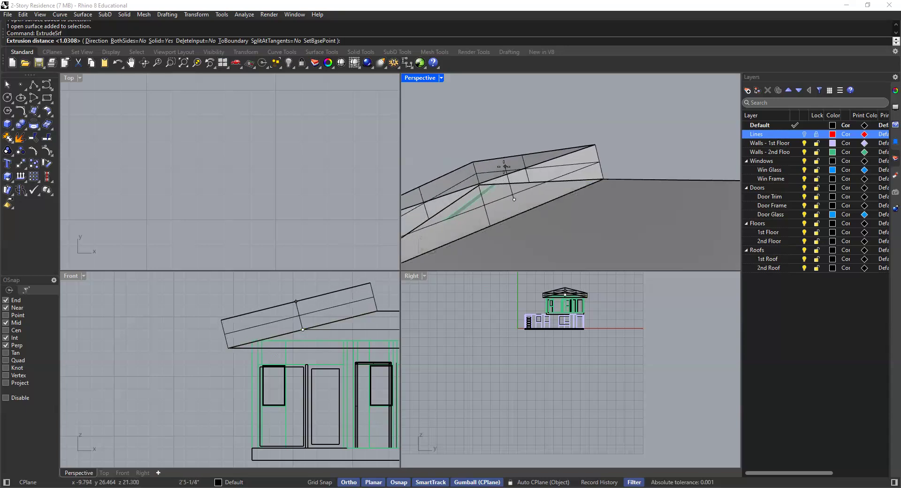
{"action": "type", "text": "12\""}
{"action": "key", "text": "Return"}
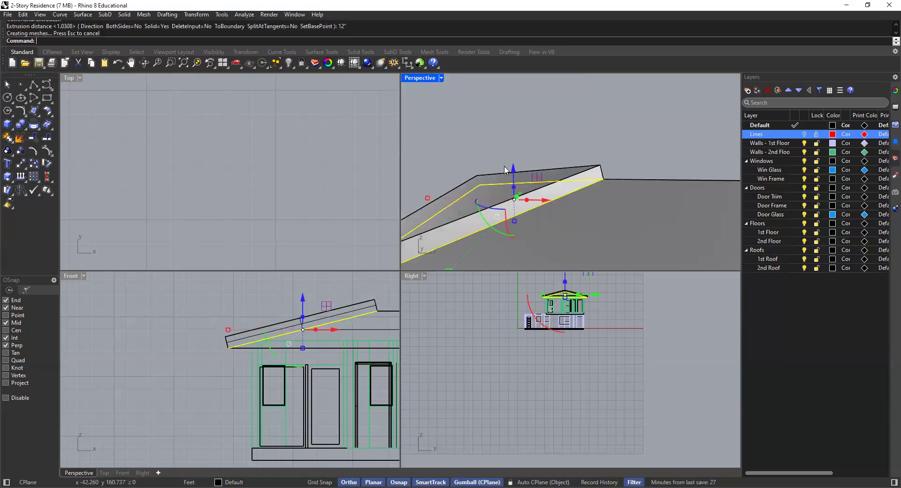
{"action": "left_click", "coordinate": [624, 146]}
Step: Extrude the adjacent long roof slope by 12" as a solid
{"action": "scroll", "coordinate": [595, 174], "scroll_direction": "up", "scroll_amount": 8}
{"action": "right_click_drag", "start_coordinate": [565, 194], "coordinate": [583, 207], "text": "shift"}
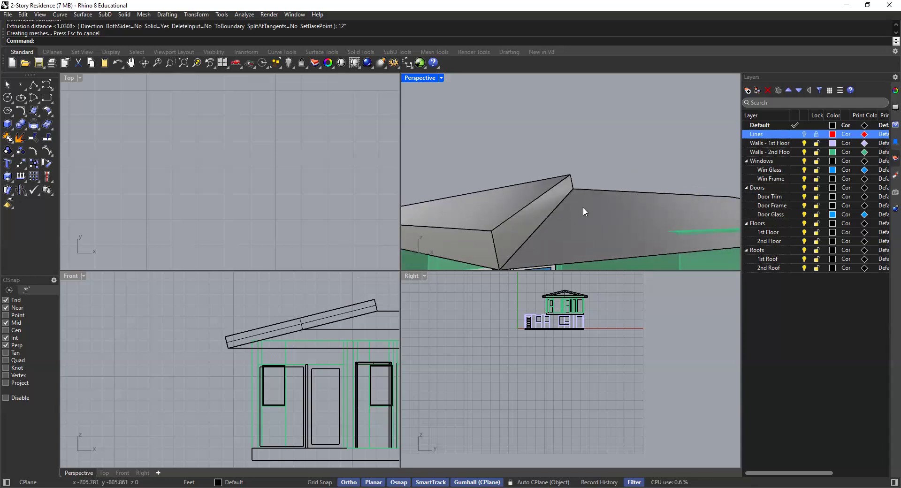
{"action": "left_click", "coordinate": [581, 209]}
{"action": "right_click", "coordinate": [579, 212]}
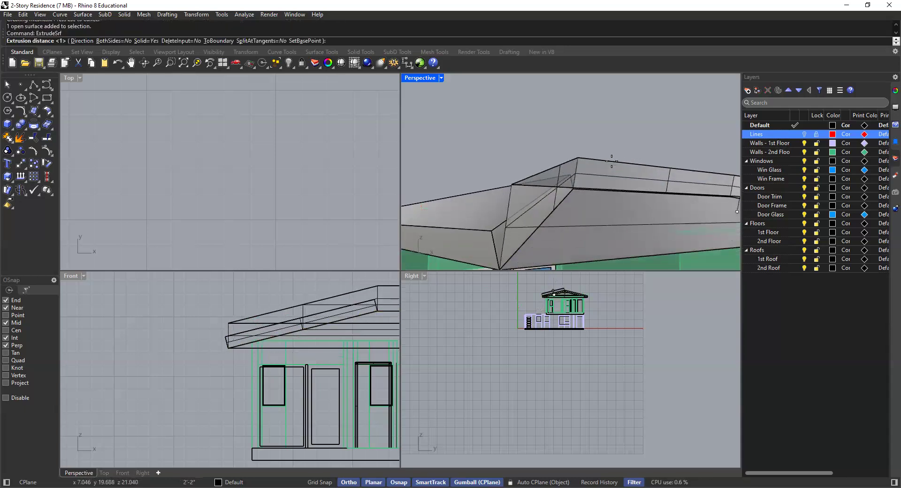
{"action": "type", "text": "12"}
{"action": "key", "text": "Return"}
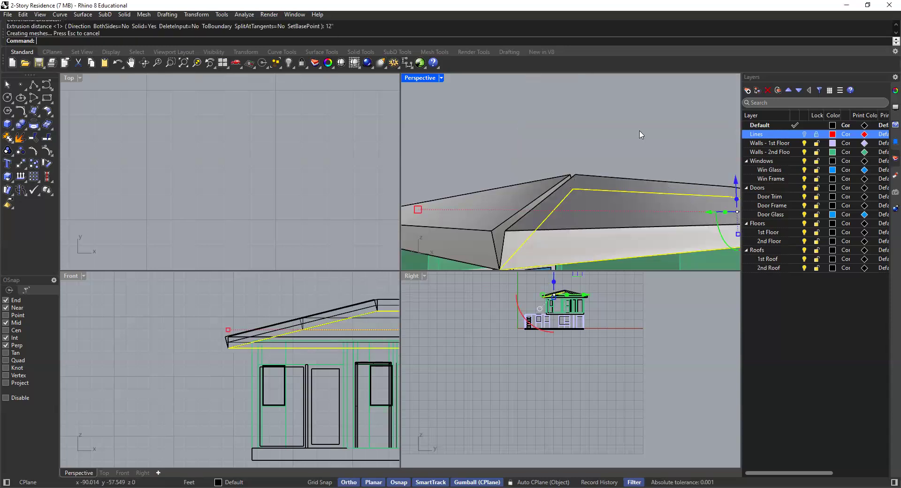
Step: Examine how the two thickened roof slopes meet along the hip and how their eave edges are angled
{"action": "right_click_drag", "start_coordinate": [576, 196], "coordinate": [618, 192]}
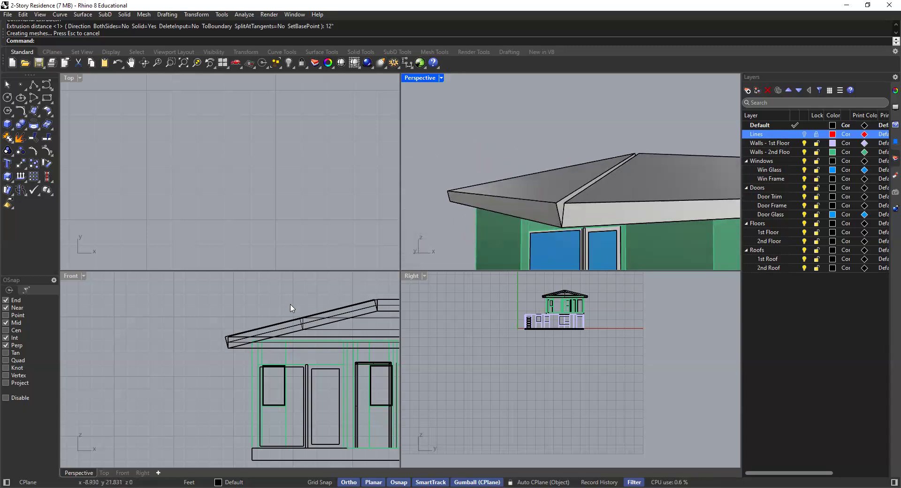
{"action": "scroll", "coordinate": [290, 308], "scroll_direction": "up", "scroll_amount": 5}
{"action": "right_click_drag", "start_coordinate": [306, 342], "coordinate": [246, 336]}
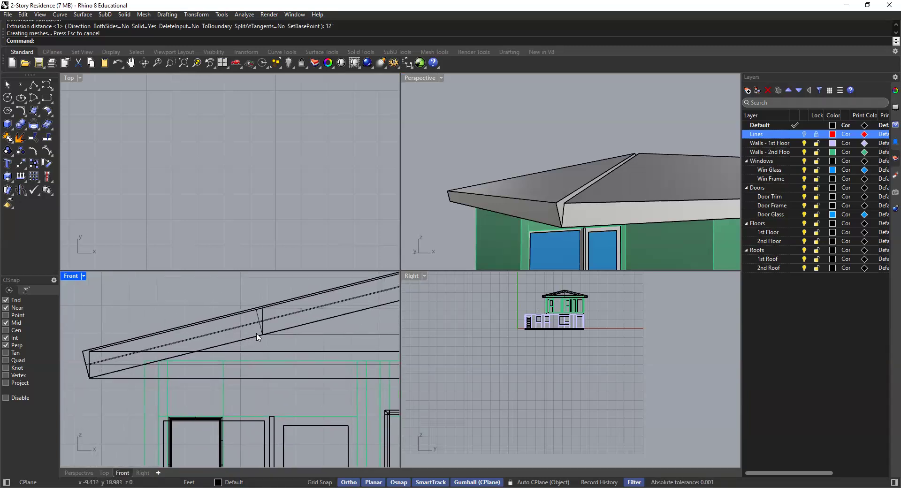
{"action": "right_click_drag", "start_coordinate": [251, 327], "coordinate": [278, 324]}
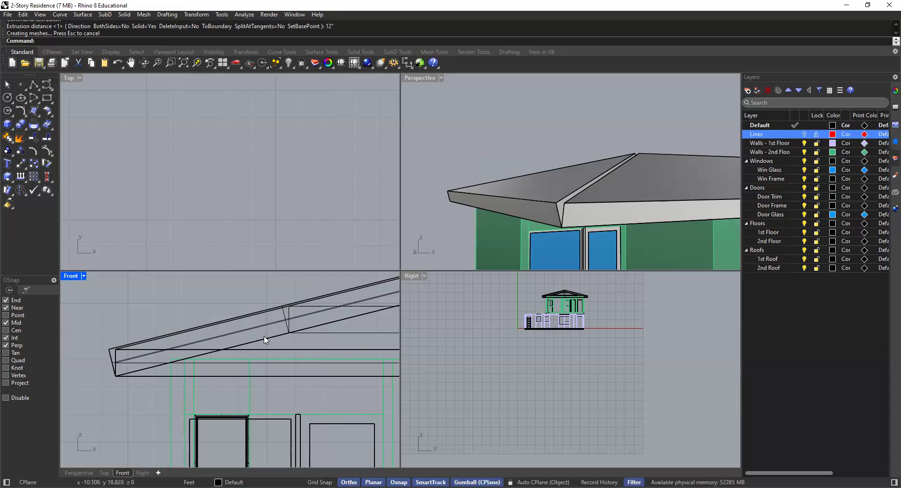
{"action": "left_click", "coordinate": [554, 182]}
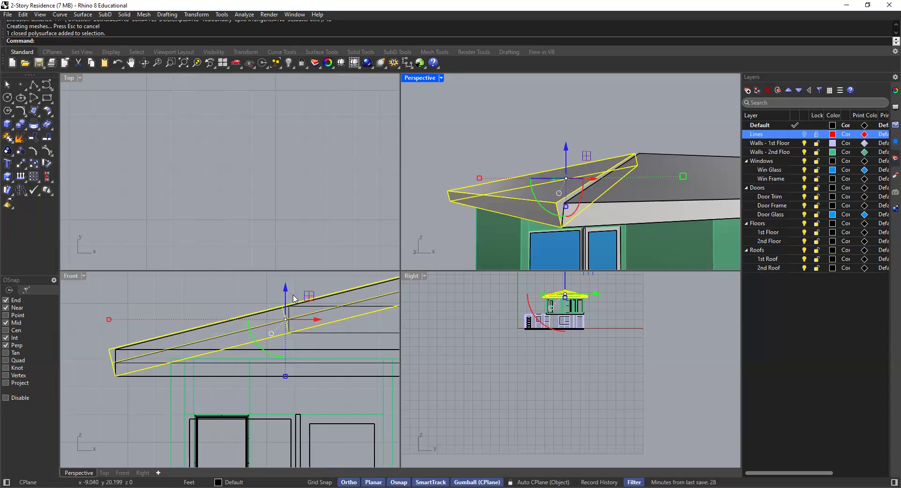
{"action": "scroll", "coordinate": [287, 331], "scroll_direction": "up", "scroll_amount": 3}
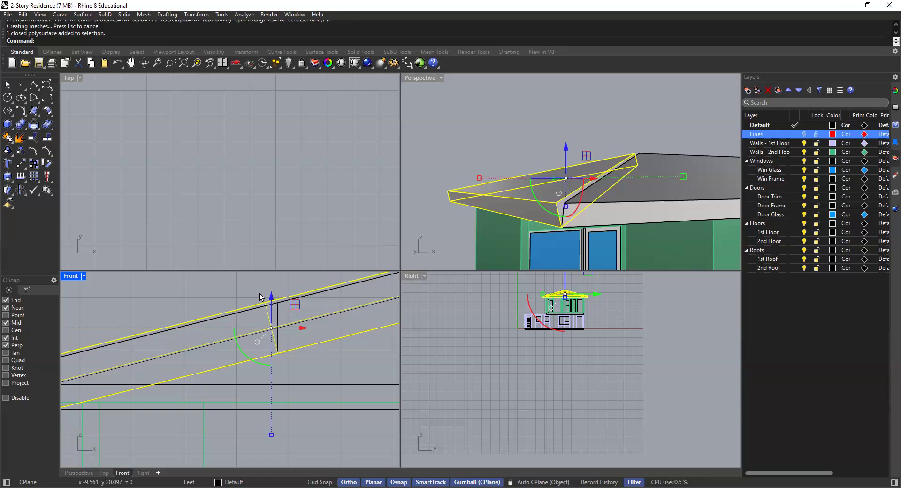
{"action": "left_click", "coordinate": [243, 290]}
{"action": "scroll", "coordinate": [295, 297], "scroll_direction": "down", "scroll_amount": 4}
{"action": "scroll", "coordinate": [393, 239], "scroll_direction": "down", "scroll_amount": 6}
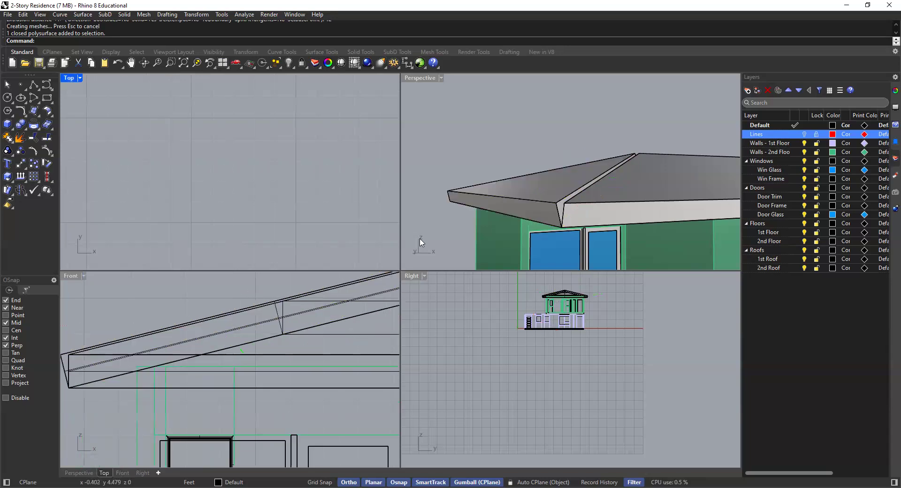
Step: Delete the two extruded roof solids, leaving the original roof surfaces
{"action": "left_click", "coordinate": [525, 193]}
{"action": "left_click", "coordinate": [651, 202], "text": "shift"}
{"action": "key", "text": "Delete"}
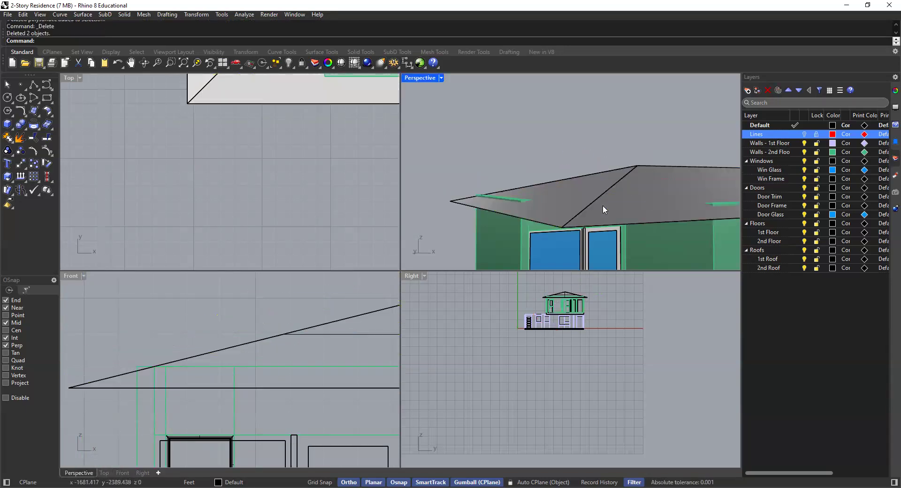
Step: Duplicate the rear sloping hip edge of the roof's triangular end as a separate line with DupEdge
{"action": "scroll", "coordinate": [313, 303], "scroll_direction": "up", "scroll_amount": 5}
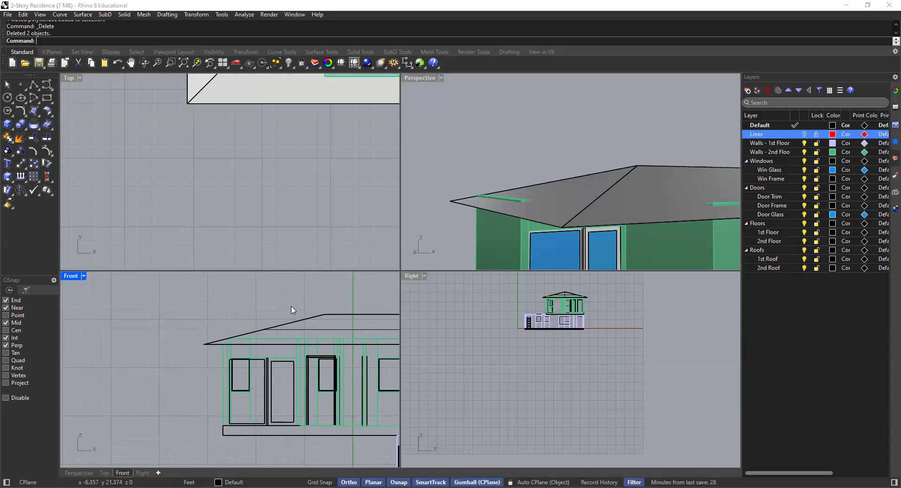
{"action": "type", "text": "DupEdge"}
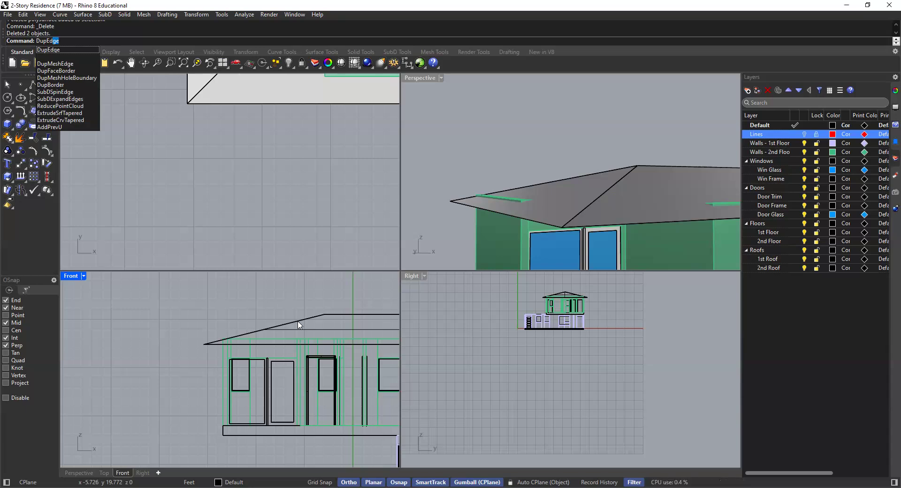
{"action": "key", "text": "Return"}
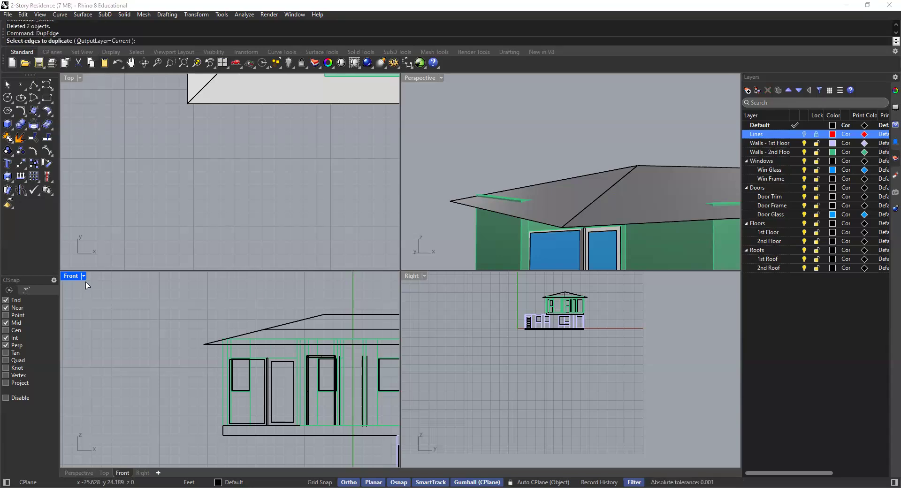
{"action": "scroll", "coordinate": [292, 330], "scroll_direction": "up", "scroll_amount": 2}
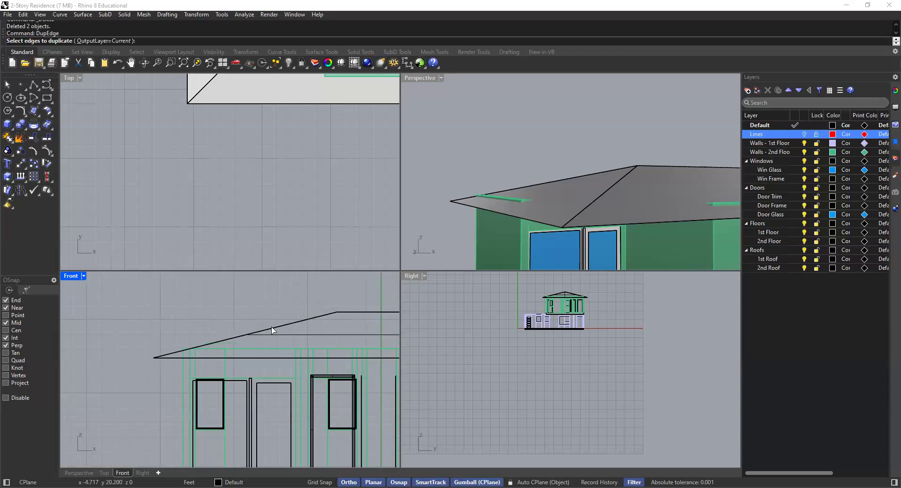
{"action": "left_click", "coordinate": [281, 329]}
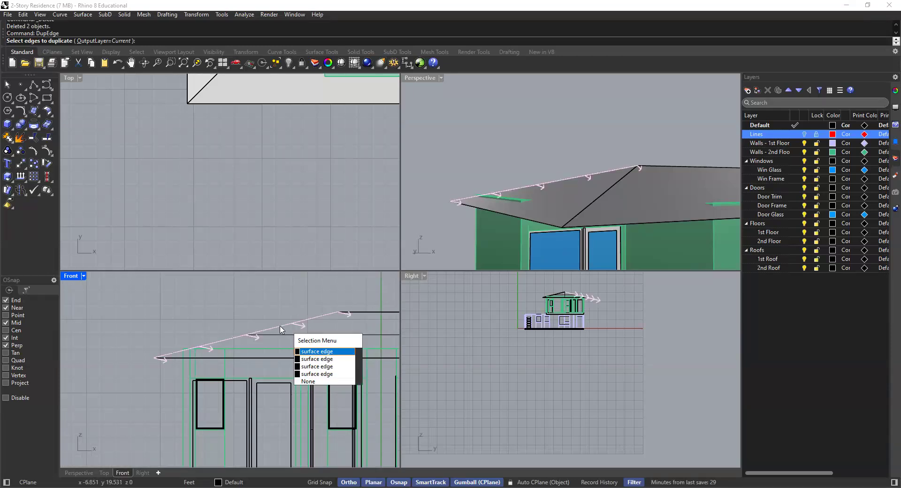
{"action": "left_click", "coordinate": [314, 352]}
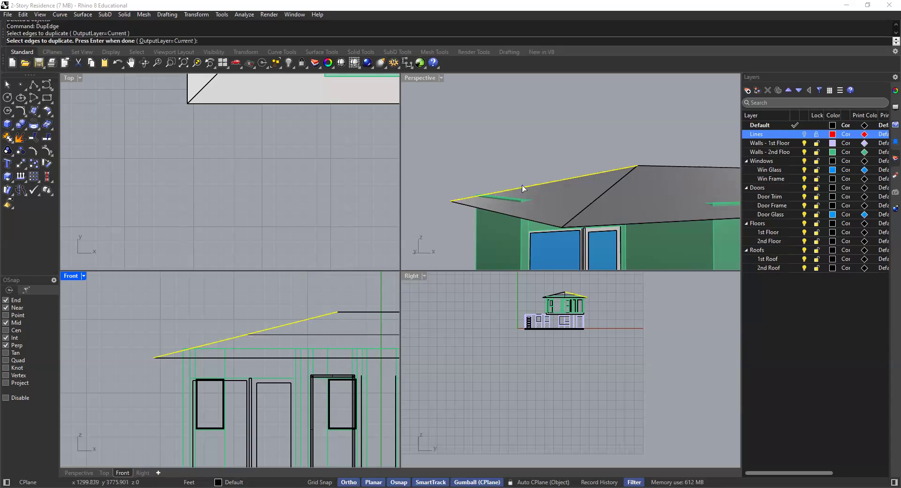
{"action": "type", "text": "MOV"}
{"action": "key", "text": "Return"}
{"action": "type", "text": "MOVE"}
{"action": "key", "text": "Return"}
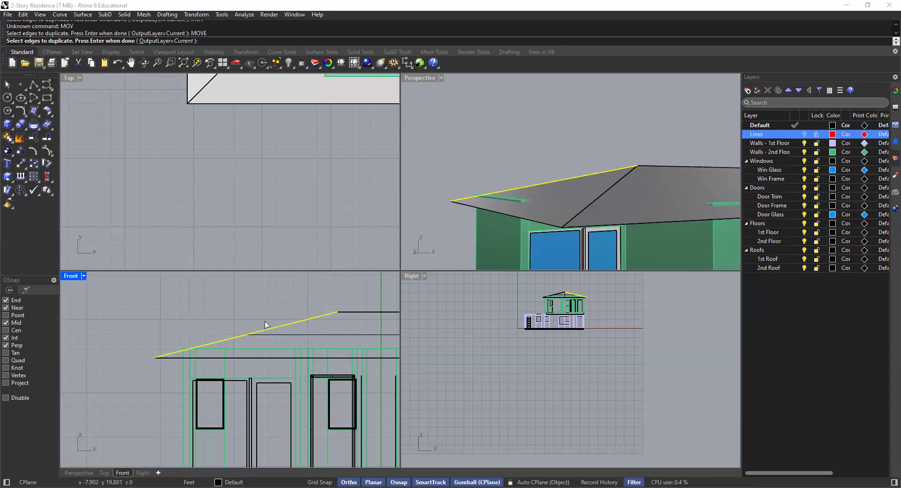
{"action": "key", "text": "Return"}
{"action": "left_click_drag", "start_coordinate": [246, 306], "coordinate": [244, 274]}
{"action": "scroll", "coordinate": [257, 310], "scroll_direction": "down", "scroll_amount": 6}
{"action": "scroll", "coordinate": [278, 361], "scroll_direction": "up", "scroll_amount": 3}
{"action": "key", "text": "ctrl+z"}
{"action": "scroll", "coordinate": [280, 324], "scroll_direction": "up", "scroll_amount": 2}
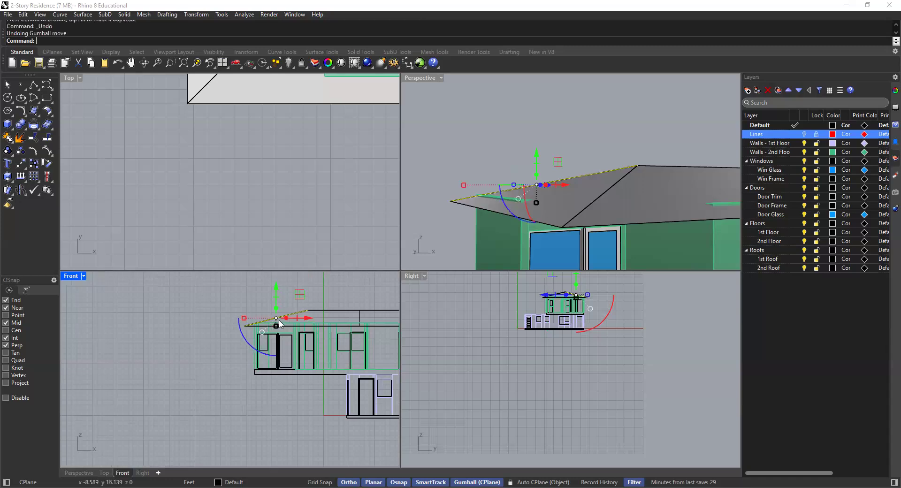
Step: Move the duplicated hip line straight up so it sits clear above the roof in the Front view
{"action": "scroll", "coordinate": [279, 324], "scroll_direction": "up", "scroll_amount": 3}
{"action": "left_click_drag", "start_coordinate": [283, 341], "coordinate": [278, 307]}
{"action": "left_click", "coordinate": [221, 364]}
{"action": "scroll", "coordinate": [310, 344], "scroll_direction": "up", "scroll_amount": 3}
{"action": "scroll", "coordinate": [296, 362], "scroll_direction": "up", "scroll_amount": 2}
Step: Offset the raised hip line by 12" to its upper side in the Front view
{"action": "left_click", "coordinate": [285, 342]}
{"action": "left_click", "coordinate": [293, 365]}
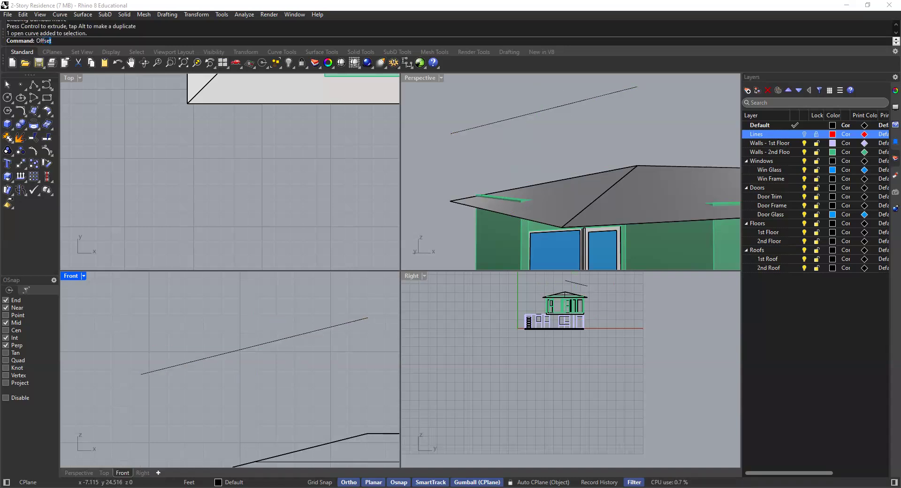
{"action": "key", "text": "Return"}
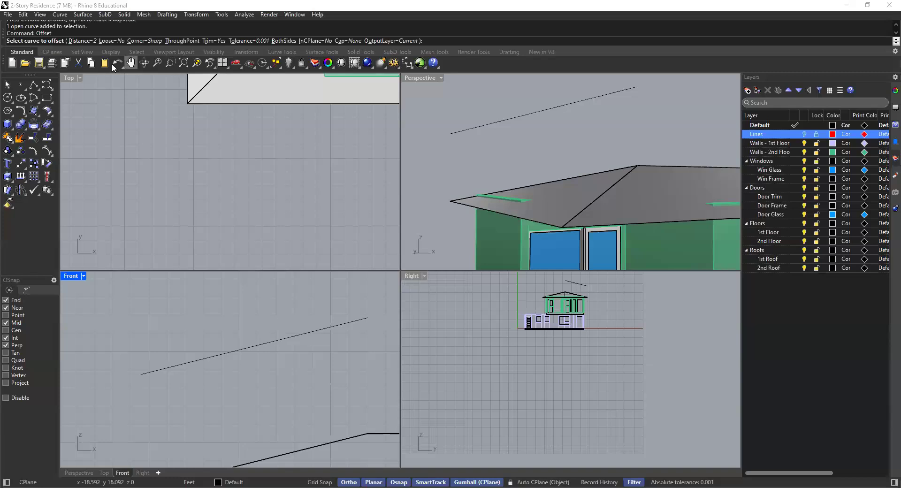
{"action": "left_click", "coordinate": [75, 40]}
{"action": "type", "text": "12"}
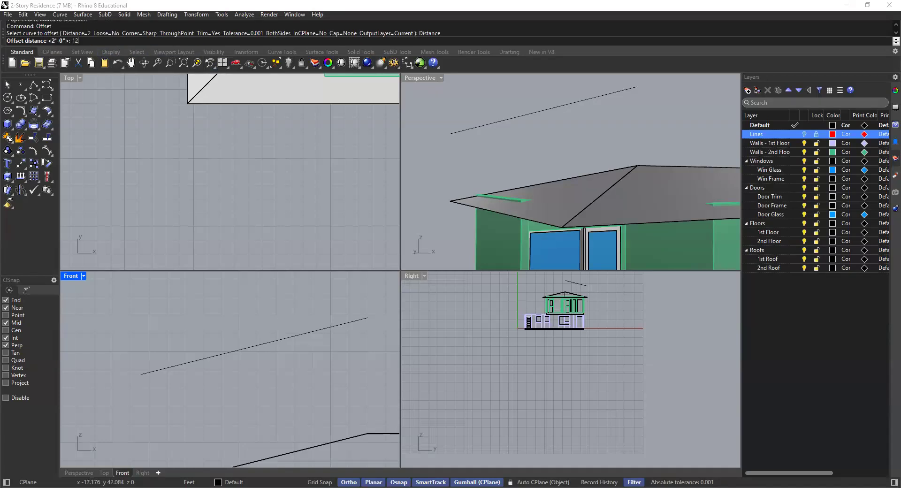
{"action": "type", "text": "\""}
{"action": "key", "text": "Return"}
{"action": "left_click", "coordinate": [264, 347]}
{"action": "left_click", "coordinate": [255, 313]}
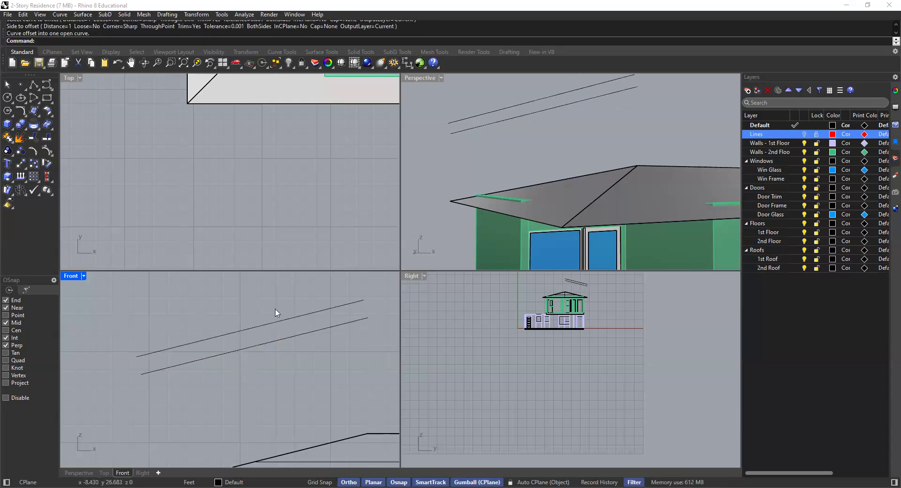
{"action": "right_click_drag", "start_coordinate": [485, 174], "coordinate": [395, 254]}
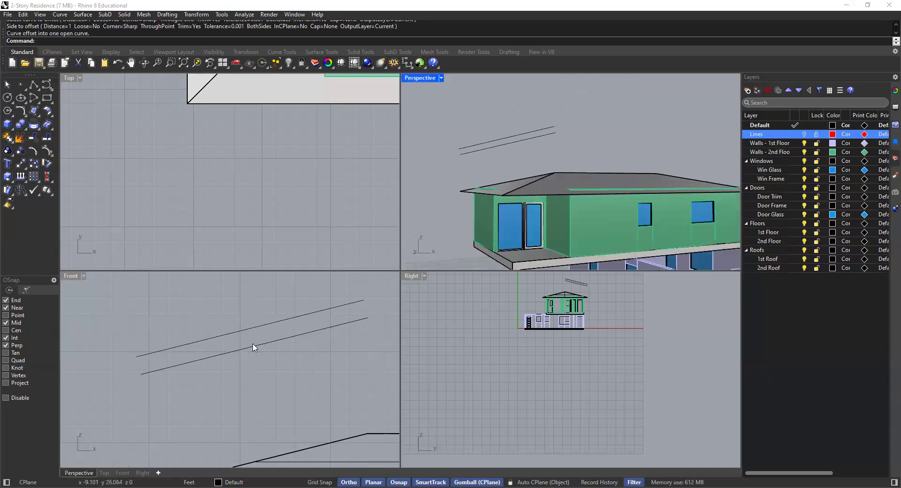
{"action": "scroll", "coordinate": [254, 348], "scroll_direction": "down", "scroll_amount": 2}
{"action": "right_click_drag", "start_coordinate": [495, 192], "coordinate": [518, 177]}
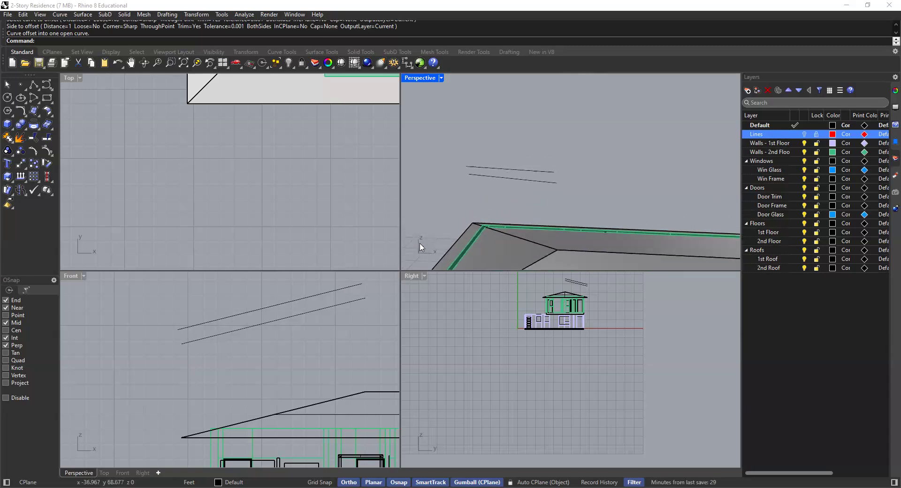
{"action": "mouse_move", "coordinate": [460, 212]}
{"action": "right_mouse_down"}
{"action": "mouse_move", "coordinate": [475, 196]}
{"action": "mouse_move", "coordinate": [450, 222]}
{"action": "right_mouse_up"}
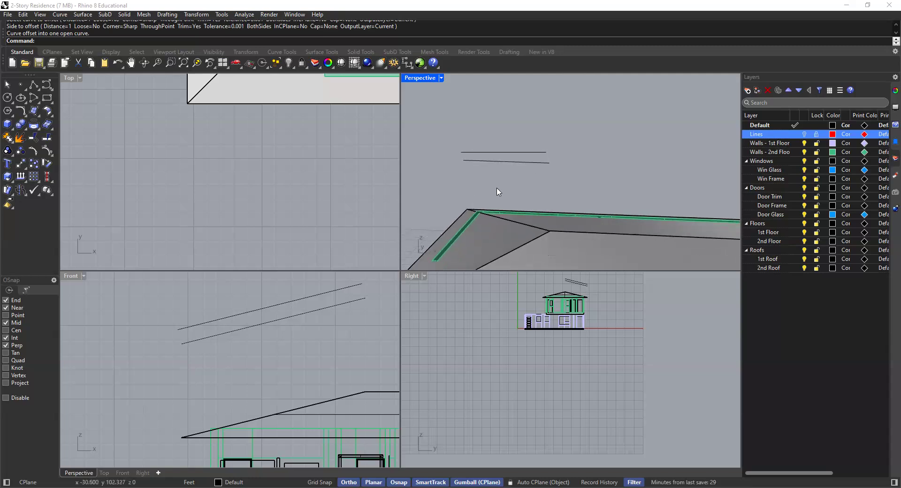
{"action": "right_click_drag", "start_coordinate": [497, 193], "coordinate": [517, 195]}
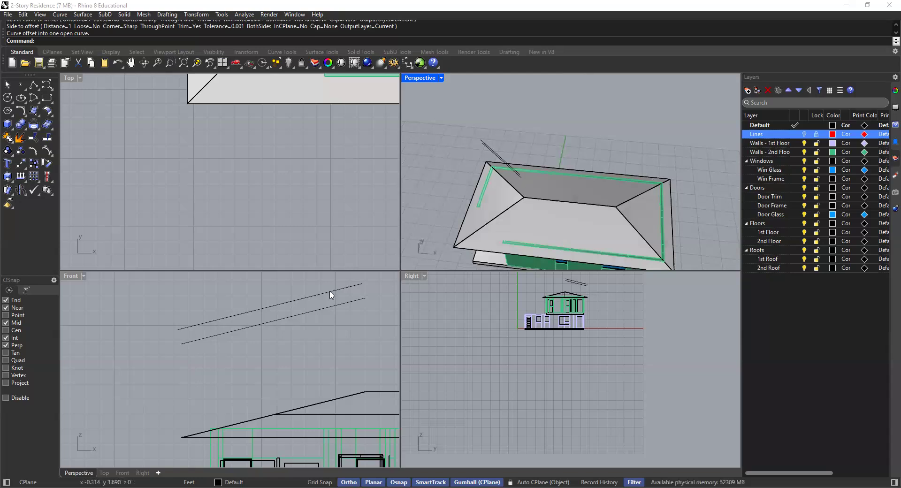
Step: Draw a vertical polyline in the Front view from the lower sloping guide line up past the upper one
{"action": "left_click", "coordinate": [228, 293]}
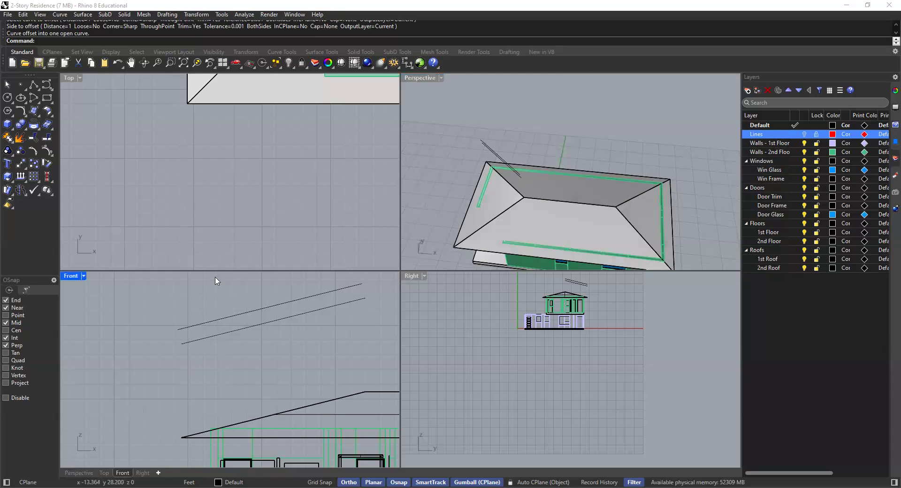
{"action": "left_click", "coordinate": [33, 86]}
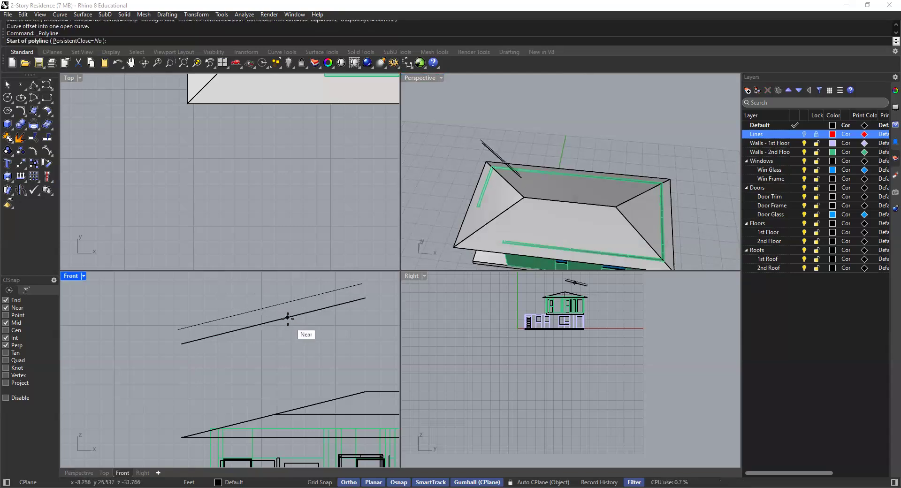
{"action": "right_click_drag", "start_coordinate": [288, 318], "coordinate": [287, 362]}
{"action": "left_click", "coordinate": [286, 363]}
{"action": "left_click", "coordinate": [287, 323]}
{"action": "key", "text": "Return"}
{"action": "scroll", "coordinate": [302, 361], "scroll_direction": "up", "scroll_amount": 3}
{"action": "scroll", "coordinate": [295, 336], "scroll_direction": "up", "scroll_amount": 6}
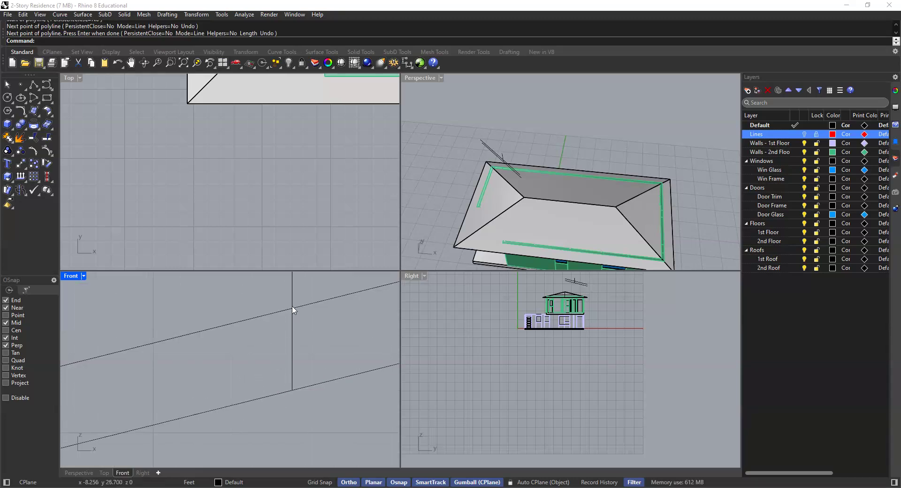
Step: Try extruding the triangular hip-end surface and the adjacent long roof slope together straight up as solids with ExtrudeSrf
{"action": "scroll", "coordinate": [292, 325], "scroll_direction": "down", "scroll_amount": 8}
{"action": "right_click_drag", "start_coordinate": [494, 225], "coordinate": [525, 196]}
{"action": "left_click", "coordinate": [499, 221]}
{"action": "left_click", "coordinate": [535, 230], "text": "shift"}
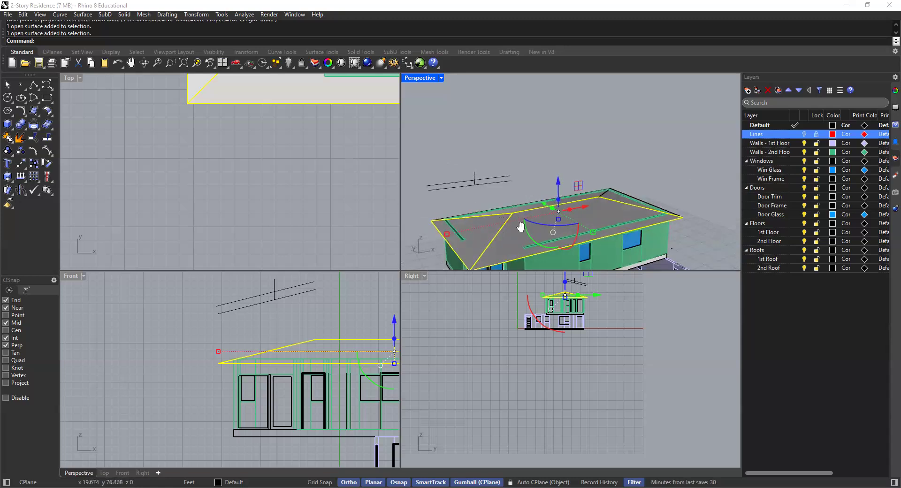
{"action": "right_click_drag", "start_coordinate": [520, 227], "coordinate": [515, 224], "text": "shift"}
{"action": "type", "text": "ExtDU"}
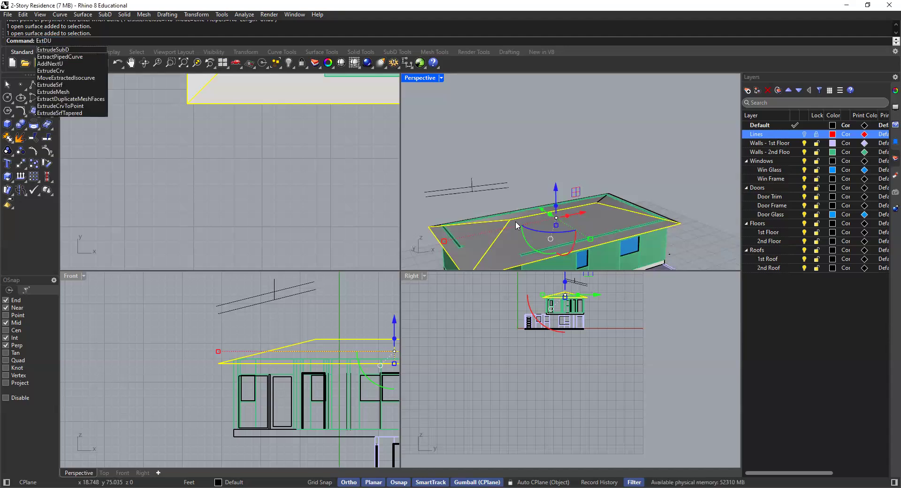
{"action": "key", "text": "BackSpace"}
{"action": "key", "text": "BackSpace"}
{"action": "type", "text": "r"}
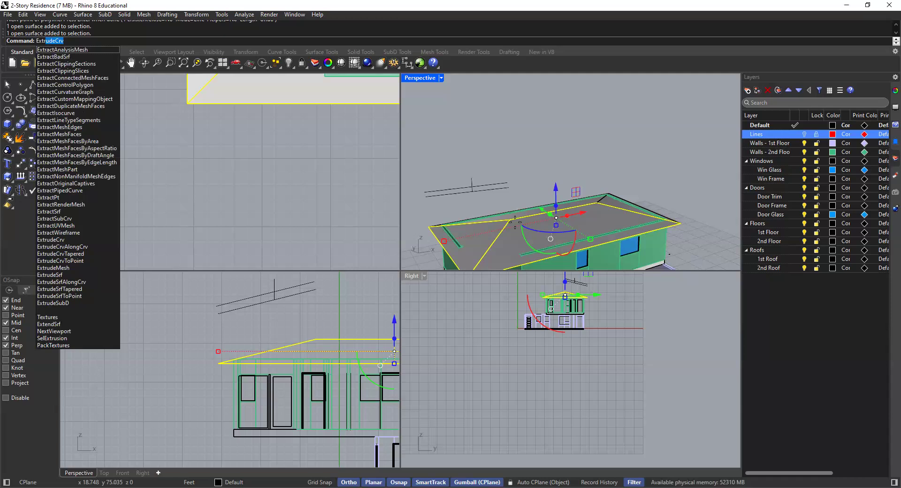
{"action": "type", "text": "udeSrf"}
{"action": "key", "text": "Return"}
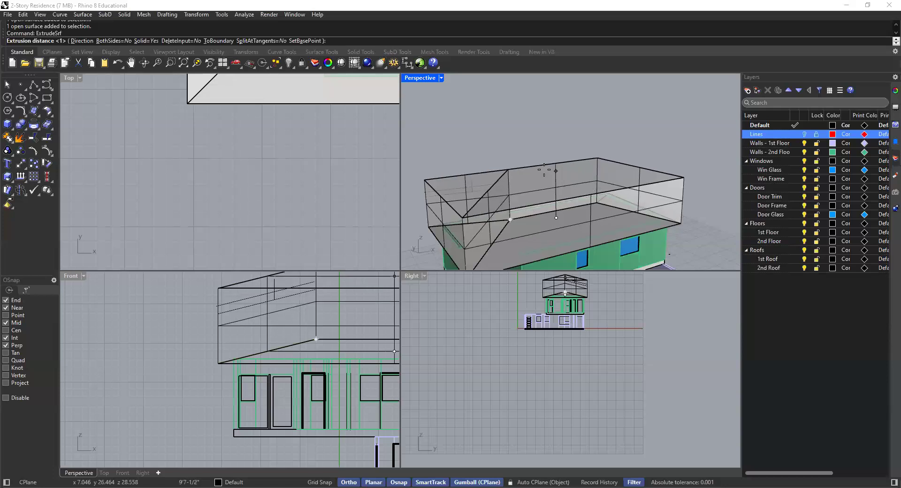
{"action": "left_click", "coordinate": [544, 170]}
{"action": "right_click_drag", "start_coordinate": [548, 172], "coordinate": [566, 170]}
{"action": "left_click", "coordinate": [545, 142]}
Step: Delete the trial roof extrusion, leaving the original roof surfaces
{"action": "right_click_drag", "start_coordinate": [501, 206], "coordinate": [514, 225]}
{"action": "left_click", "coordinate": [557, 204]}
{"action": "key", "text": "Delete"}
Step: Select all four hip roof surfaces and begin extruding them as solids with ExtrudeSrf, keeping the input surfaces
{"action": "scroll", "coordinate": [490, 228], "scroll_direction": "up", "scroll_amount": 3}
{"action": "left_click", "coordinate": [491, 226]}
{"action": "left_click", "coordinate": [529, 194], "text": "shift"}
{"action": "left_click", "coordinate": [531, 230], "text": "shift"}
{"action": "left_click", "coordinate": [643, 163], "text": "shift"}
{"action": "scroll", "coordinate": [535, 226], "scroll_direction": "down", "scroll_amount": 3}
{"action": "right_click_drag", "start_coordinate": [515, 123], "coordinate": [542, 197]}
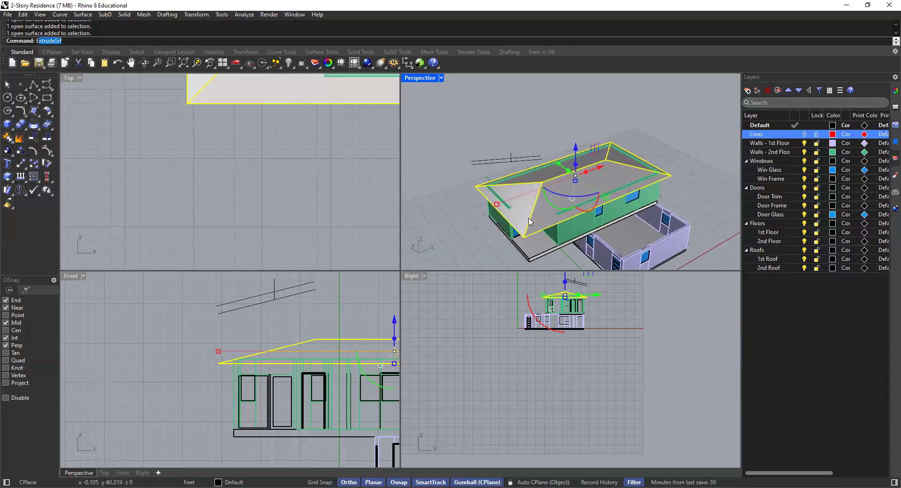
{"action": "type", "text": "trud"}
{"action": "key", "text": "Return"}
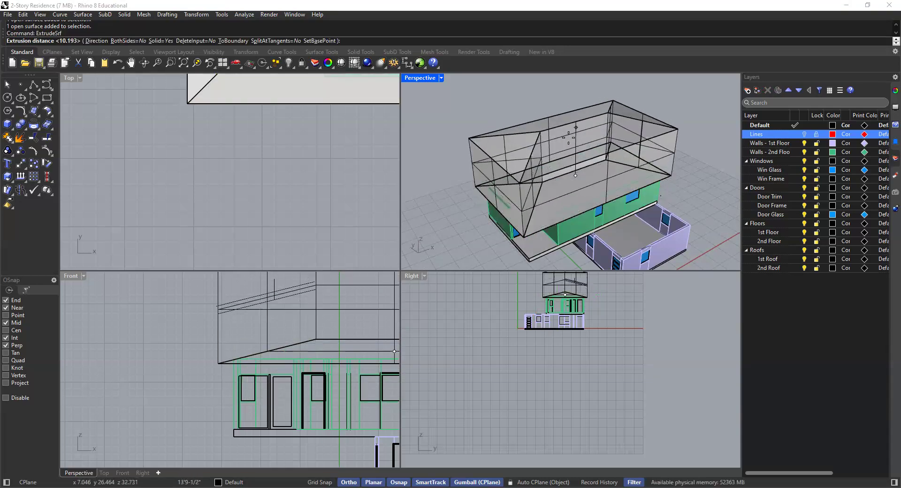
Step: Set the extrusion base point where the vertical line meets the lower guide line and extrude up to its intersection with the upper guide line
{"action": "scroll", "coordinate": [579, 180], "scroll_direction": "up", "scroll_amount": 2}
{"action": "right_click_drag", "start_coordinate": [555, 141], "coordinate": [619, 135], "text": "shift"}
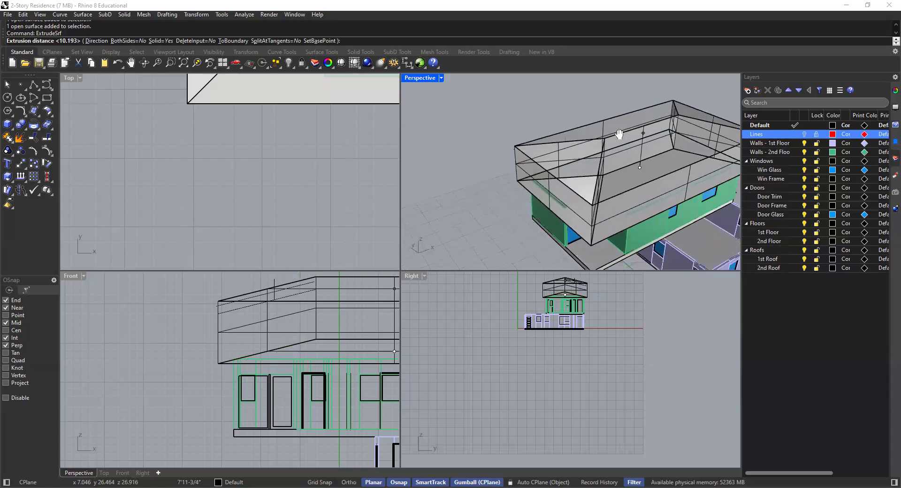
{"action": "scroll", "coordinate": [279, 309], "scroll_direction": "up", "scroll_amount": 4}
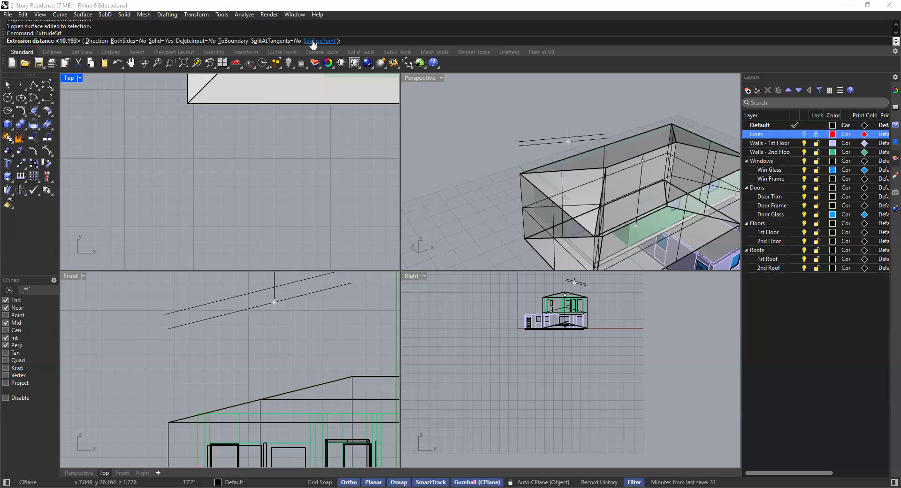
{"action": "scroll", "coordinate": [315, 254], "scroll_direction": "down", "scroll_amount": 2}
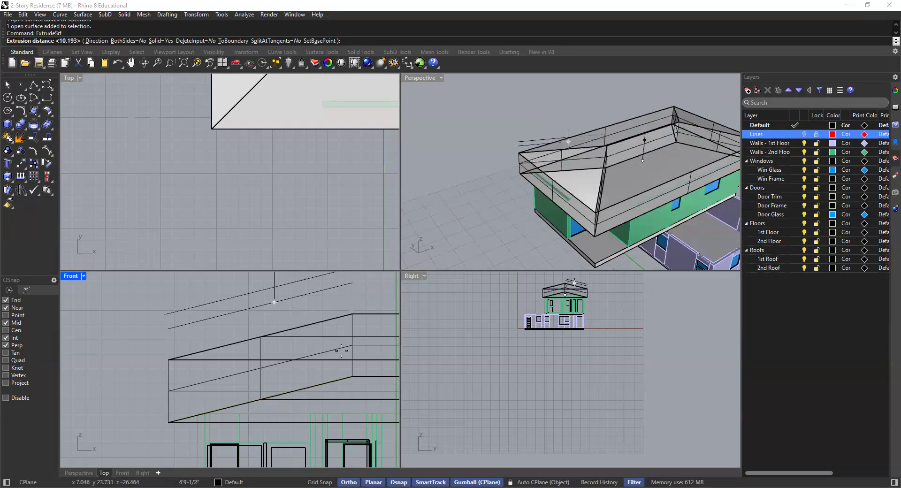
{"action": "scroll", "coordinate": [341, 351], "scroll_direction": "down", "scroll_amount": 6}
{"action": "right_click_drag", "start_coordinate": [328, 355], "coordinate": [304, 349]}
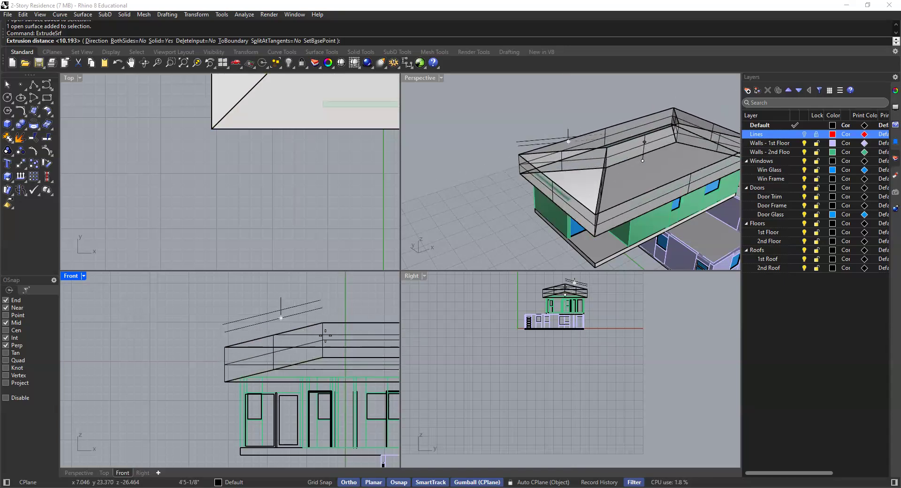
{"action": "left_click", "coordinate": [319, 41]}
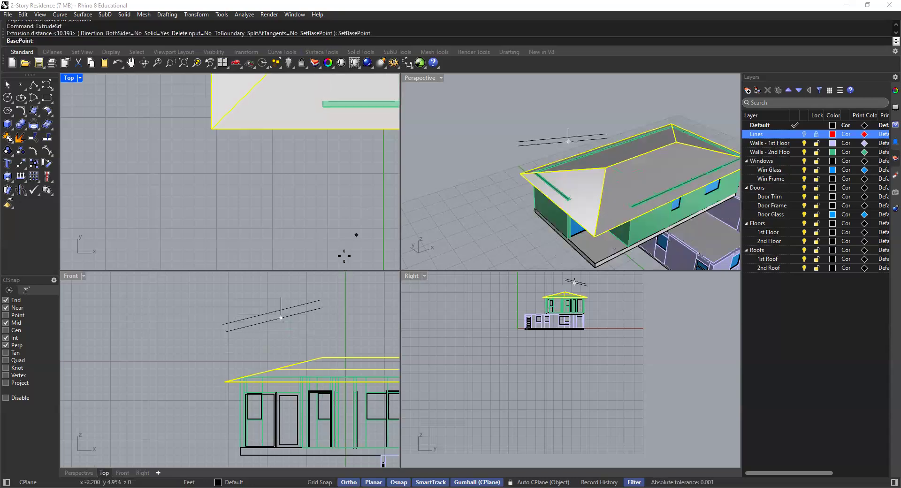
{"action": "scroll", "coordinate": [281, 317], "scroll_direction": "up", "scroll_amount": 4}
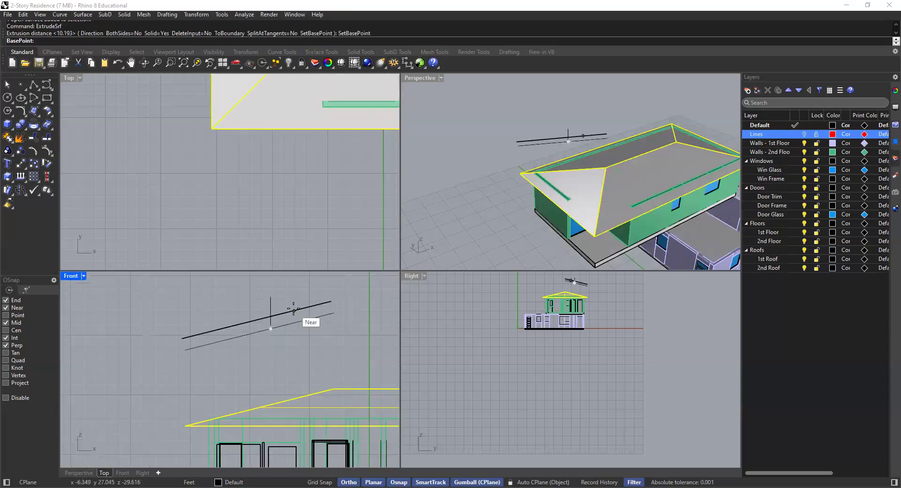
{"action": "left_click", "coordinate": [272, 327]}
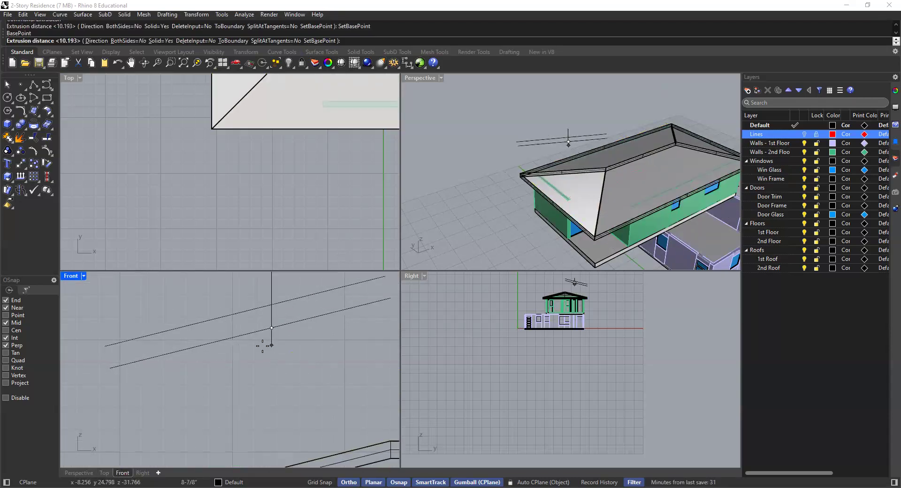
{"action": "left_click", "coordinate": [271, 304]}
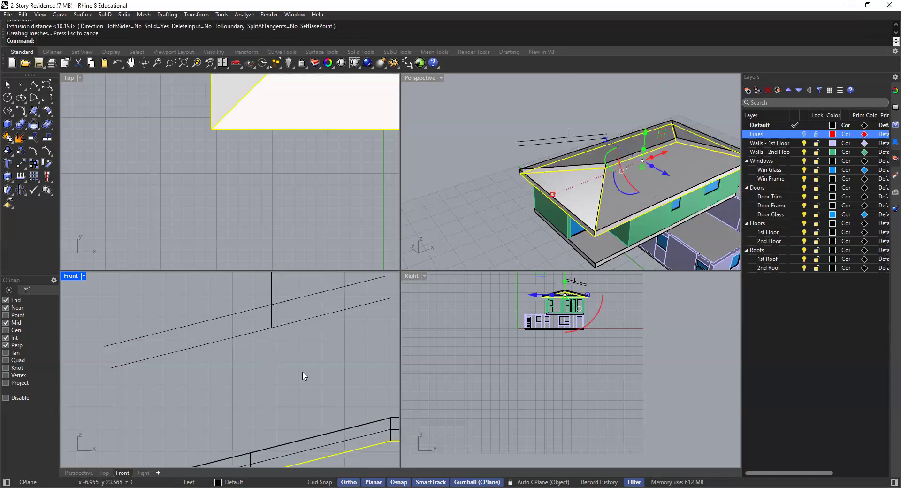
{"action": "key", "text": "Escape"}
{"action": "scroll", "coordinate": [303, 375], "scroll_direction": "down", "scroll_amount": 5}
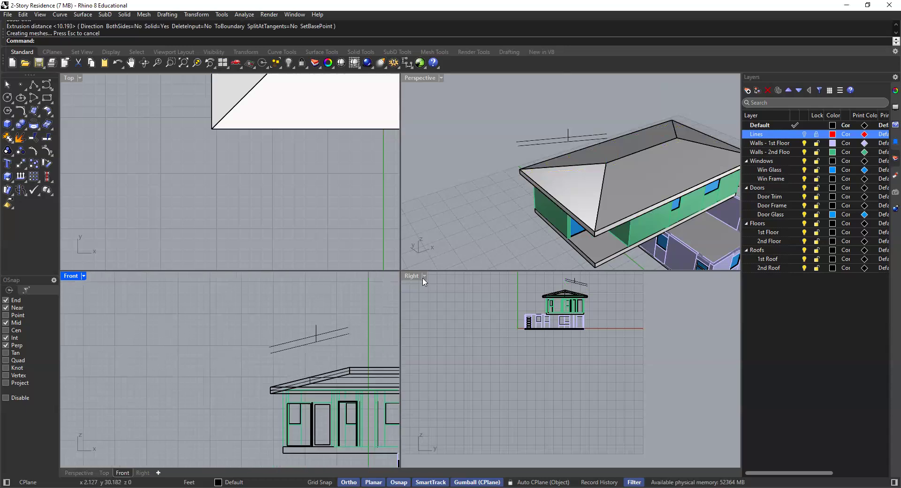
{"action": "right_click_drag", "start_coordinate": [597, 172], "coordinate": [586, 140]}
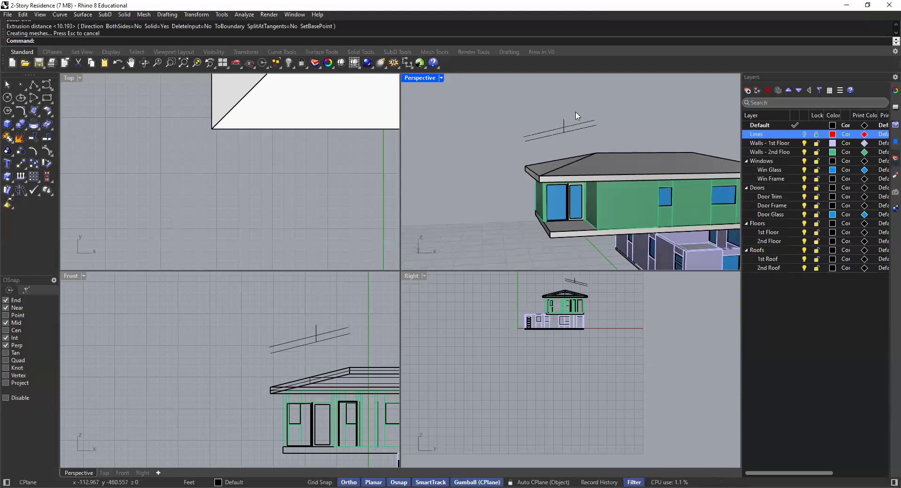
Step: Delete the two sloped guide lines and the vertical line floating above the roof
{"action": "left_click_drag", "start_coordinate": [576, 115], "coordinate": [554, 137]}
{"action": "key", "text": "Delete"}
Step: Select the four extruded hip roof solids and assign them to the 2nd Roof layer
{"action": "left_click", "coordinate": [585, 163]}
{"action": "left_click", "coordinate": [582, 124]}
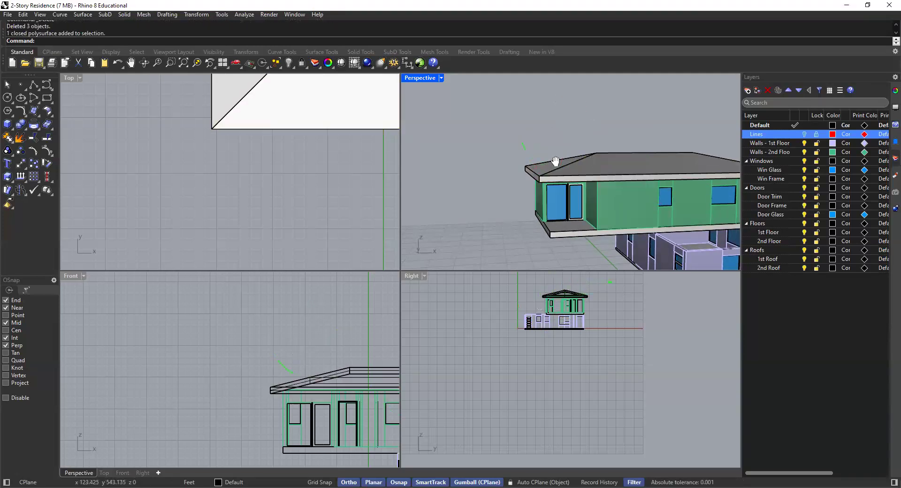
{"action": "right_click_drag", "start_coordinate": [554, 161], "coordinate": [512, 161]}
{"action": "left_click", "coordinate": [592, 159]}
{"action": "right_click_drag", "start_coordinate": [605, 158], "coordinate": [483, 169]}
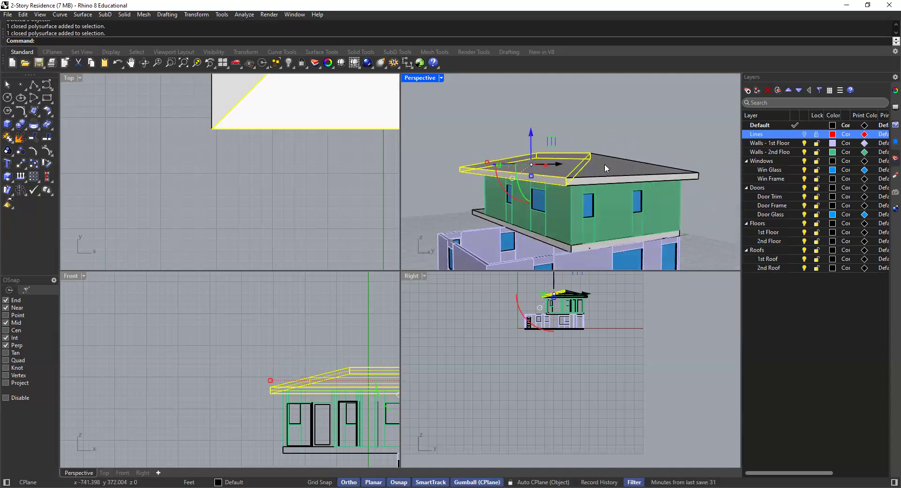
{"action": "left_click", "coordinate": [607, 163]}
{"action": "right_click_drag", "start_coordinate": [607, 163], "coordinate": [537, 176]}
{"action": "left_click", "coordinate": [548, 167]}
{"action": "left_click", "coordinate": [643, 146]}
{"action": "left_click", "coordinate": [557, 183], "text": "shift"}
{"action": "left_click", "coordinate": [647, 162], "text": "shift"}
{"action": "left_click", "coordinate": [651, 191], "text": "shift"}
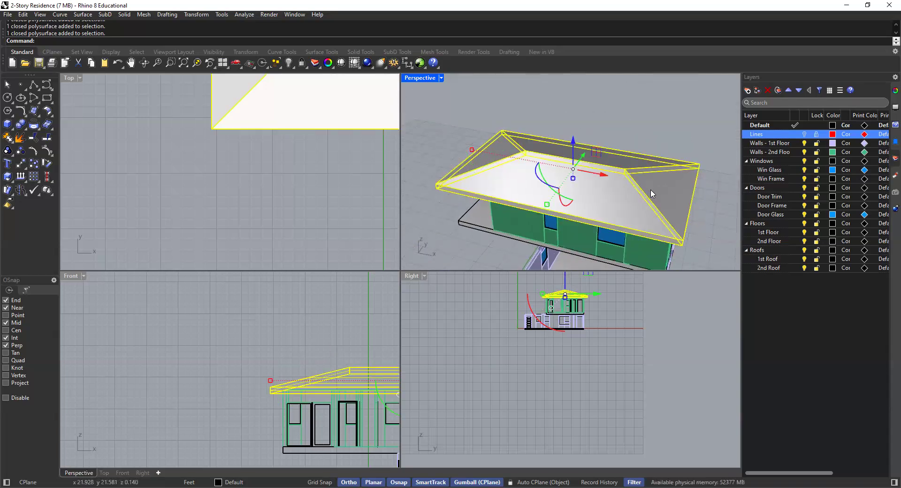
{"action": "right_click_drag", "start_coordinate": [690, 223], "coordinate": [654, 196], "text": "shift"}
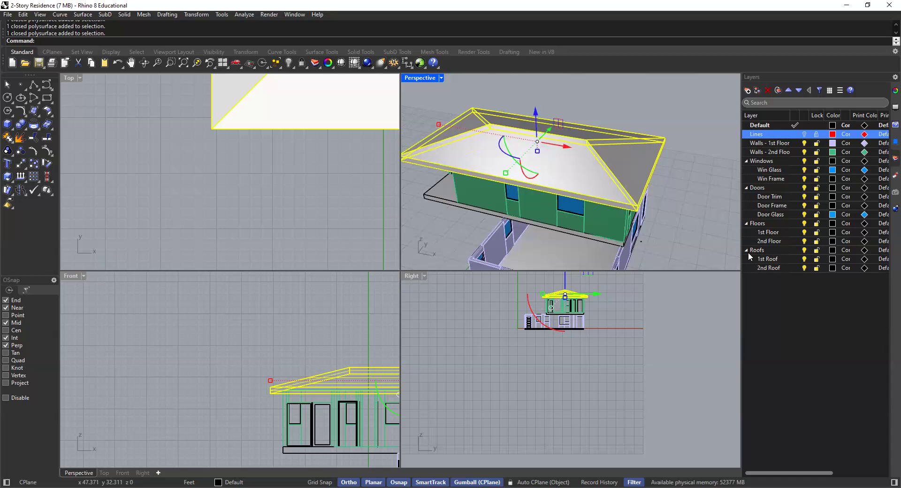
{"action": "right_click", "coordinate": [782, 269]}
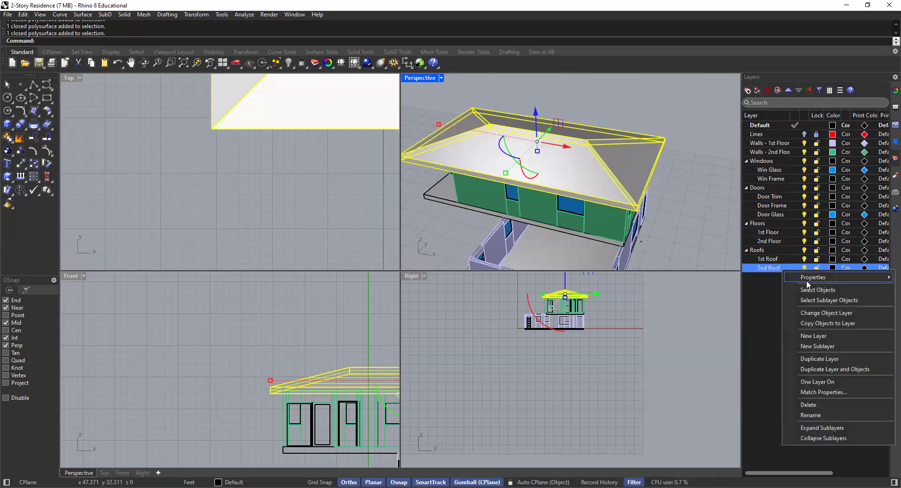
{"action": "left_click", "coordinate": [831, 313]}
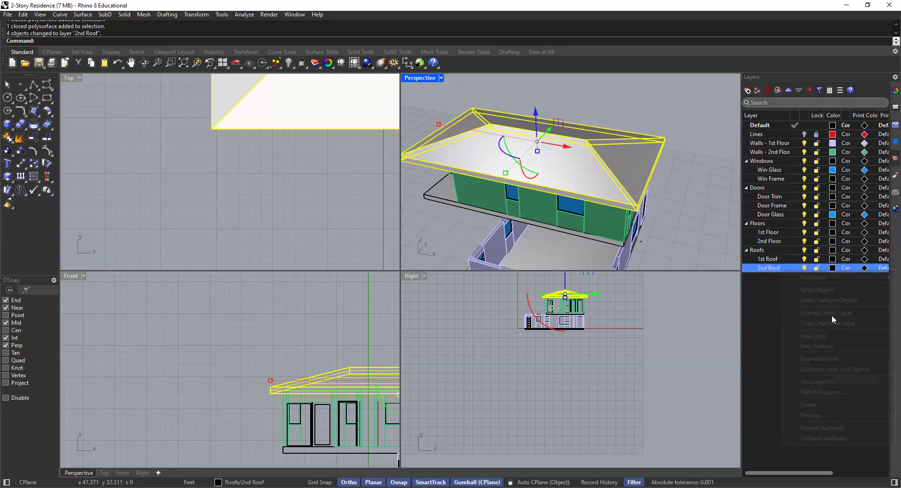
Step: Hide the 2nd Roof layer, delete the four leftover original roof surfaces, and show the layer again
{"action": "left_click", "coordinate": [804, 268]}
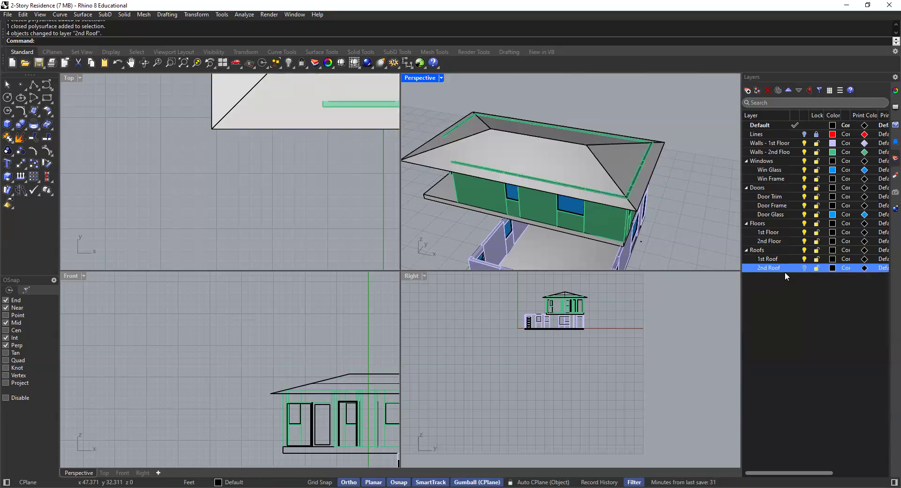
{"action": "left_click", "coordinate": [802, 267]}
{"action": "left_click", "coordinate": [797, 266]}
{"action": "left_click", "coordinate": [572, 165]}
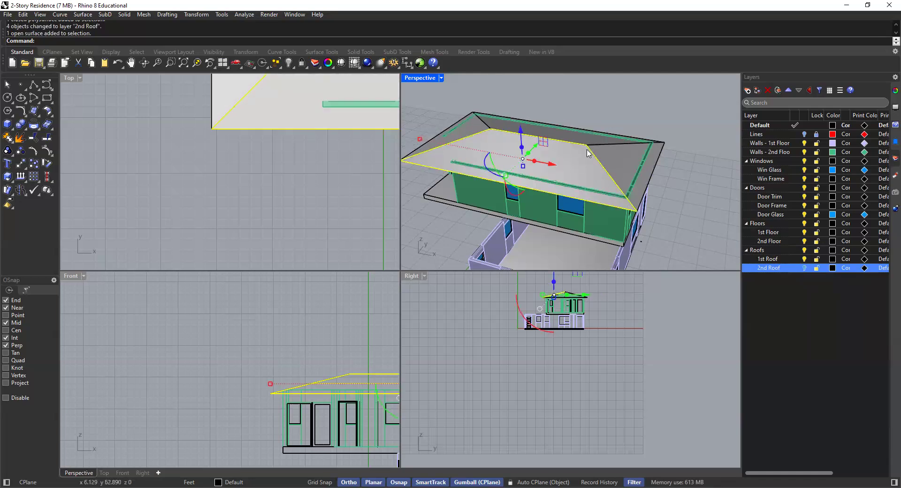
{"action": "scroll", "coordinate": [608, 182], "scroll_direction": "up", "scroll_amount": 5}
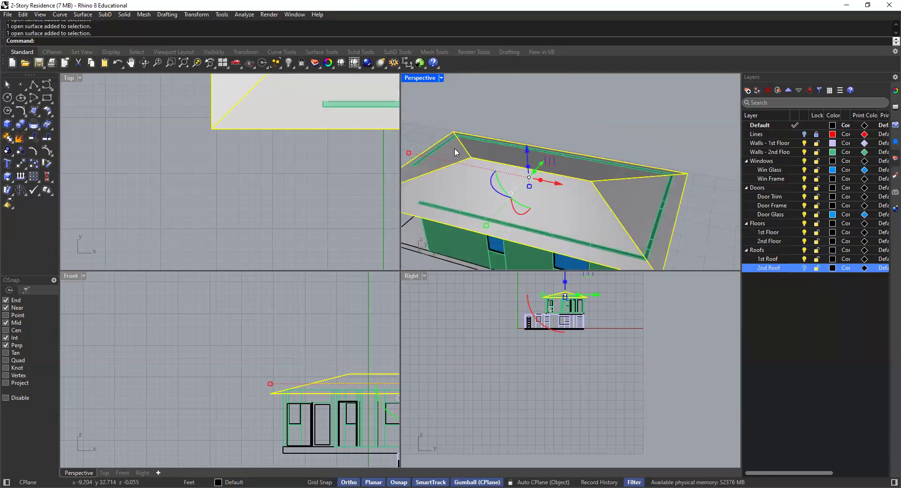
{"action": "key", "text": "Delete"}
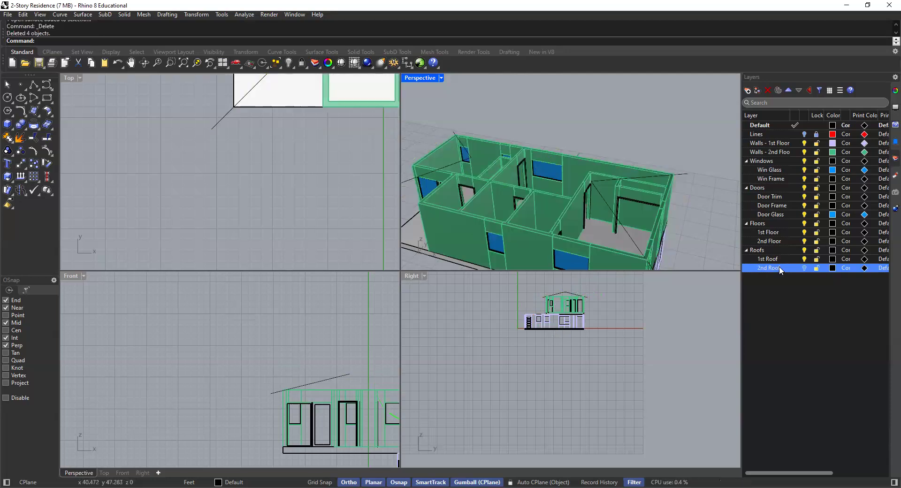
{"action": "left_click", "coordinate": [804, 268]}
Step: Examine where the second-floor wall tops meet the sloped roof underside, up close in the perspective and right-side views
{"action": "right_click_drag", "start_coordinate": [643, 201], "coordinate": [533, 150]}
{"action": "scroll", "coordinate": [523, 157], "scroll_direction": "up", "scroll_amount": 5}
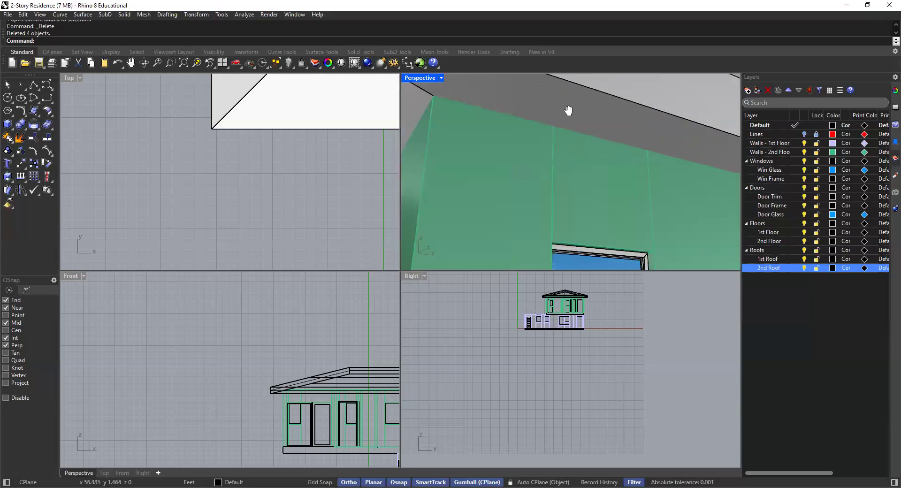
{"action": "scroll", "coordinate": [565, 113], "scroll_direction": "up", "scroll_amount": 3}
{"action": "scroll", "coordinate": [566, 125], "scroll_direction": "up", "scroll_amount": 4}
{"action": "scroll", "coordinate": [602, 167], "scroll_direction": "up", "scroll_amount": 4}
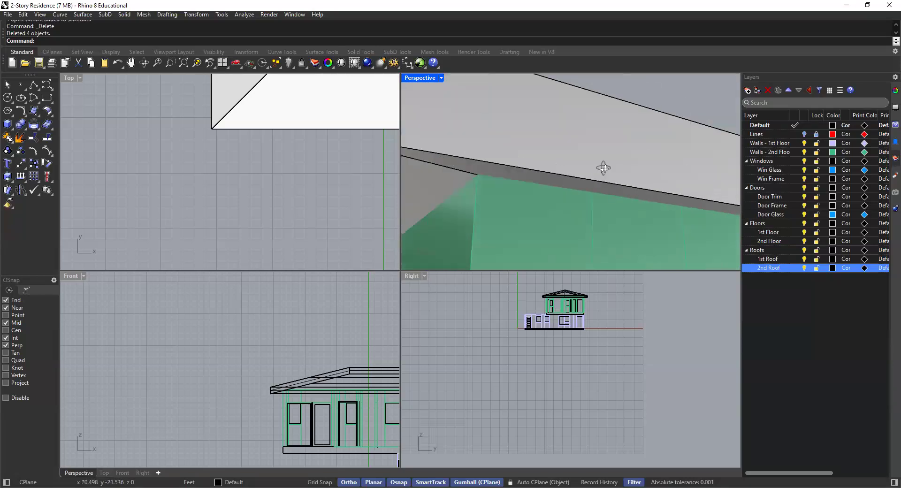
{"action": "scroll", "coordinate": [604, 167], "scroll_direction": "up", "scroll_amount": 2}
{"action": "scroll", "coordinate": [566, 290], "scroll_direction": "up", "scroll_amount": 4}
{"action": "scroll", "coordinate": [541, 305], "scroll_direction": "up", "scroll_amount": 5}
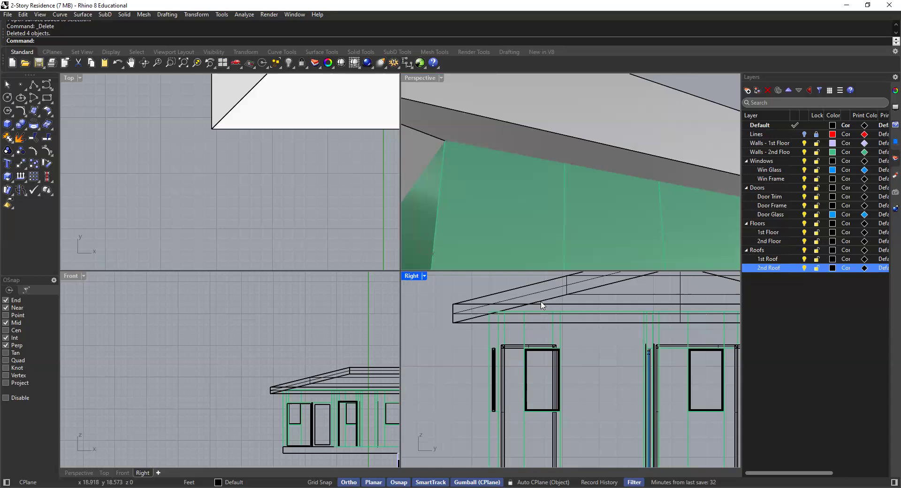
{"action": "right_click_drag", "start_coordinate": [530, 306], "coordinate": [531, 321]}
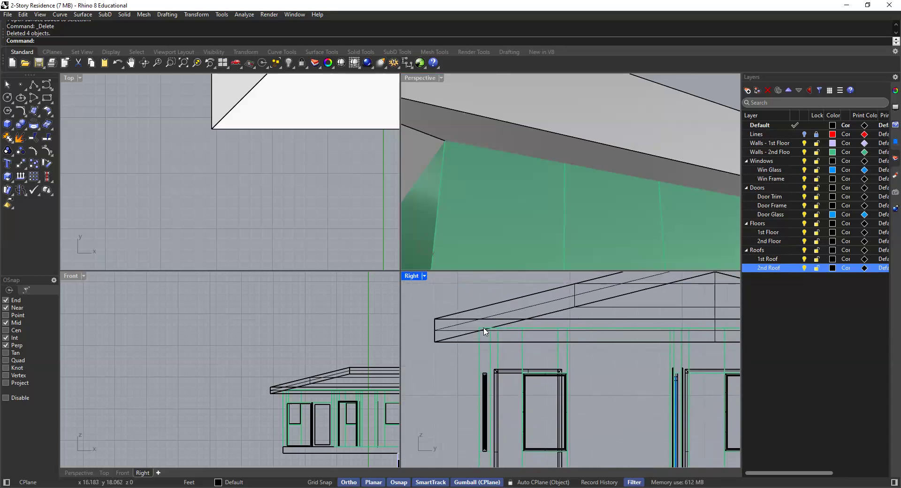
{"action": "scroll", "coordinate": [485, 331], "scroll_direction": "up", "scroll_amount": 4}
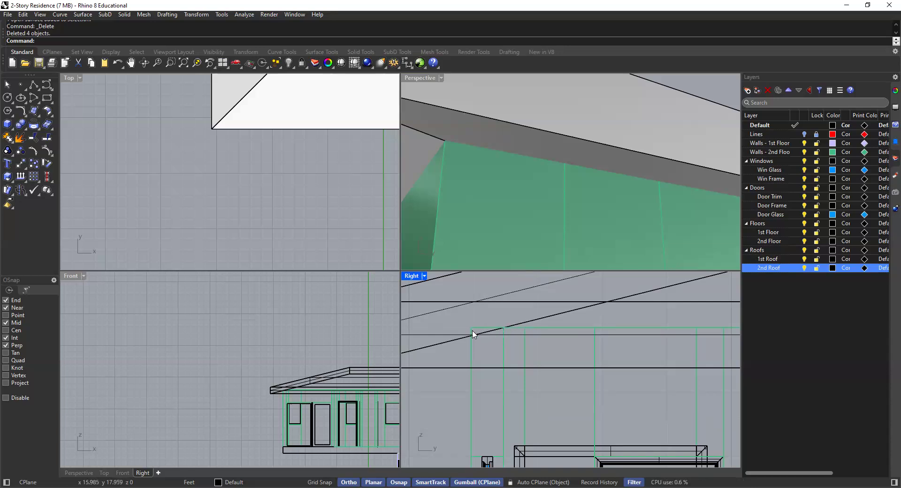
{"action": "scroll", "coordinate": [473, 334], "scroll_direction": "down", "scroll_amount": 4}
{"action": "scroll", "coordinate": [510, 324], "scroll_direction": "up", "scroll_amount": 3}
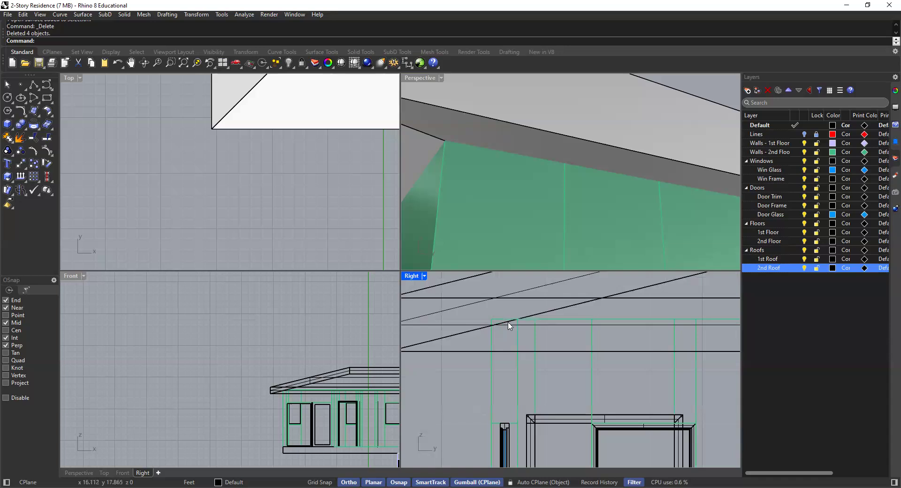
{"action": "scroll", "coordinate": [511, 323], "scroll_direction": "up", "scroll_amount": 3}
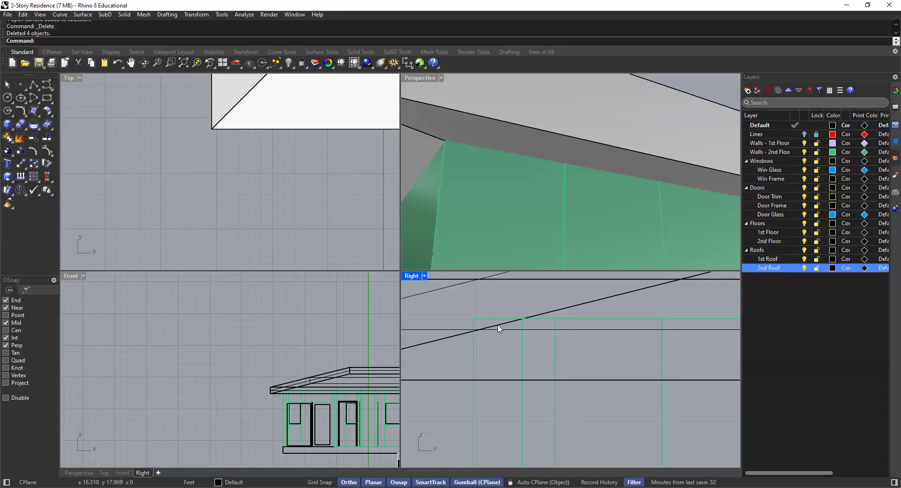
{"action": "scroll", "coordinate": [545, 323], "scroll_direction": "down", "scroll_amount": 3}
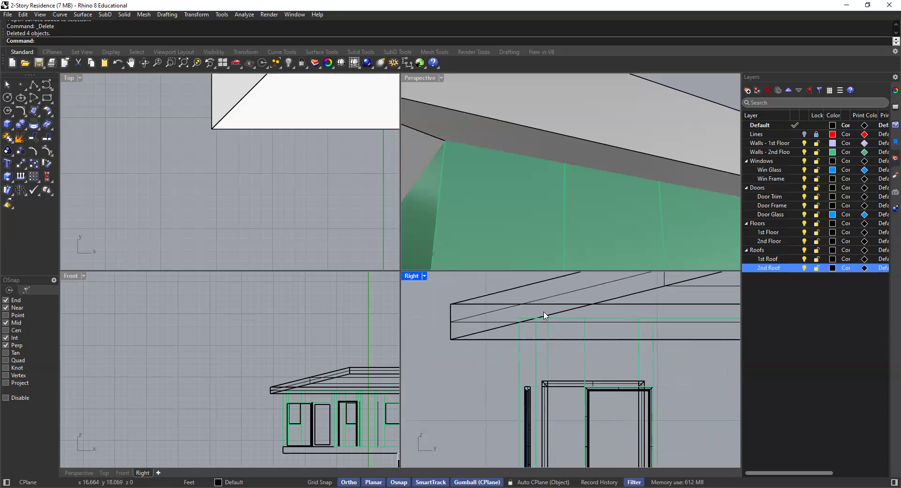
{"action": "scroll", "coordinate": [545, 219], "scroll_direction": "down", "scroll_amount": 10}
{"action": "scroll", "coordinate": [546, 219], "scroll_direction": "up", "scroll_amount": 10}
{"action": "scroll", "coordinate": [545, 219], "scroll_direction": "down", "scroll_amount": 3}
Step: Inspect how the roof sits over the second-floor rooms from inside the house, and maximize the Perspective viewport
{"action": "right_click_drag", "start_coordinate": [545, 219], "coordinate": [576, 182]}
{"action": "scroll", "coordinate": [546, 224], "scroll_direction": "up", "scroll_amount": 8}
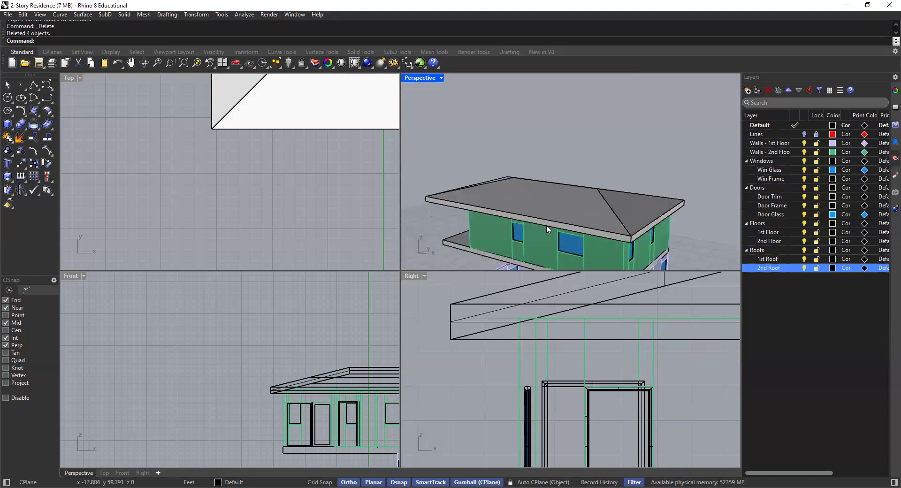
{"action": "right_click_drag", "start_coordinate": [531, 225], "coordinate": [680, 199]}
{"action": "scroll", "coordinate": [589, 225], "scroll_direction": "up", "scroll_amount": 6}
{"action": "right_click_drag", "start_coordinate": [589, 225], "coordinate": [668, 232]}
{"action": "right_click_drag", "start_coordinate": [542, 205], "coordinate": [520, 200]}
{"action": "scroll", "coordinate": [476, 125], "scroll_direction": "up", "scroll_amount": 6}
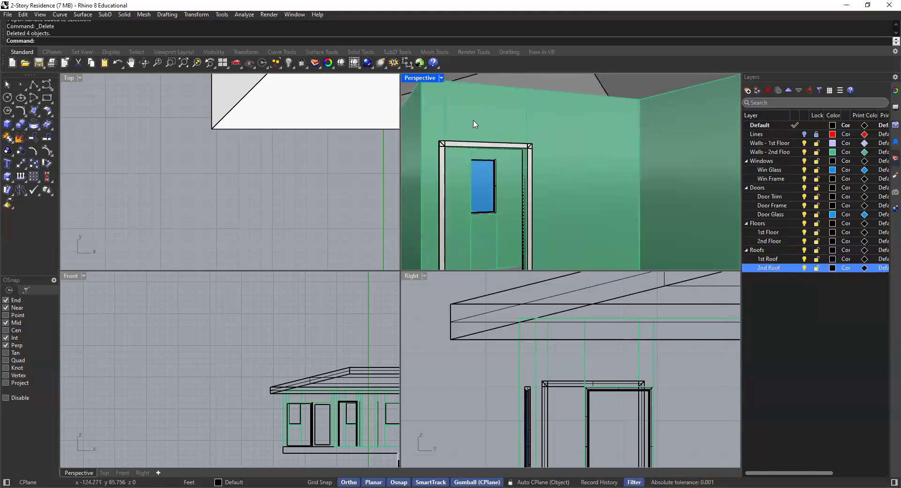
{"action": "right_click_drag", "start_coordinate": [499, 150], "coordinate": [463, 105]}
{"action": "double_click", "coordinate": [418, 78]}
{"action": "right_click_drag", "start_coordinate": [388, 166], "coordinate": [379, 230]}
{"action": "right_click_drag", "start_coordinate": [433, 210], "coordinate": [457, 251]}
{"action": "scroll", "coordinate": [457, 259], "scroll_direction": "down", "scroll_amount": 15}
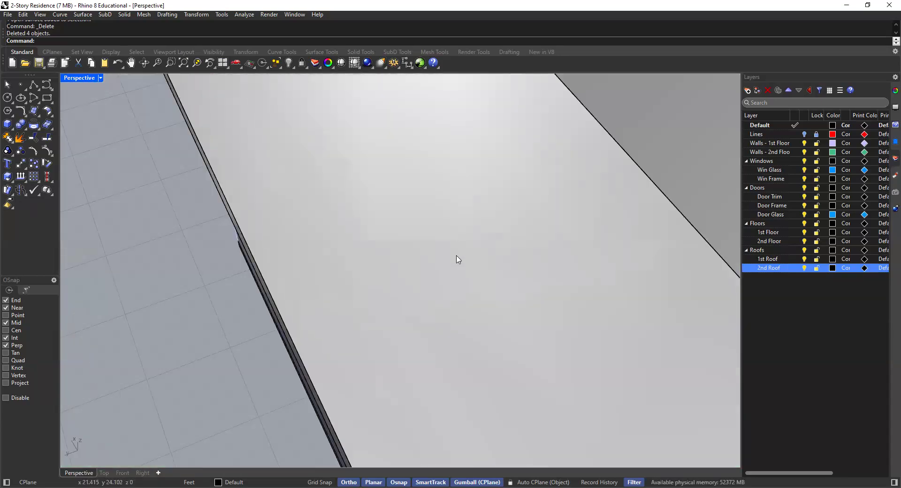
Step: Hide the 2nd Roof layer and assign the four remaining hip construction curves to the Lines layer
{"action": "left_click", "coordinate": [805, 267]}
{"action": "scroll", "coordinate": [504, 235], "scroll_direction": "up", "scroll_amount": 5}
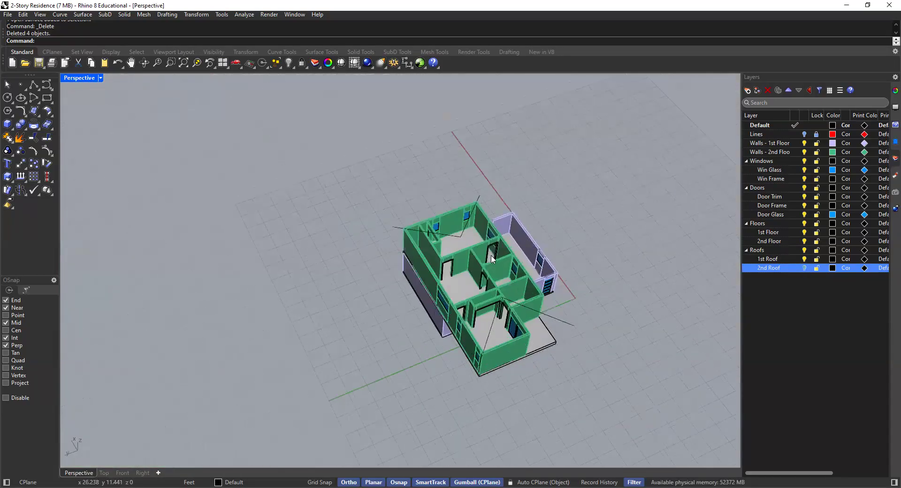
{"action": "right_click_drag", "start_coordinate": [486, 266], "coordinate": [503, 235]}
{"action": "left_click_drag", "start_coordinate": [526, 218], "coordinate": [322, 260]}
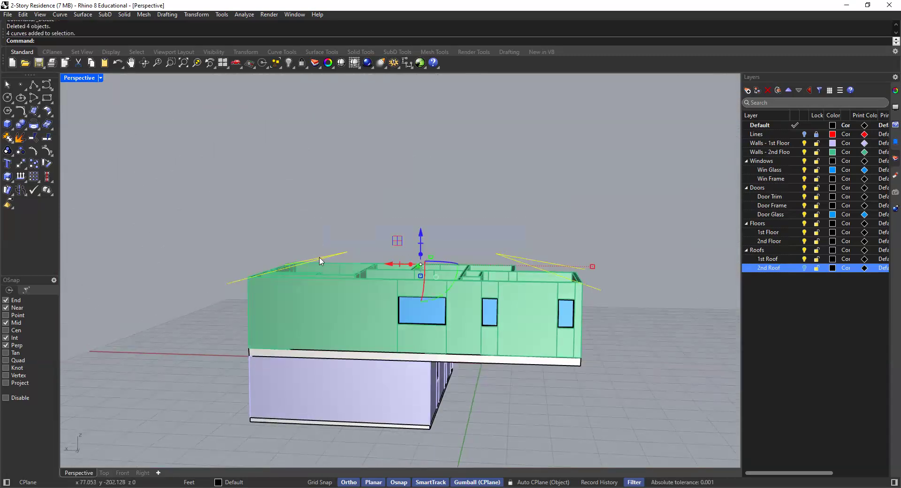
{"action": "right_click", "coordinate": [778, 135]}
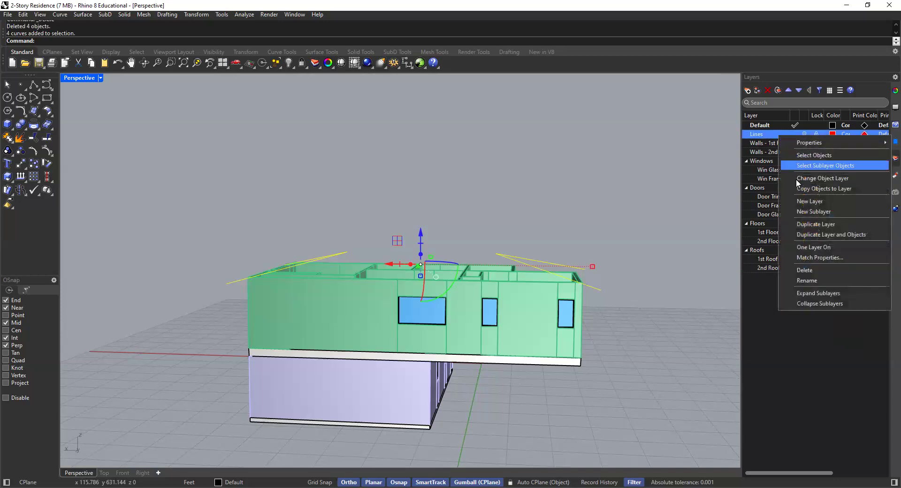
{"action": "left_click", "coordinate": [814, 179]}
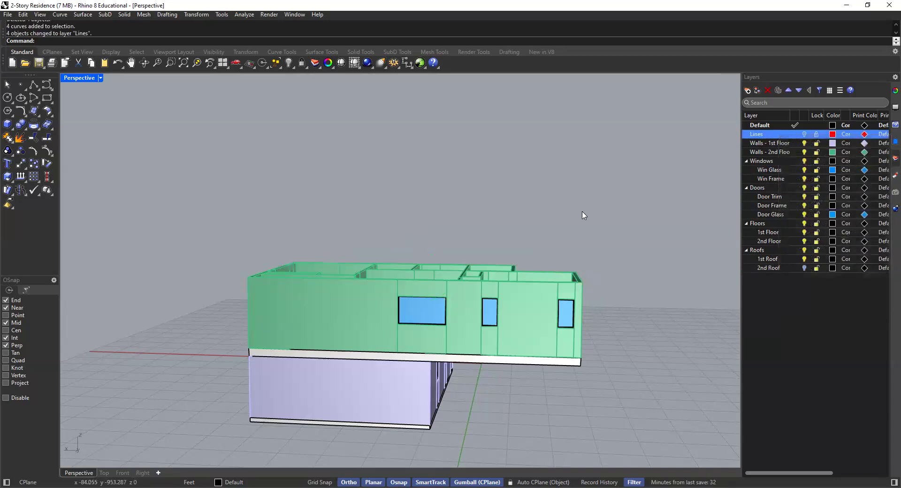
Step: Draw a rectangle over the second-floor wall tops, between diagonally opposite outer corners of the main walls
{"action": "right_click_drag", "start_coordinate": [553, 217], "coordinate": [444, 207]}
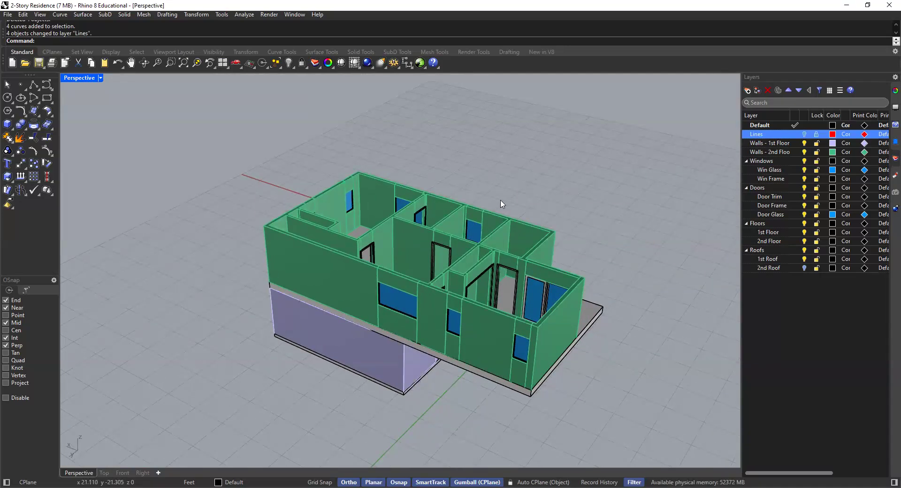
{"action": "left_click", "coordinate": [46, 99]}
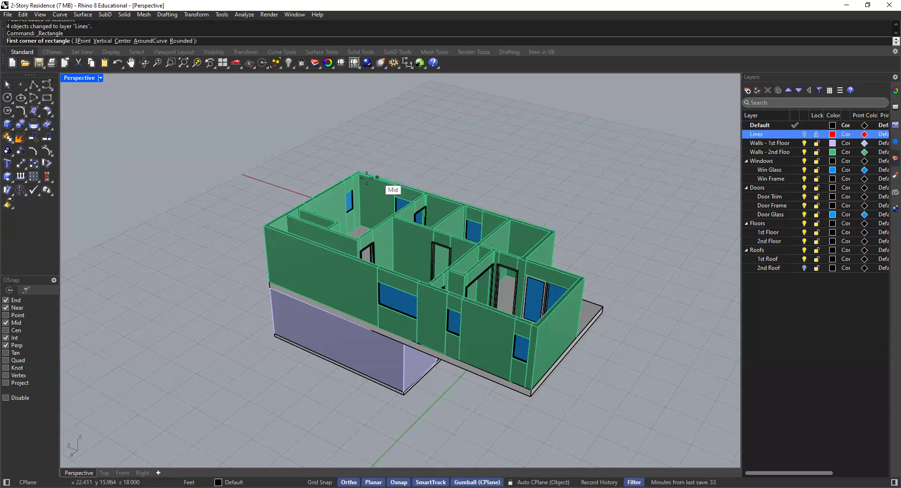
{"action": "scroll", "coordinate": [367, 177], "scroll_direction": "up", "scroll_amount": 3}
{"action": "left_click", "coordinate": [354, 172]}
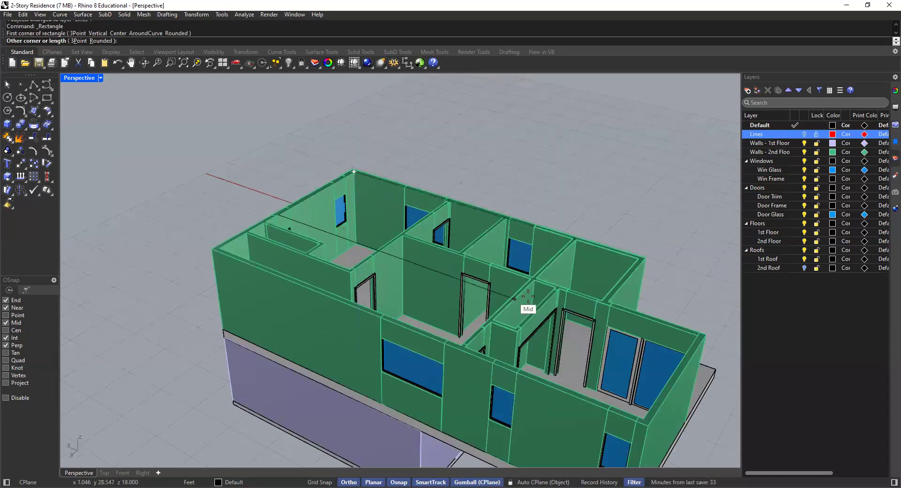
{"action": "left_click", "coordinate": [645, 415]}
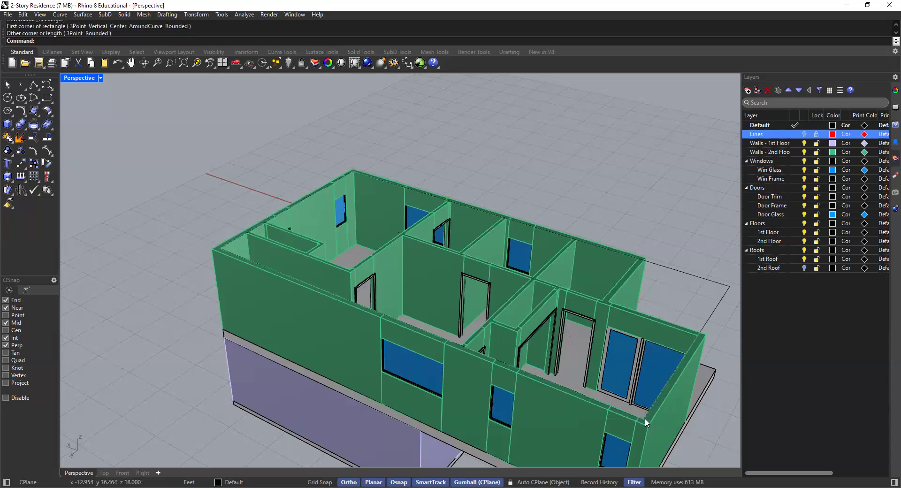
Step: Extrude the wall-top rectangle as a solid 1" thick with ExtrudeCrv, keeping the input curve
{"action": "scroll", "coordinate": [660, 317], "scroll_direction": "down", "scroll_amount": 4}
{"action": "left_click", "coordinate": [619, 280]}
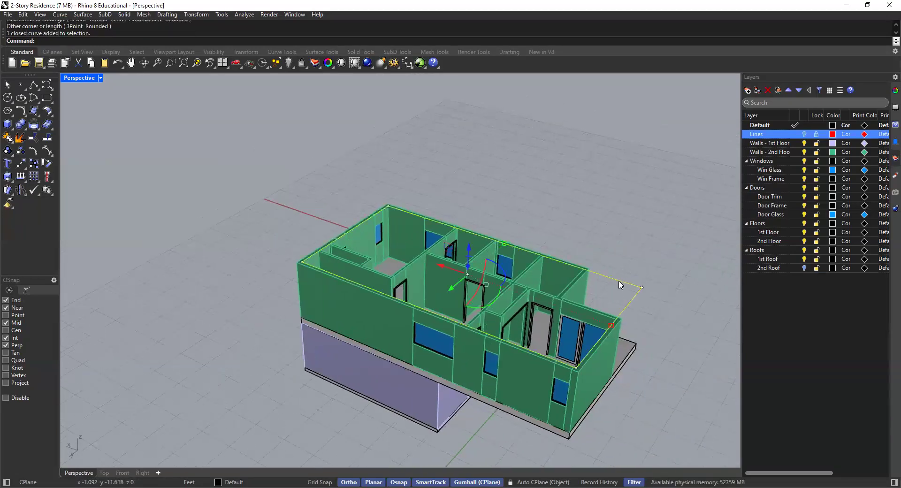
{"action": "type", "text": "ExtrudeSrf"}
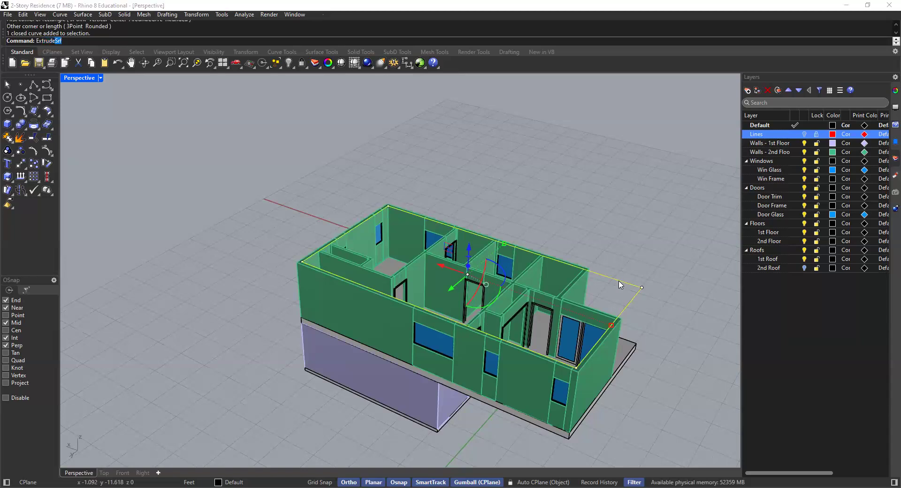
{"action": "key", "text": "Return"}
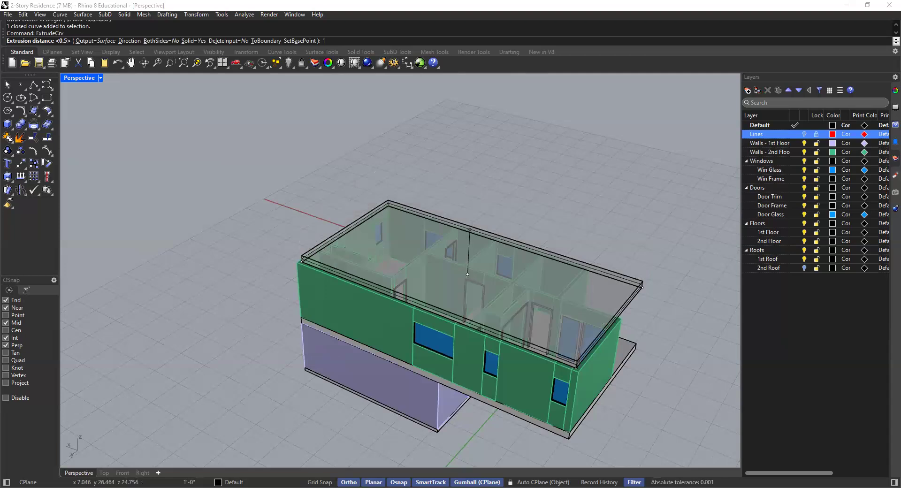
{"action": "type", "text": "1\""}
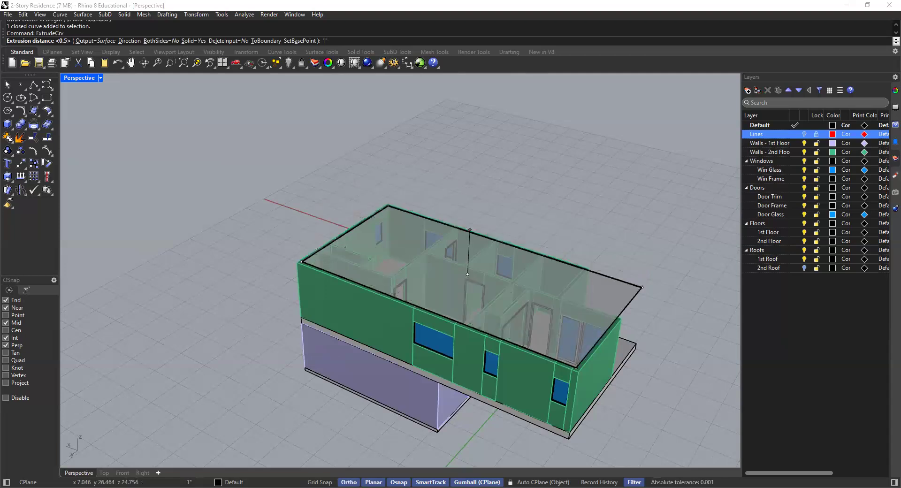
{"action": "key", "text": "Return"}
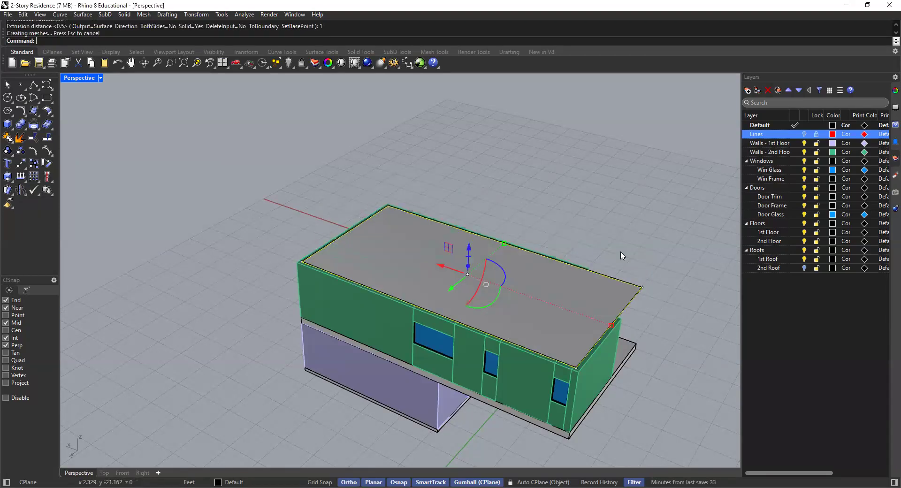
Step: Inspect the thin slab on top of the second-floor walls and its overhanging corner up close
{"action": "left_click", "coordinate": [621, 256]}
{"action": "scroll", "coordinate": [626, 295], "scroll_direction": "up", "scroll_amount": 3}
{"action": "right_click_drag", "start_coordinate": [616, 313], "coordinate": [562, 310], "text": "shift"}
{"action": "left_click", "coordinate": [565, 294]}
{"action": "left_click", "coordinate": [581, 326]}
{"action": "left_click", "coordinate": [548, 302]}
{"action": "key", "text": "Escape"}
{"action": "left_click", "coordinate": [550, 302]}
{"action": "left_click", "coordinate": [655, 274]}
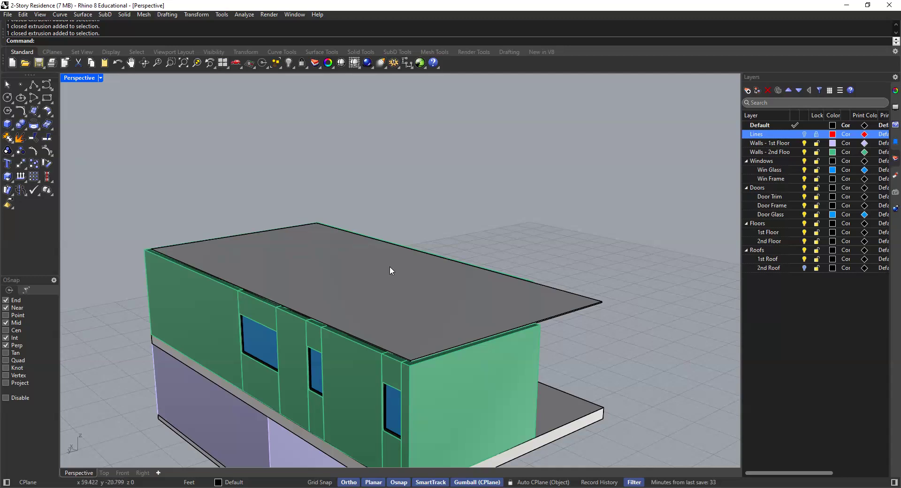
Step: Assign the thin slab over the second-floor walls to the 2nd Roof layer
{"action": "right_click", "coordinate": [770, 268]}
{"action": "left_click", "coordinate": [557, 301]}
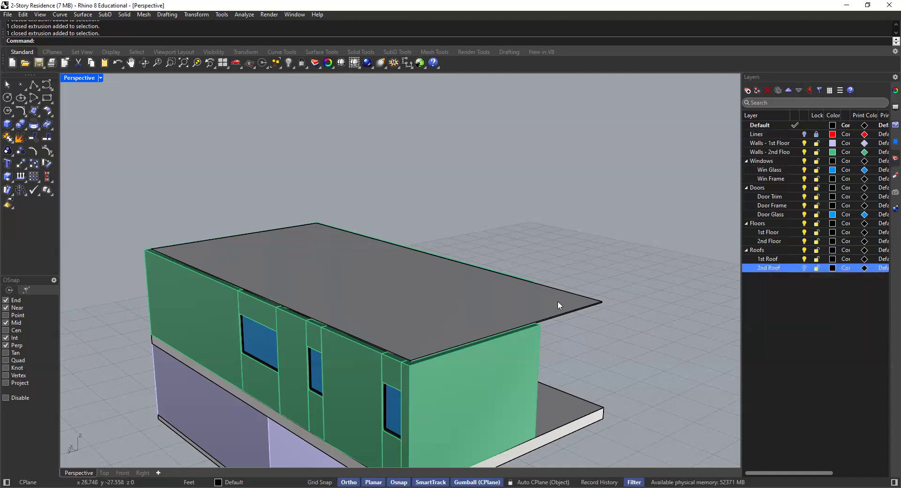
{"action": "right_click", "coordinate": [779, 270]}
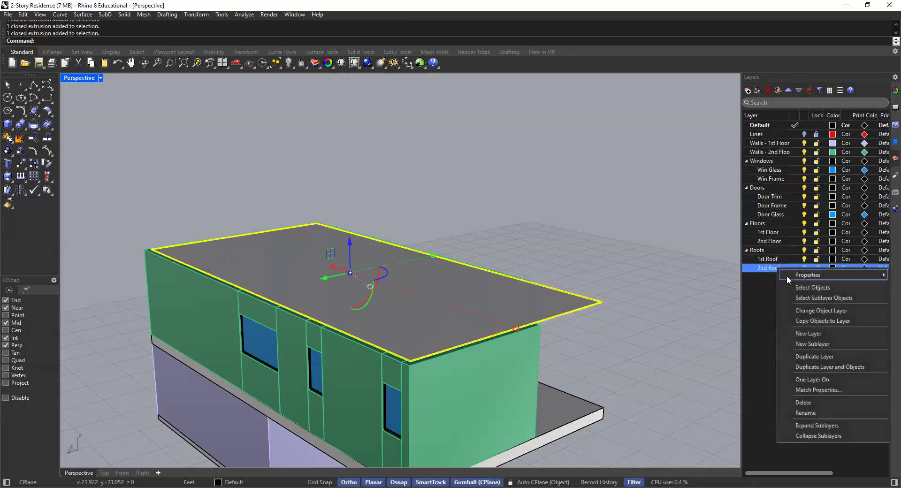
{"action": "left_click", "coordinate": [818, 308]}
Step: Assign the wall-top rectangle curve left from the slab extrusion to the Lines layer
{"action": "left_click", "coordinate": [596, 304]}
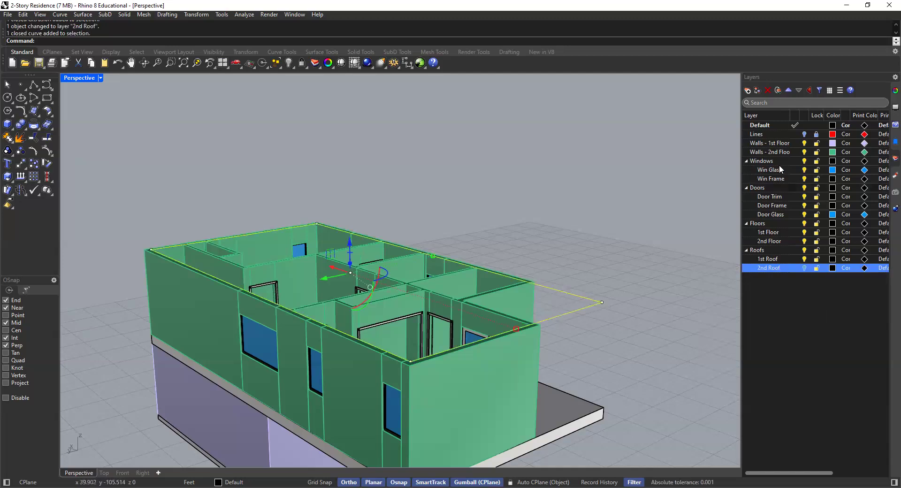
{"action": "right_click", "coordinate": [788, 134]}
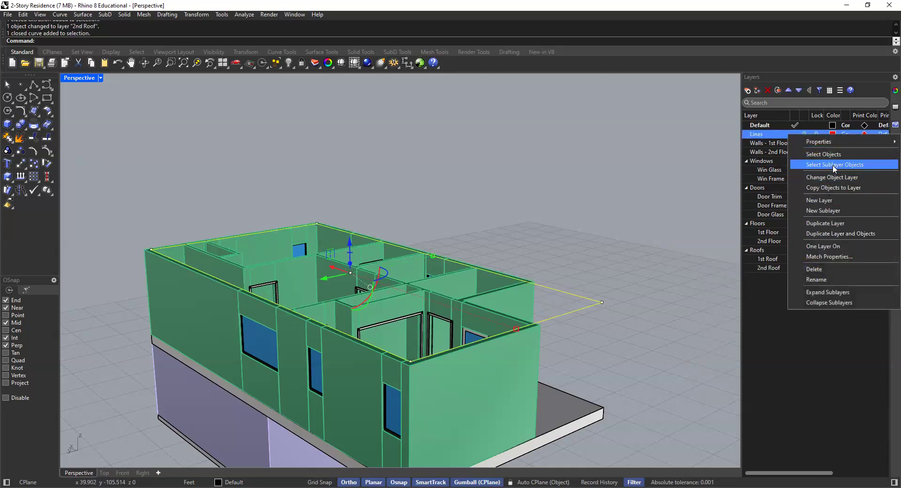
{"action": "left_click", "coordinate": [829, 177]}
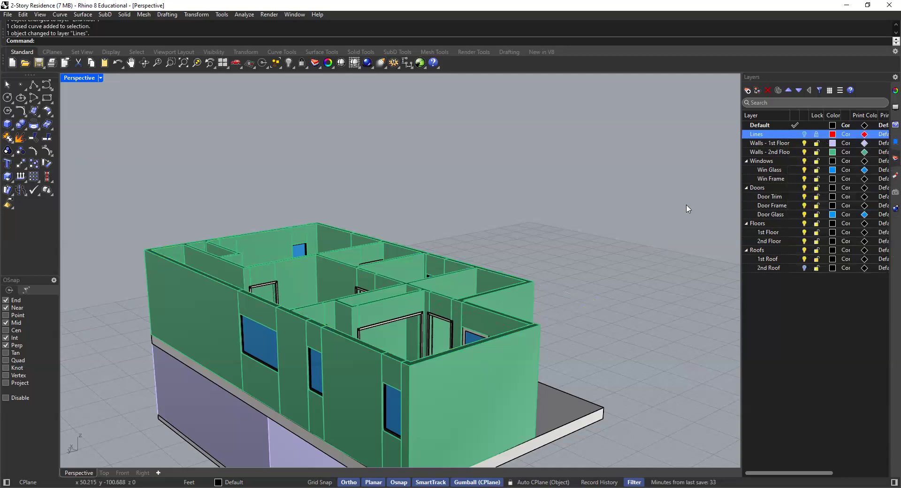
Step: Show the 2nd Roof layer and inspect the hip roof together with the thin slab, up close and from the opposite side of the house
{"action": "left_click", "coordinate": [804, 267]}
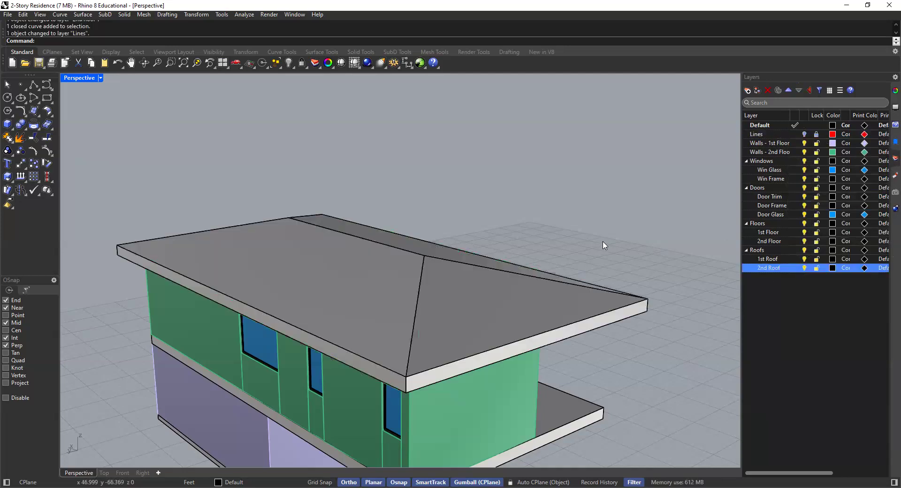
{"action": "right_click_drag", "start_coordinate": [533, 277], "coordinate": [300, 249]}
{"action": "scroll", "coordinate": [390, 233], "scroll_direction": "up", "scroll_amount": 5}
{"action": "left_click", "coordinate": [375, 232]}
{"action": "left_click", "coordinate": [408, 188]}
{"action": "left_click", "coordinate": [402, 207]}
{"action": "scroll", "coordinate": [408, 182], "scroll_direction": "down", "scroll_amount": 3}
{"action": "right_click_drag", "start_coordinate": [408, 182], "coordinate": [387, 223]}
{"action": "key", "text": "Escape"}
{"action": "scroll", "coordinate": [505, 197], "scroll_direction": "down", "scroll_amount": 5}
{"action": "right_click_drag", "start_coordinate": [508, 211], "coordinate": [400, 244]}
{"action": "right_click_drag", "start_coordinate": [422, 225], "coordinate": [457, 198], "text": "shift"}
{"action": "scroll", "coordinate": [481, 263], "scroll_direction": "up", "scroll_amount": 3}
{"action": "right_click_drag", "start_coordinate": [480, 263], "coordinate": [436, 206], "text": "shift"}
{"action": "scroll", "coordinate": [431, 247], "scroll_direction": "up", "scroll_amount": 3}
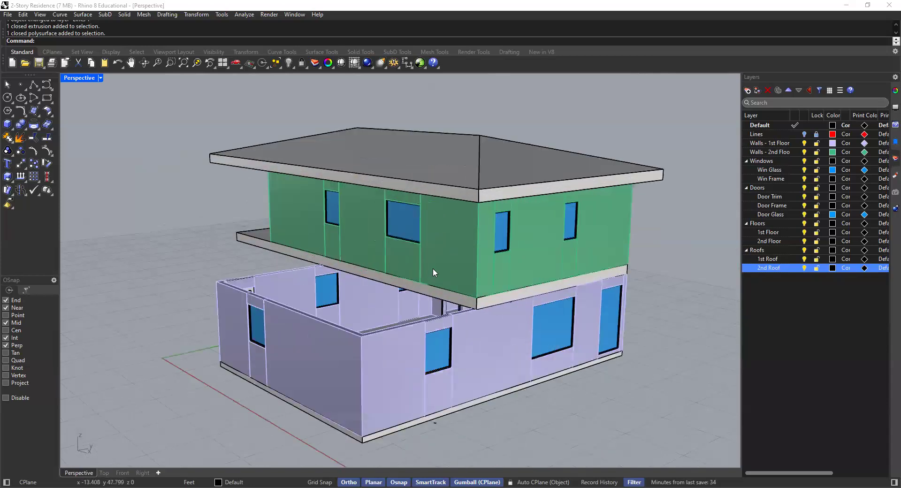